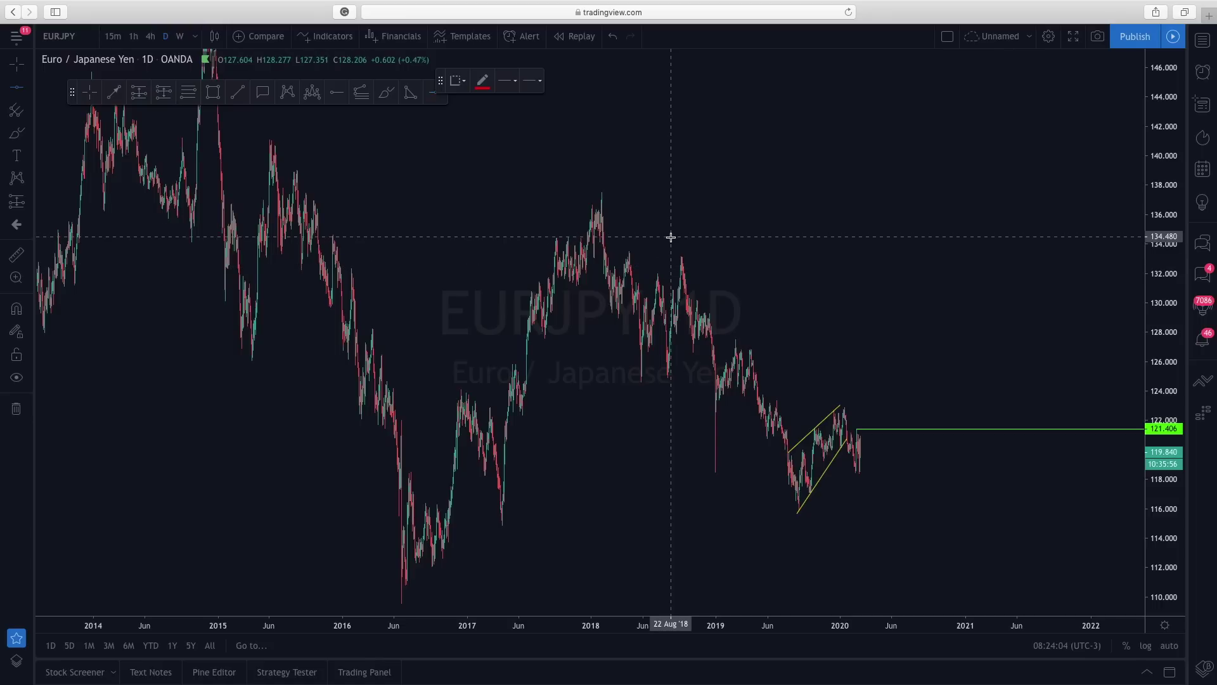
- Draw red horizontal lines across the daily EURJPY chart at about 134.48, 140.77, 136.42 and 139.35
left_click(671, 237)
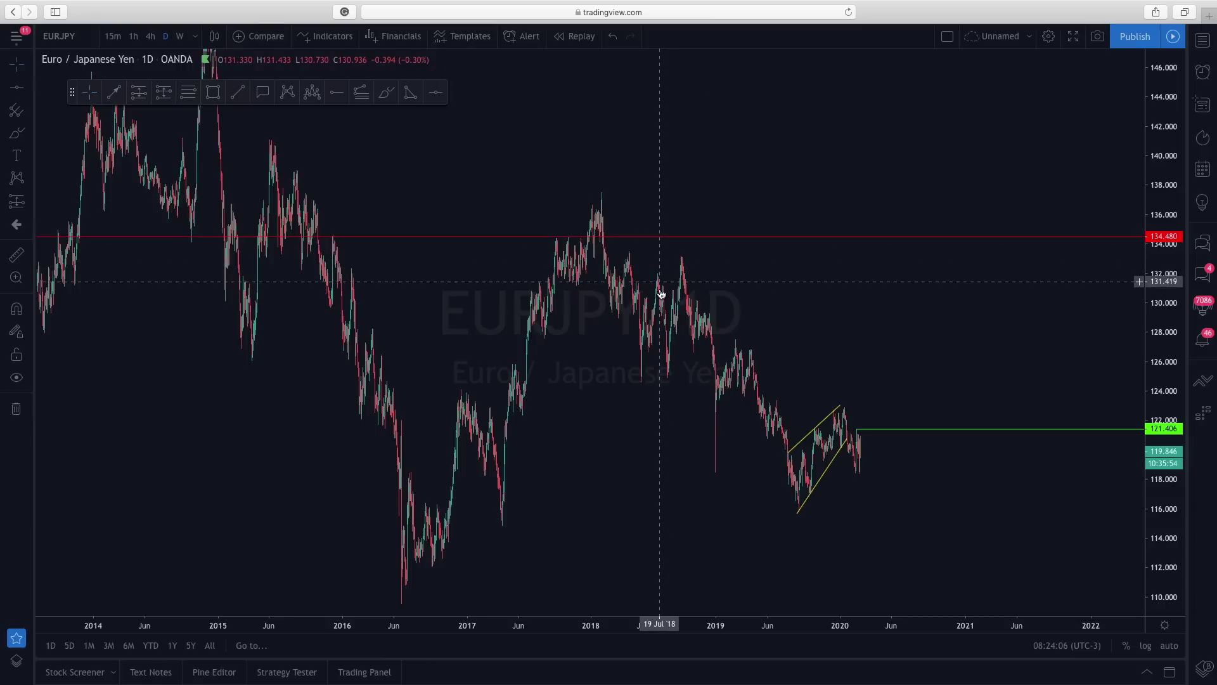
left_click(514, 143)
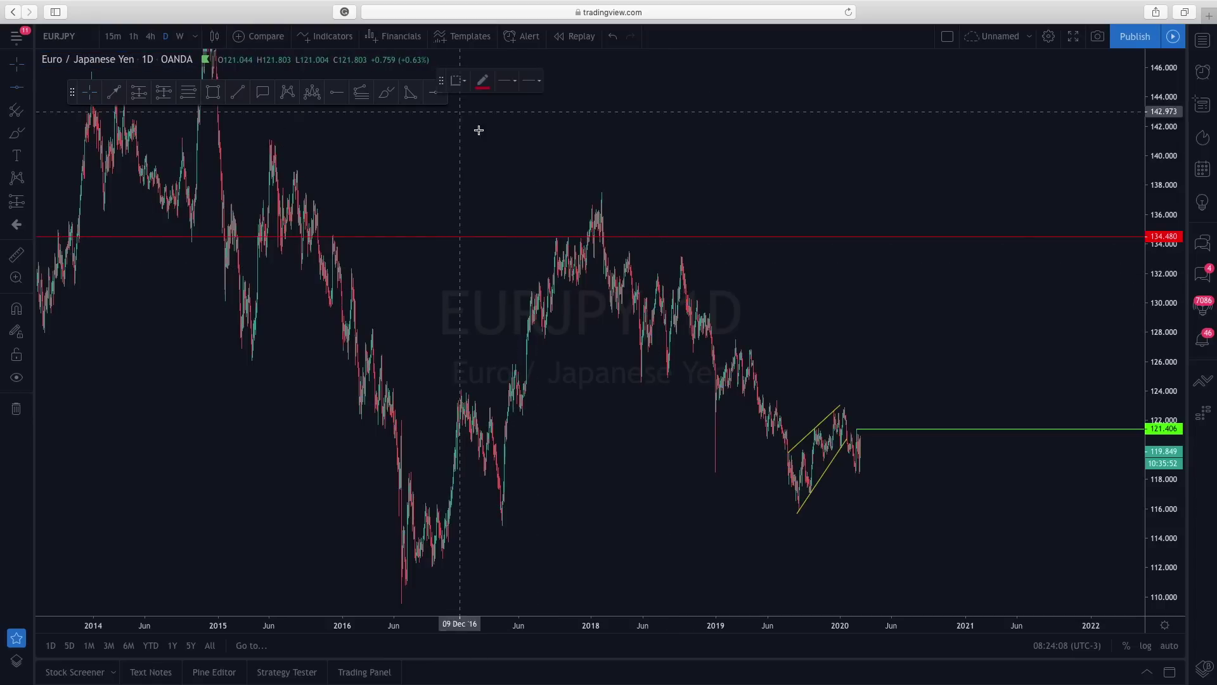
left_click(456, 208)
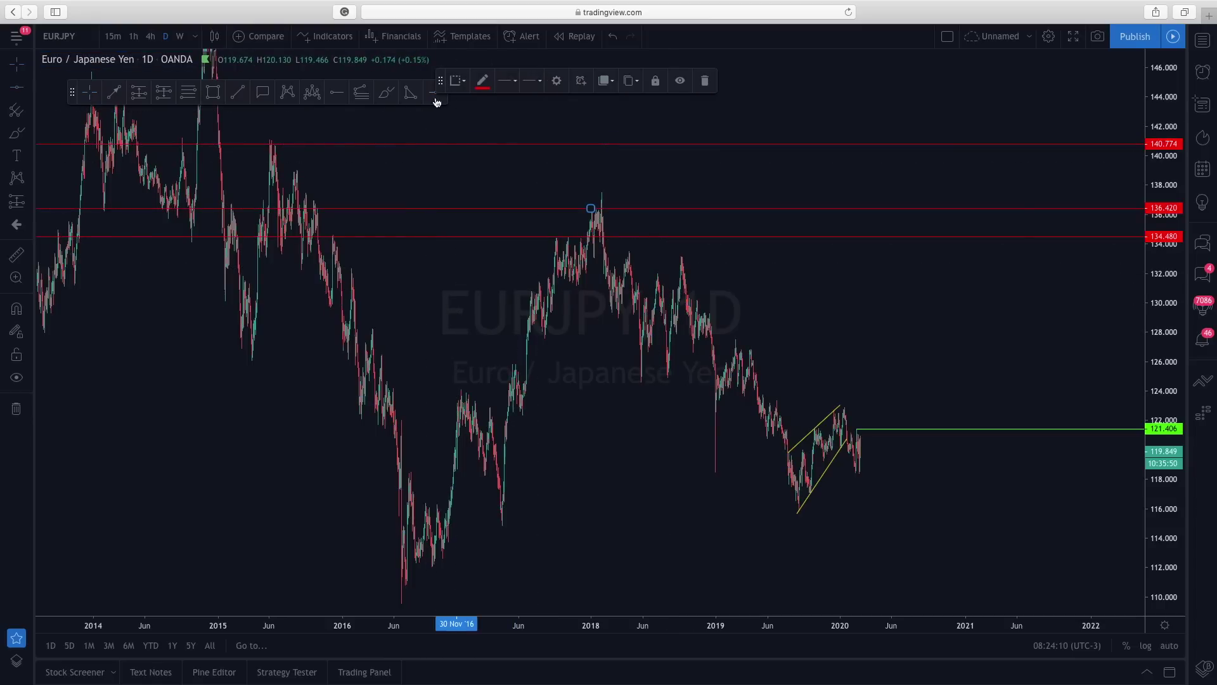
left_click(431, 154)
left_click(431, 93)
left_click(425, 165)
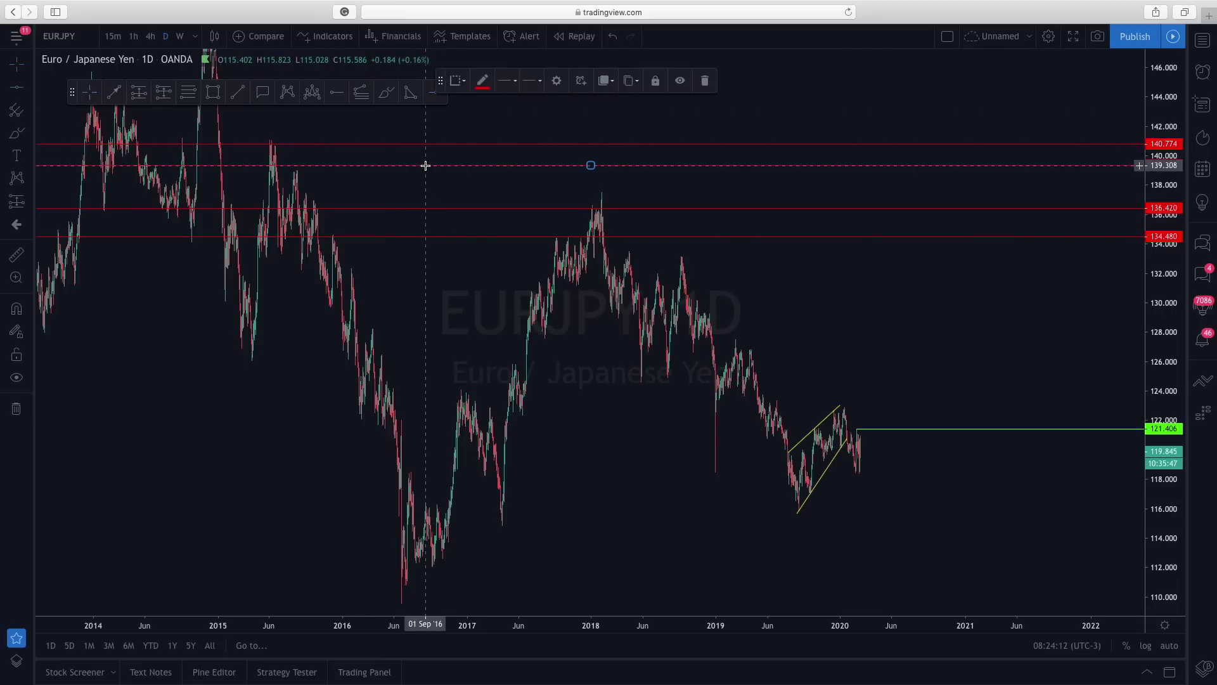
- Move the floating drawing toolbar off the upper chart area and add horizontal lines at about 132.88, 131.12 and 129.09
mouse_move(74, 90)
left_mouse_down()
mouse_move(102, 209)
mouse_move(106, 359)
left_mouse_up()
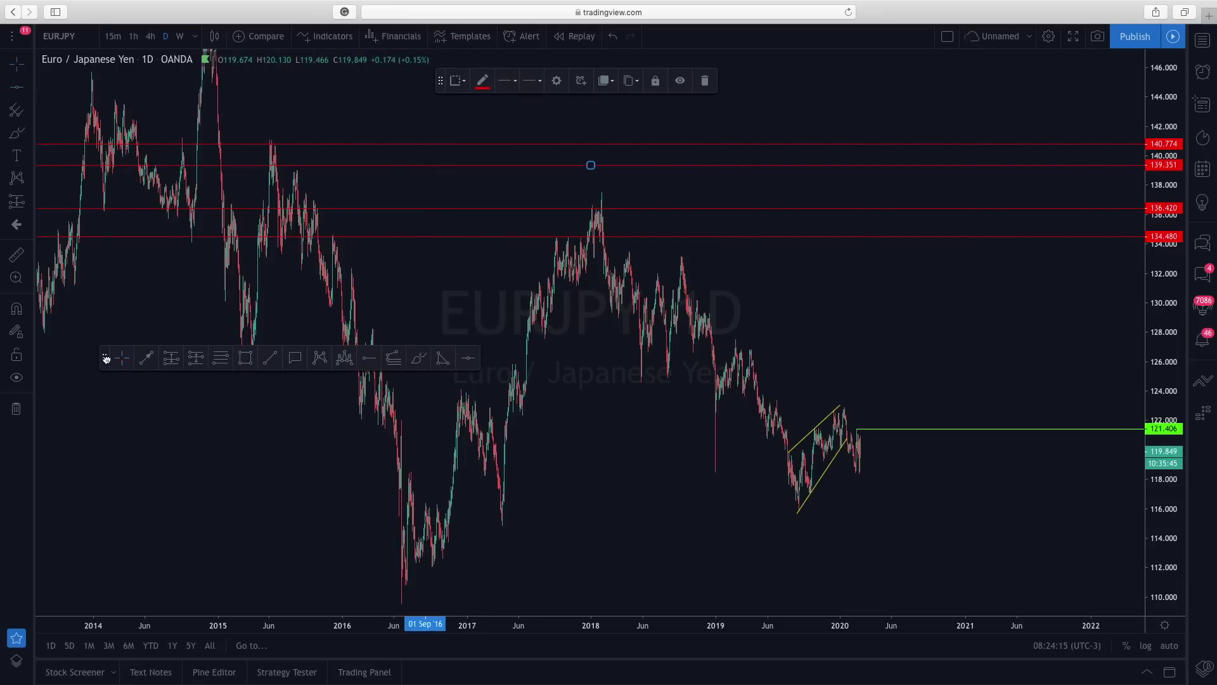
left_click(468, 359)
left_click(558, 260)
left_click(469, 358)
left_click(560, 287)
left_click(468, 358)
left_click(532, 316)
- Add red horizontal lines at about 126.03, 123.23 and 122.54
left_click(468, 359)
left_click(565, 360)
left_click(467, 358)
left_click(505, 402)
left_click(467, 358)
left_click(507, 412)
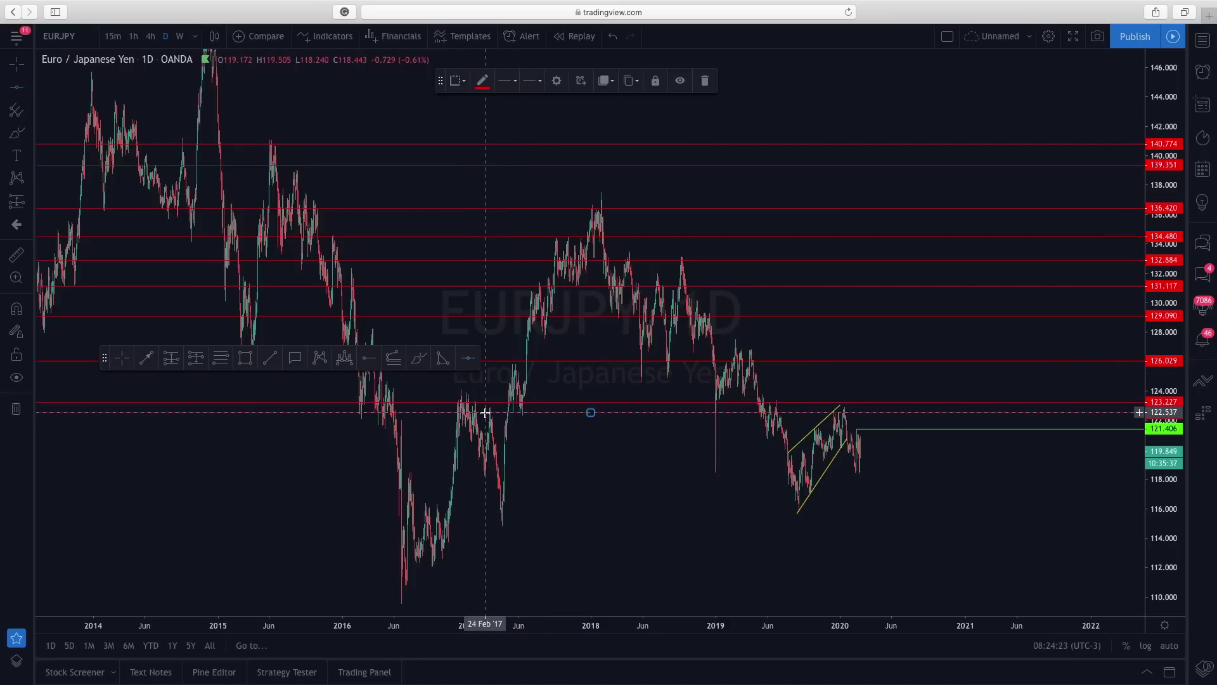
- Add two red horizontal lines near the lower price swings, at about 117.23 and 118.36
left_click(468, 358)
left_click(503, 490)
left_click(467, 358)
left_click(520, 474)
- Place the floating drawing toolbar below most of the price action, just above the time axis
mouse_move(101, 358)
left_mouse_down()
mouse_move(107, 468)
mouse_move(166, 548)
mouse_move(74, 567)
left_mouse_up()
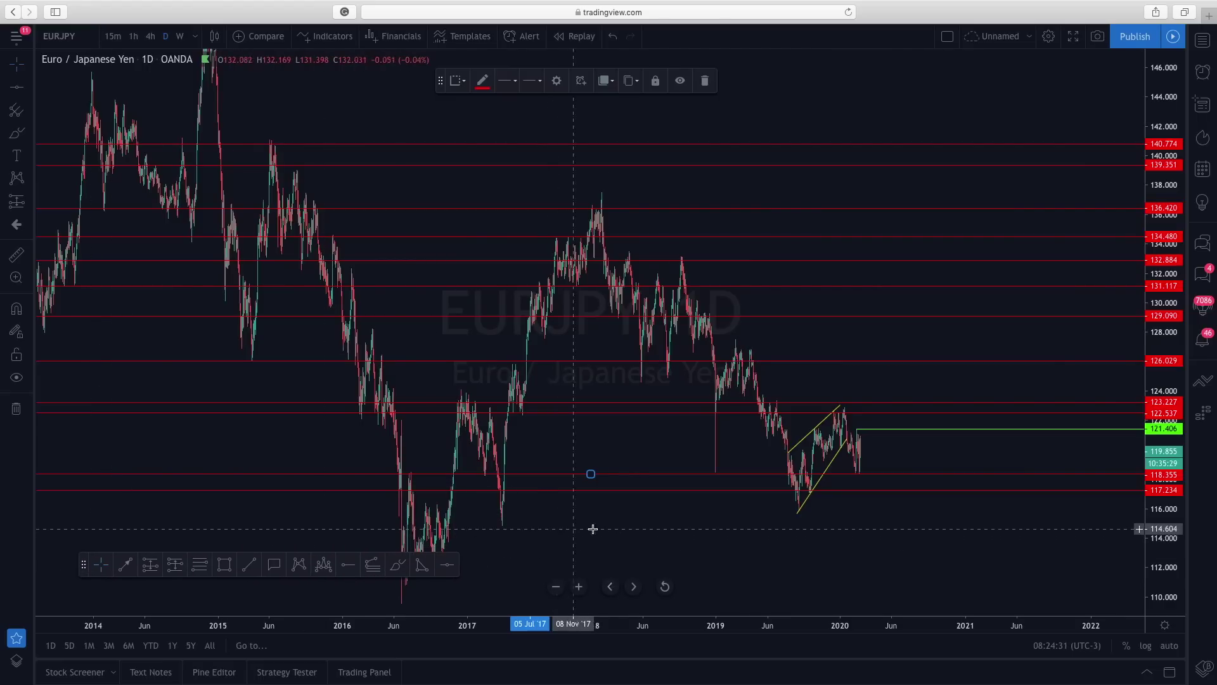
left_click_drag(625, 563, 616, 557)
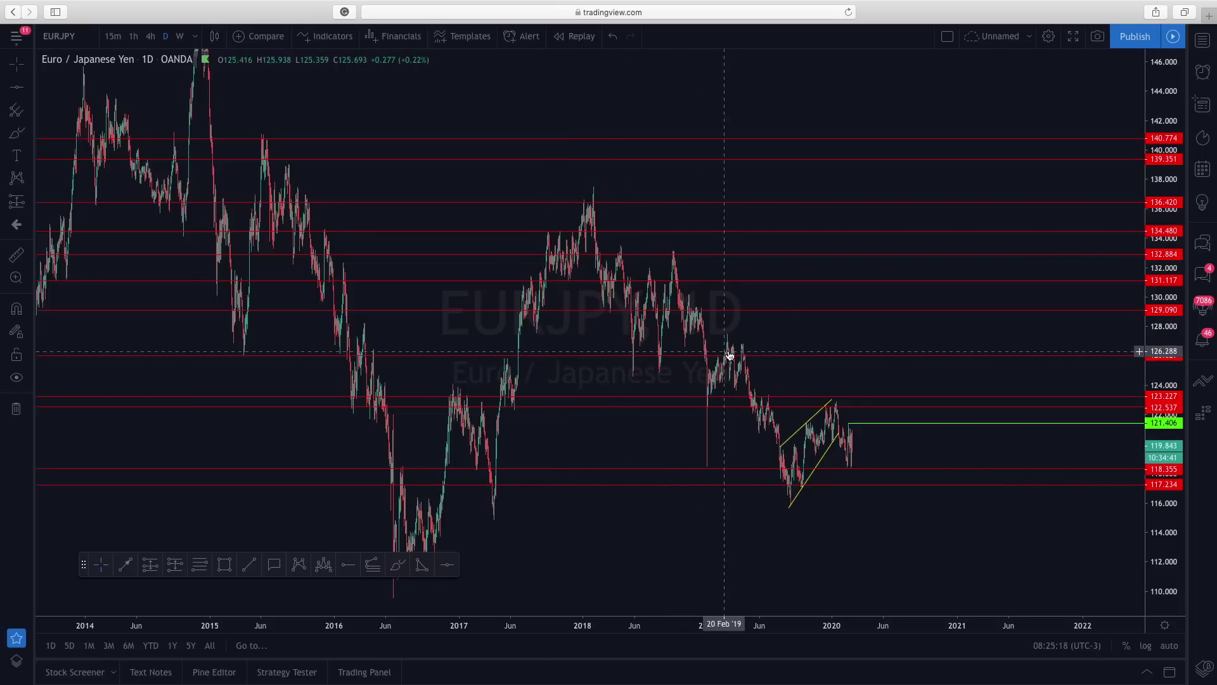
- Delete the horizontal line at 126.03 and undo the drawing of all the red horizontal lines
left_click(502, 356)
key("Delete")
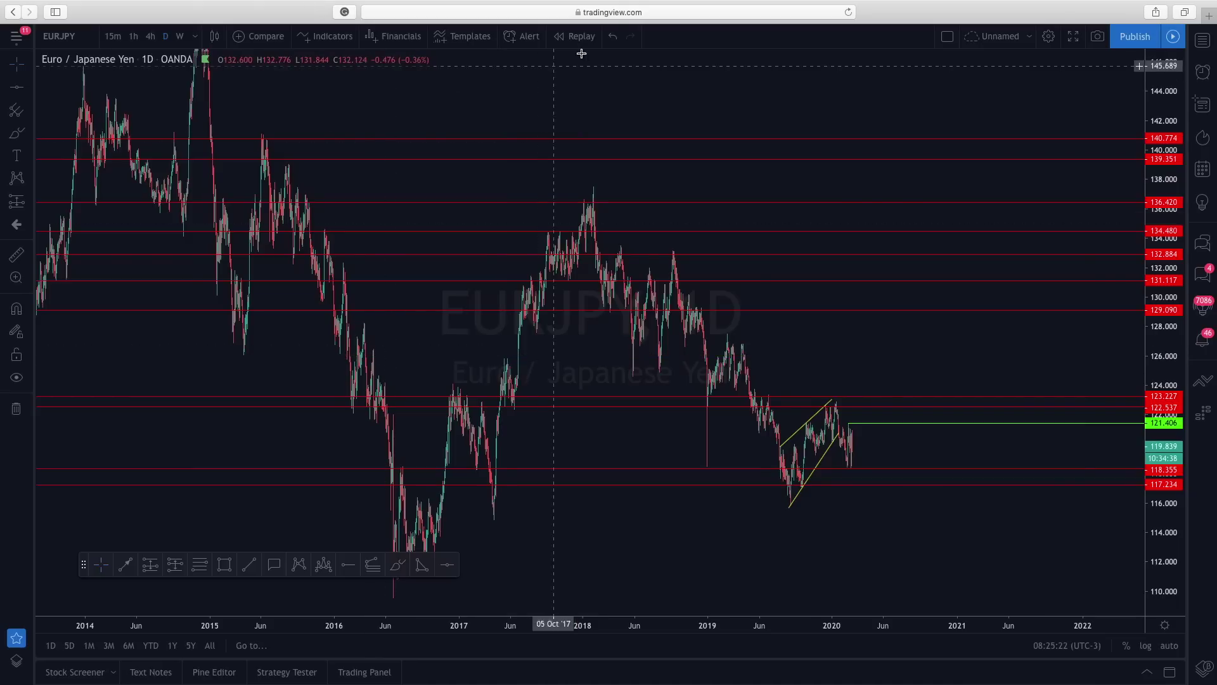
left_click(611, 40)
left_click(611, 40)
left_click(612, 39)
left_click(611, 39)
left_click(611, 39)
left_click(612, 39)
left_click(612, 40)
left_click(611, 40)
left_click(612, 39)
left_click(611, 40)
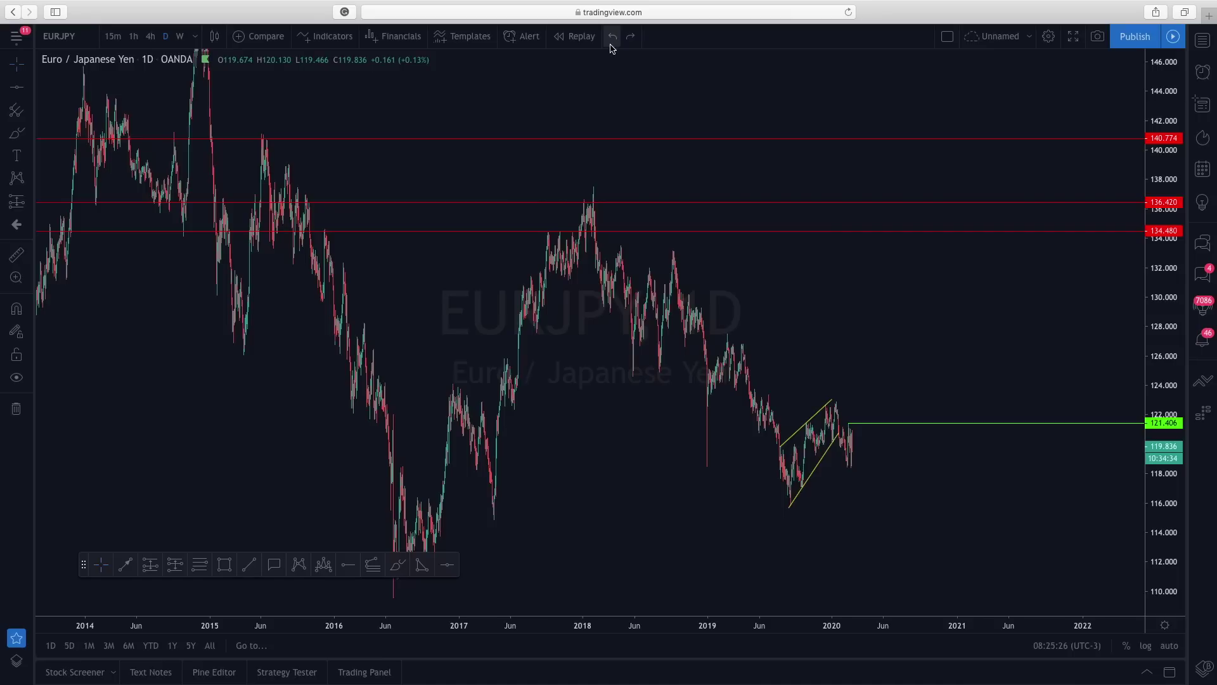
left_click(611, 45)
left_click(611, 45)
left_click(611, 45)
- Switch the EURJPY chart to the 4-hour timeframe and stretch its price scale to enlarge the price swings
left_click_drag(669, 142, 608, 123)
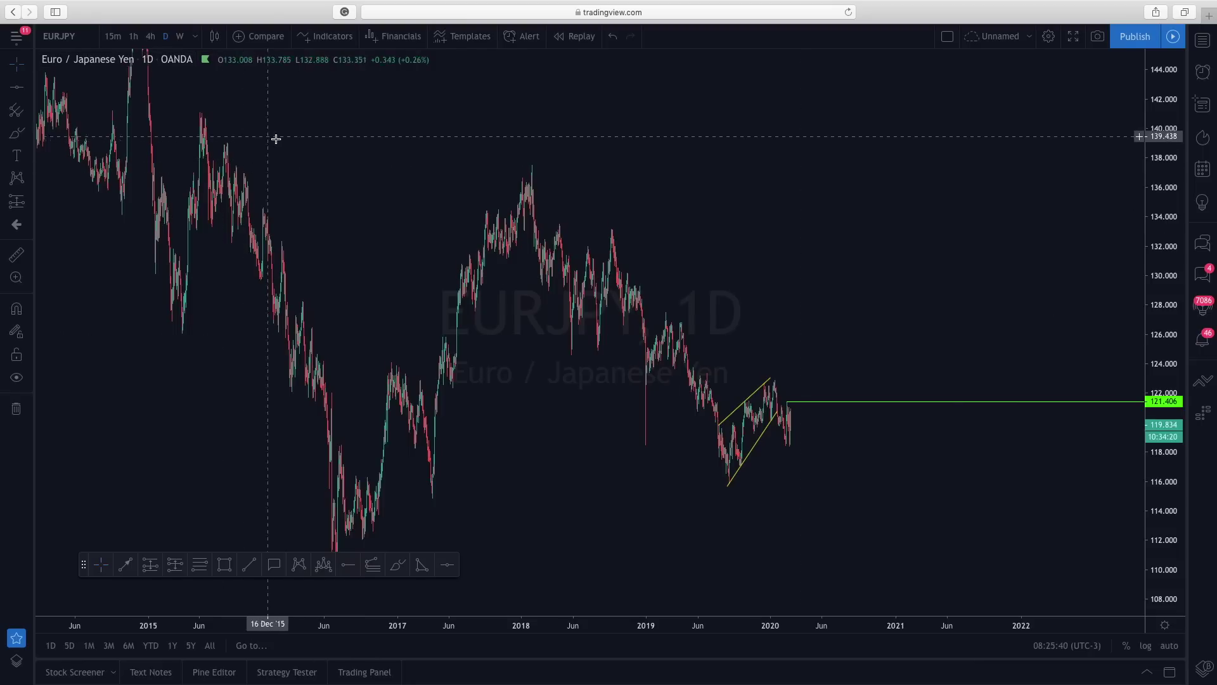
left_click(151, 37)
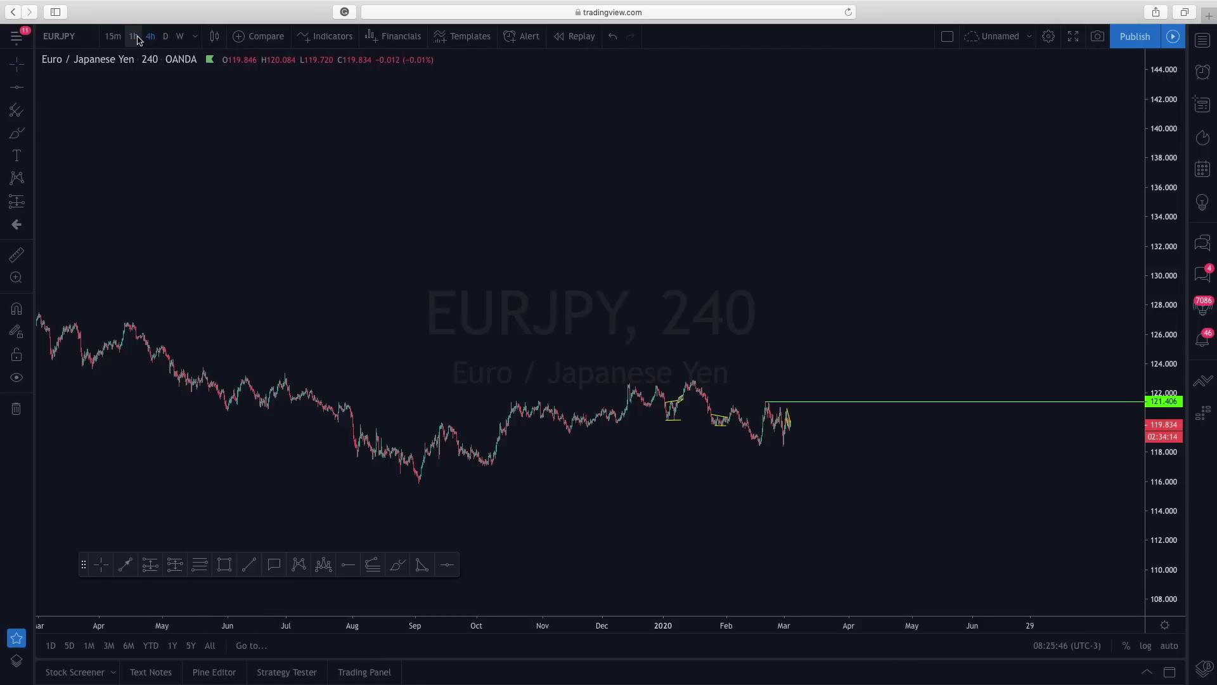
left_click_drag(1155, 550, 1155, 469)
left_click_drag(877, 280, 929, 174)
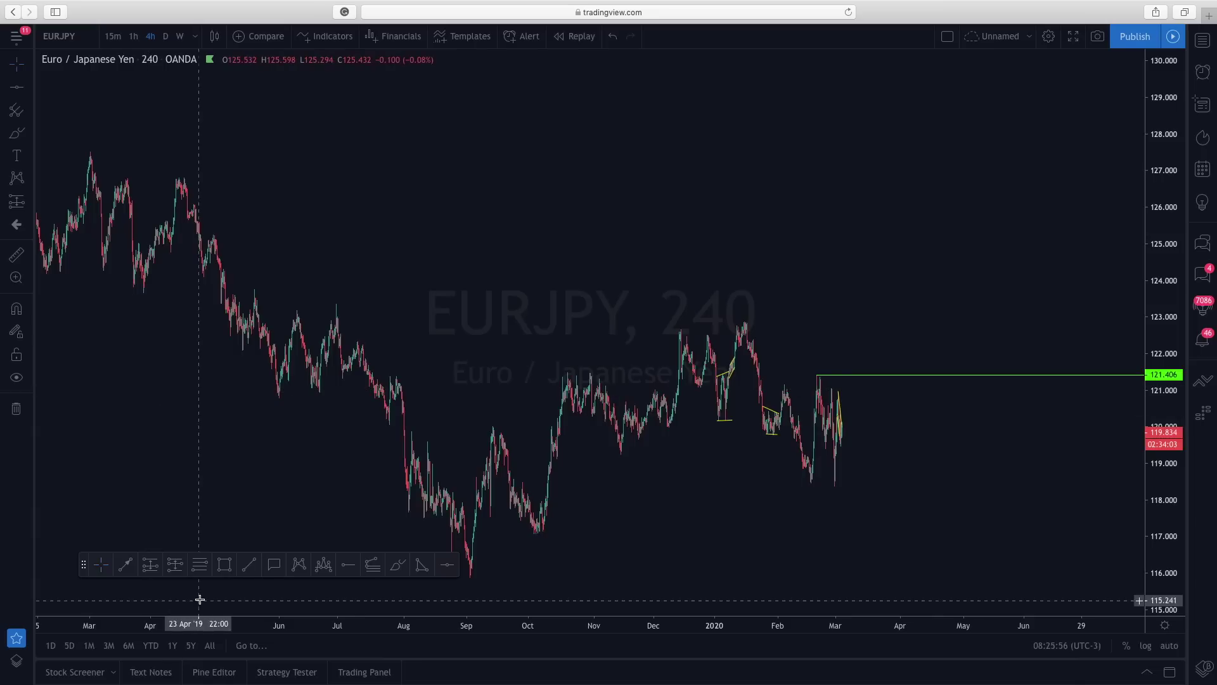
- Draw two arrows pointing at the March and April 2019 peaks, with tips at about 127.72 and 126.83
left_click(125, 563)
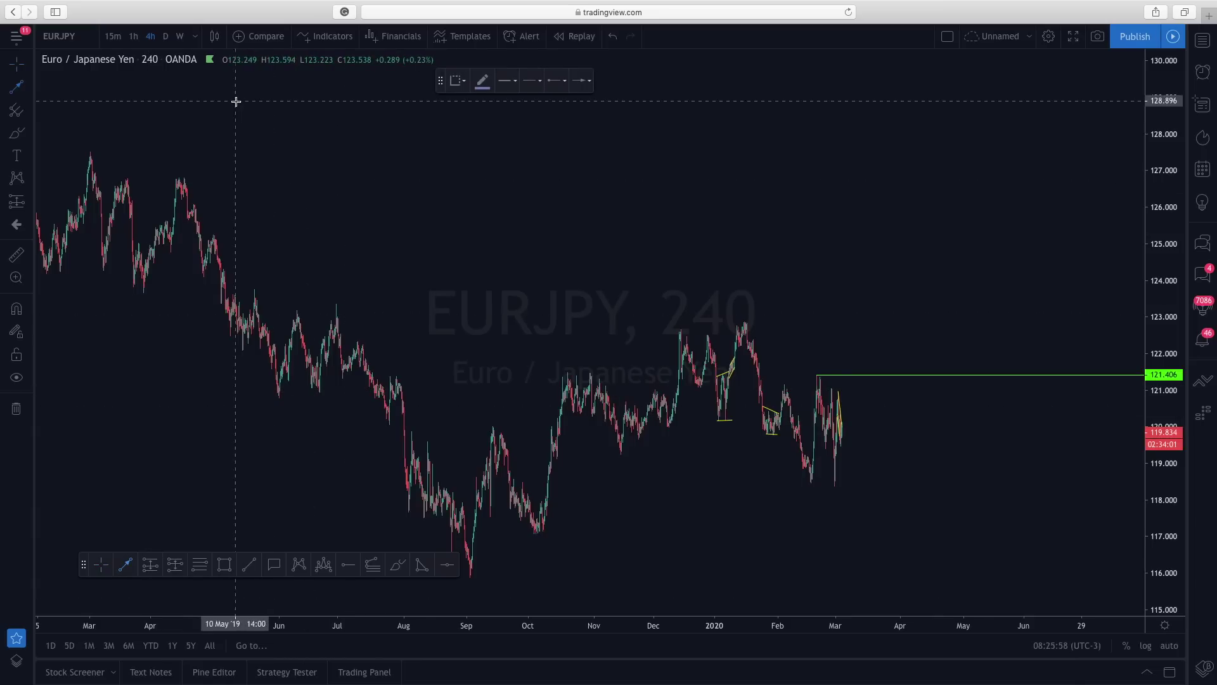
left_click(185, 103)
left_click(114, 143)
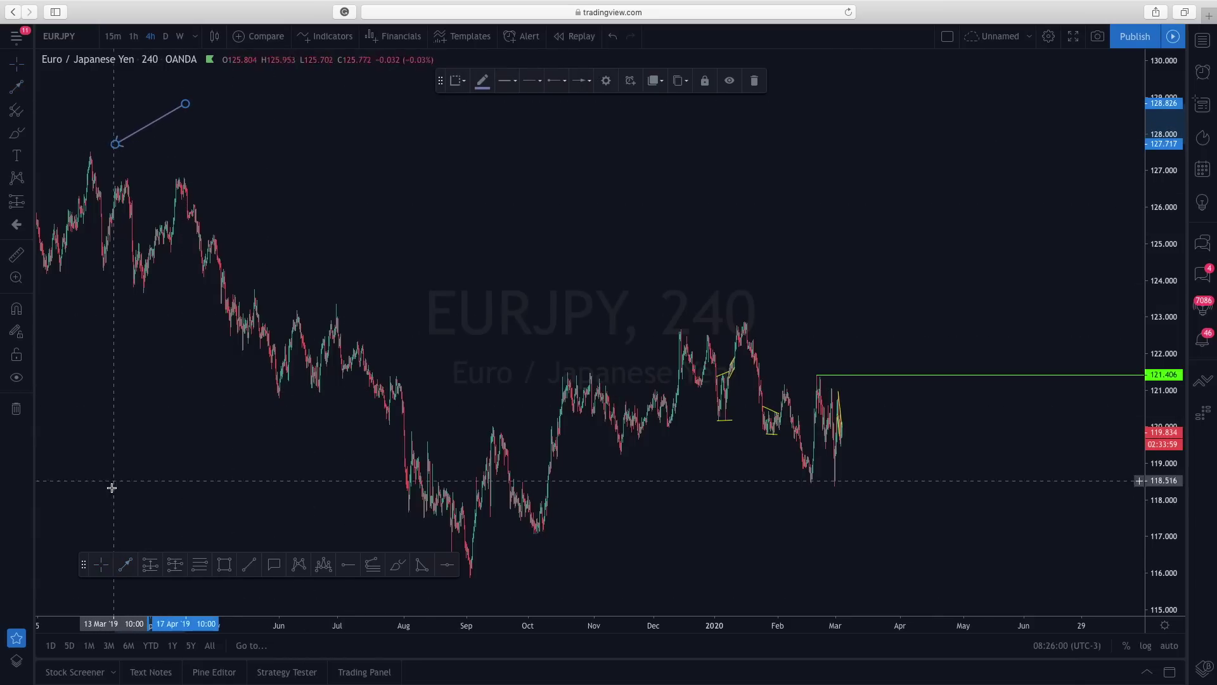
left_click(127, 564)
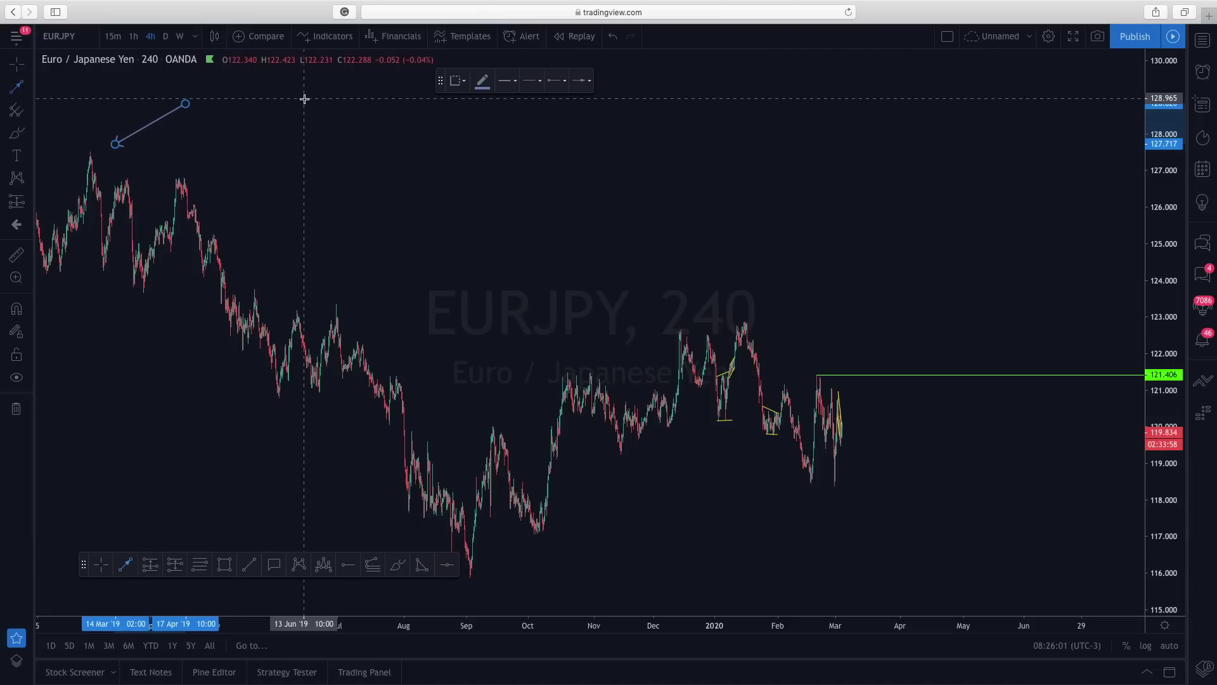
left_click(272, 114)
left_click(197, 176)
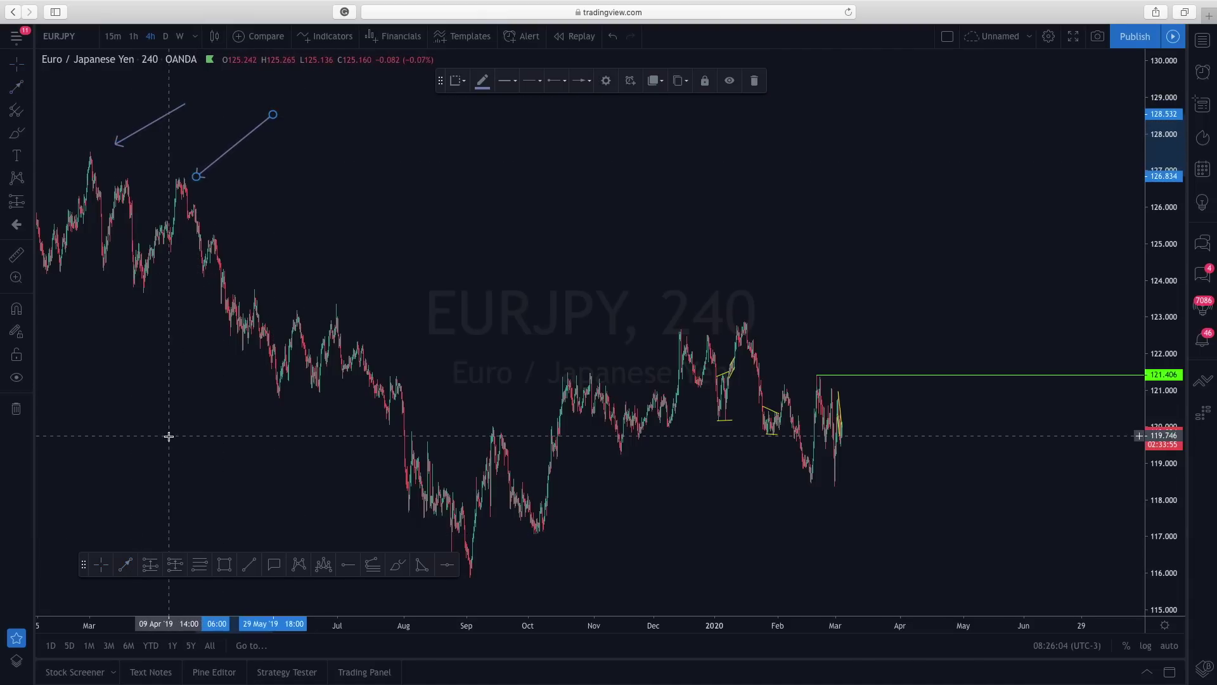
- Draw a third arrow from about 126.59 down to the early July 2019 peak near 123.4
left_click(407, 185)
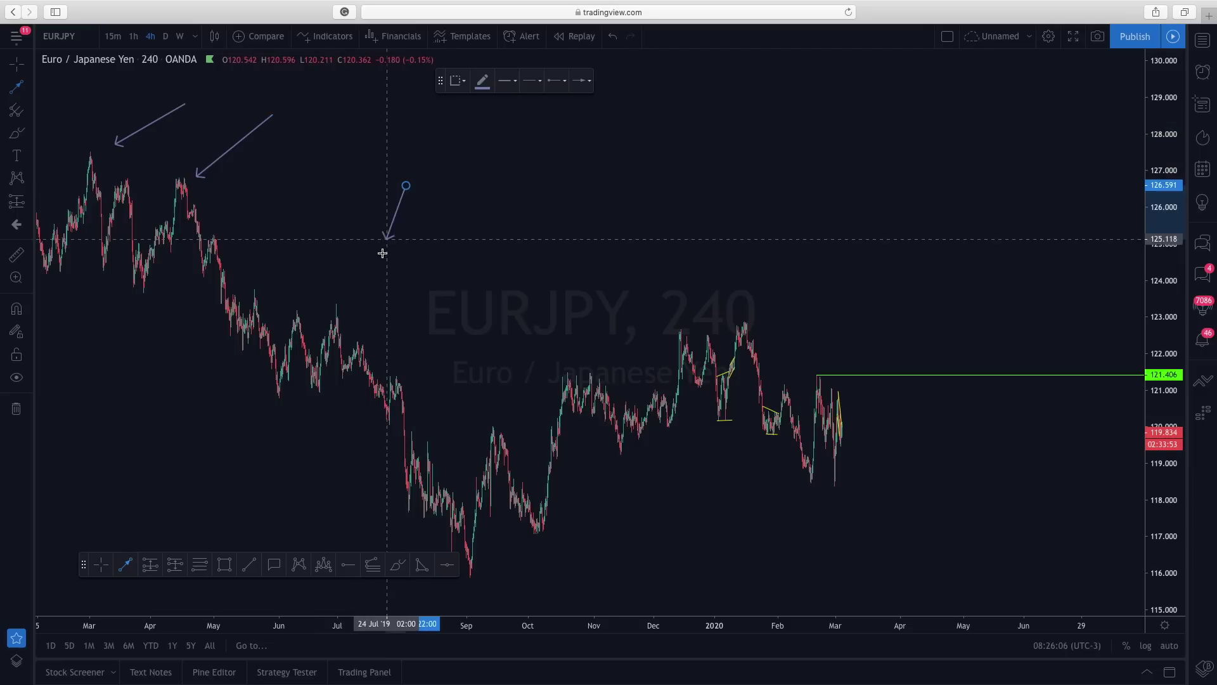
left_click(344, 301)
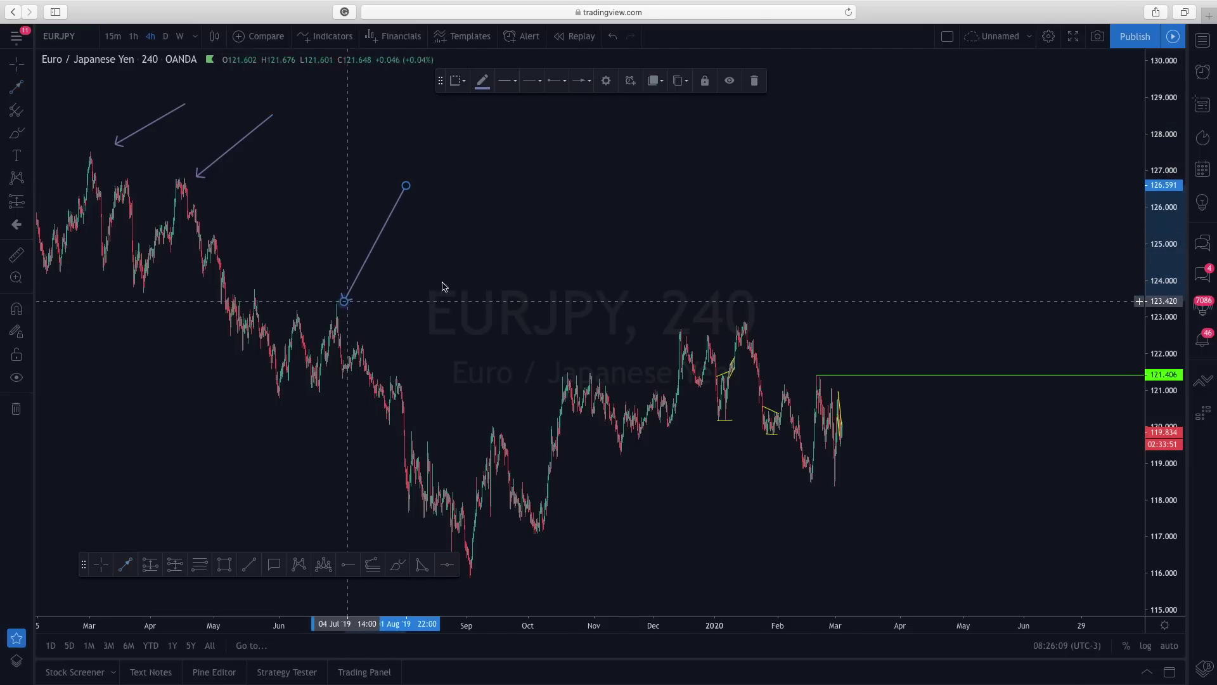
left_click_drag(413, 435, 419, 380)
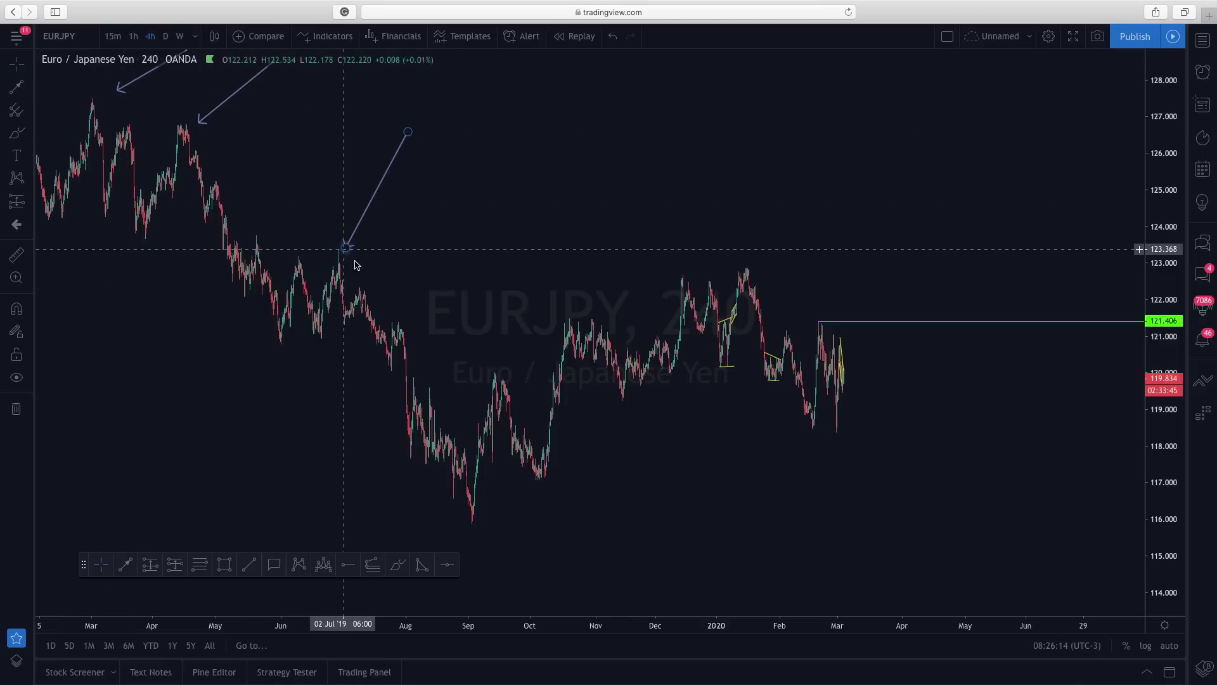
left_click_drag(457, 249, 448, 252)
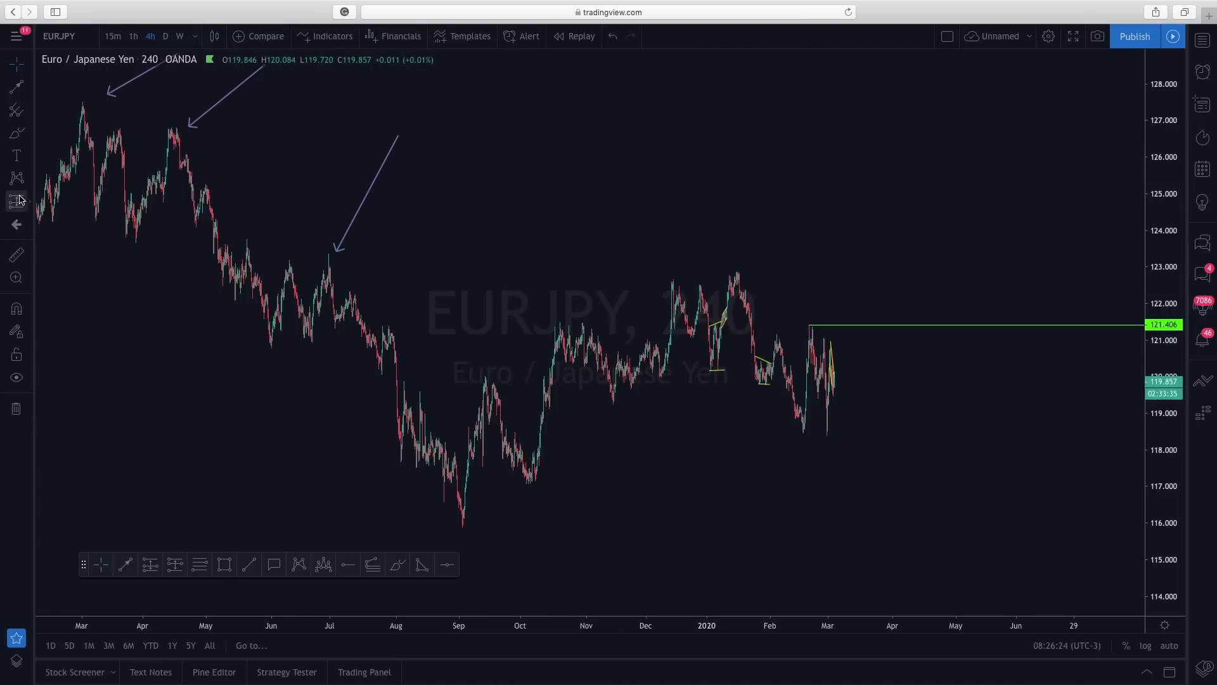
- Draw two rising yellow trend lines enclosing the August 2019 to January 2020 correction, starting at about 115.59 below and 119.87 above
left_click(460, 525)
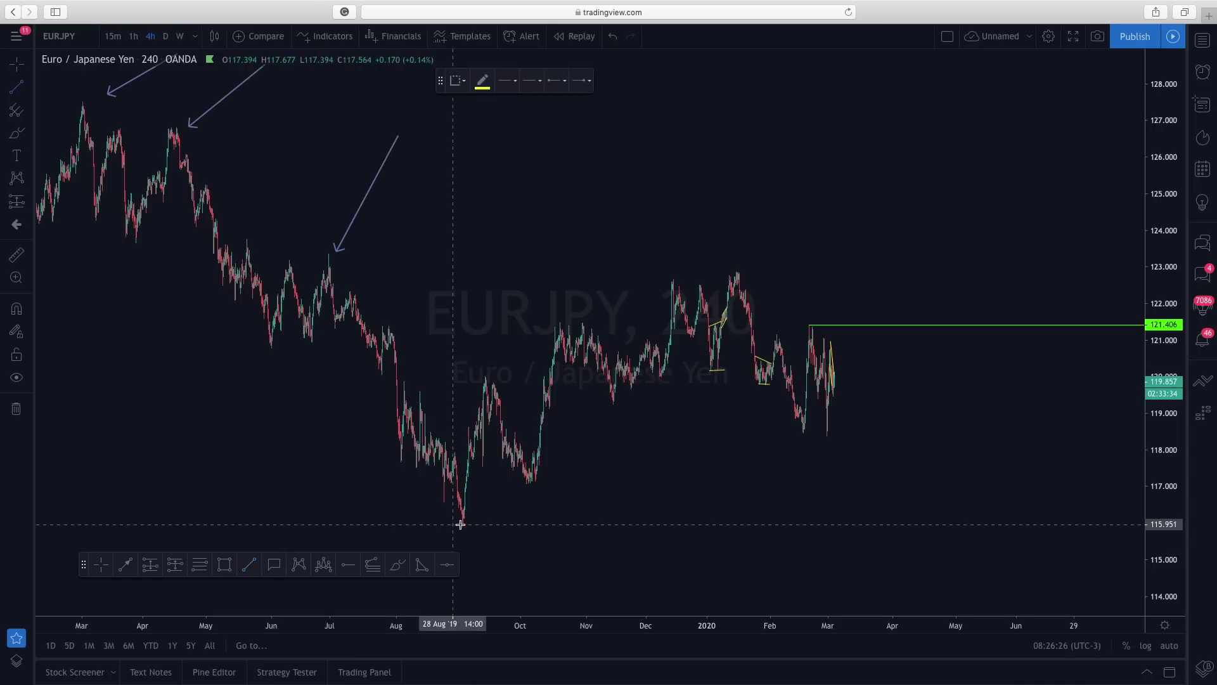
left_click(450, 538)
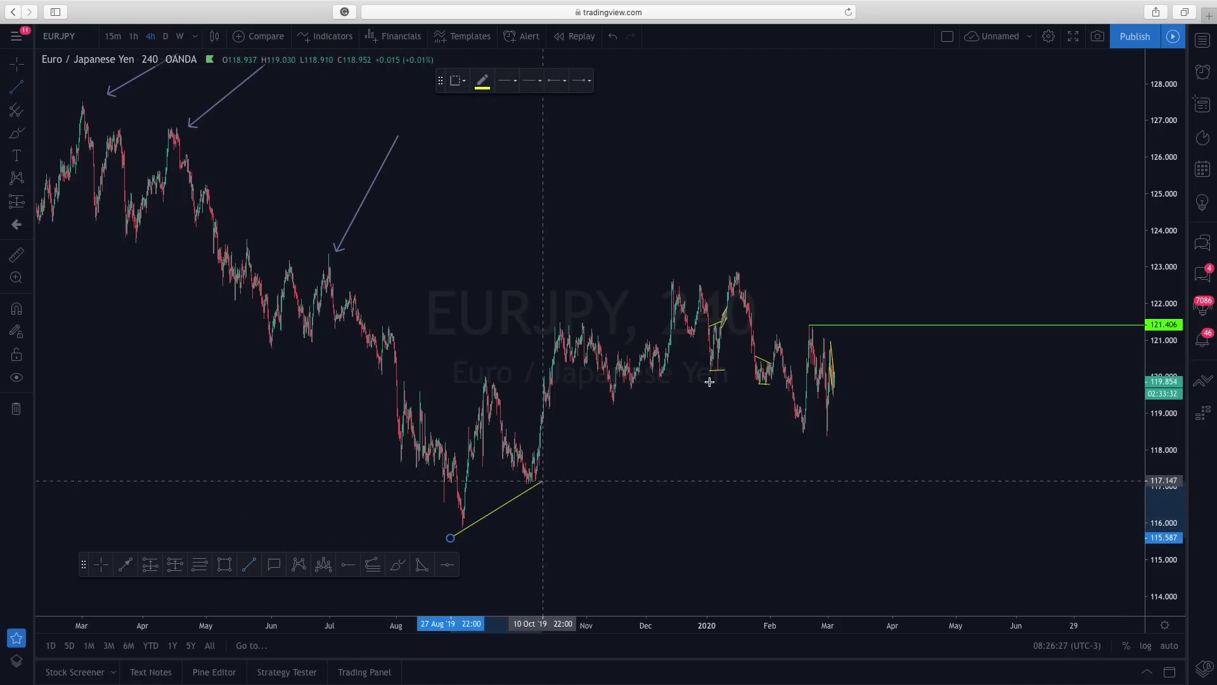
left_click(774, 335)
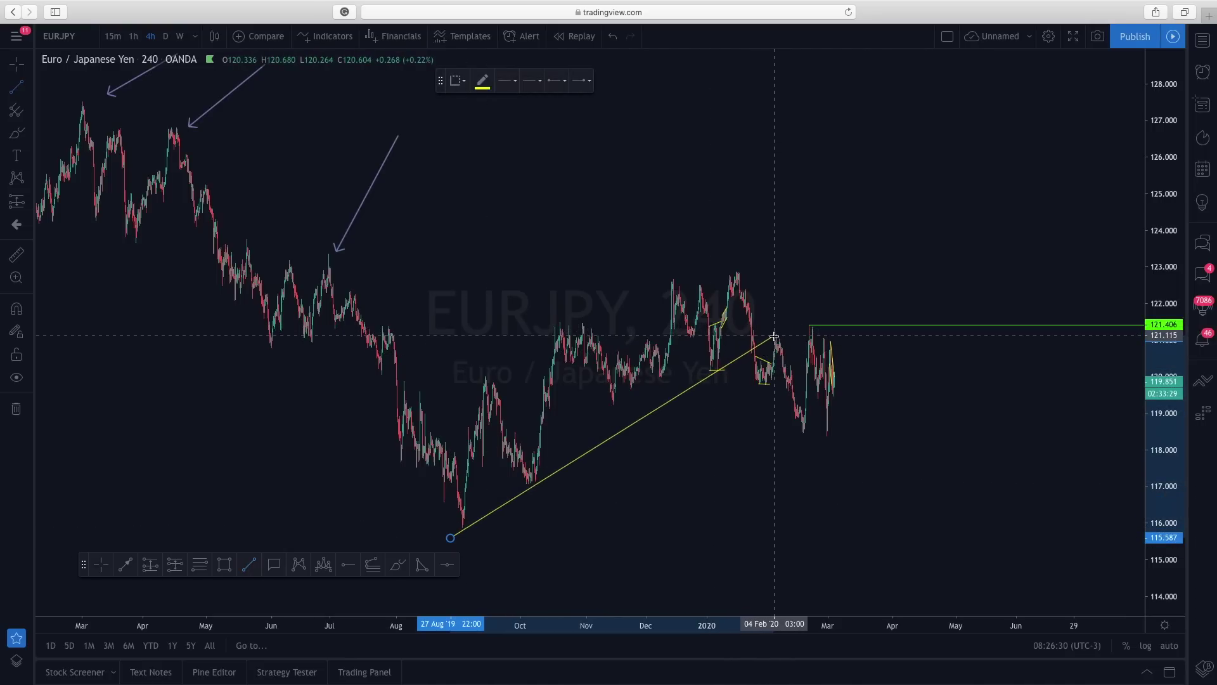
left_click(248, 564)
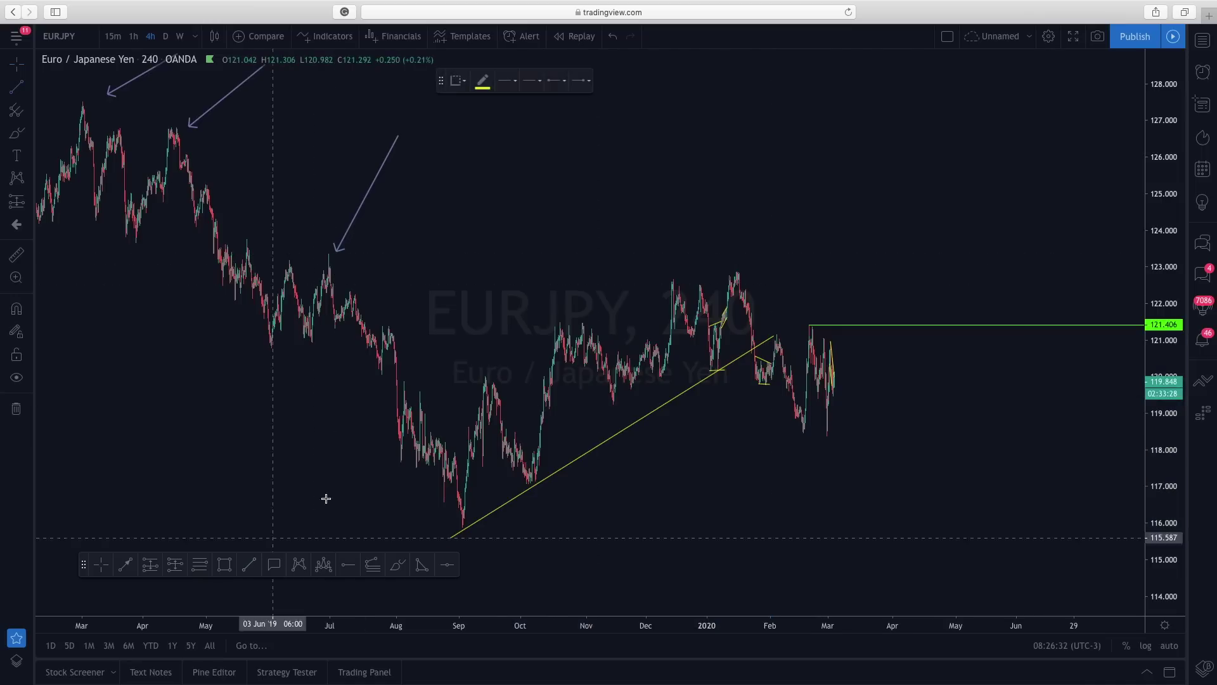
left_click(403, 381)
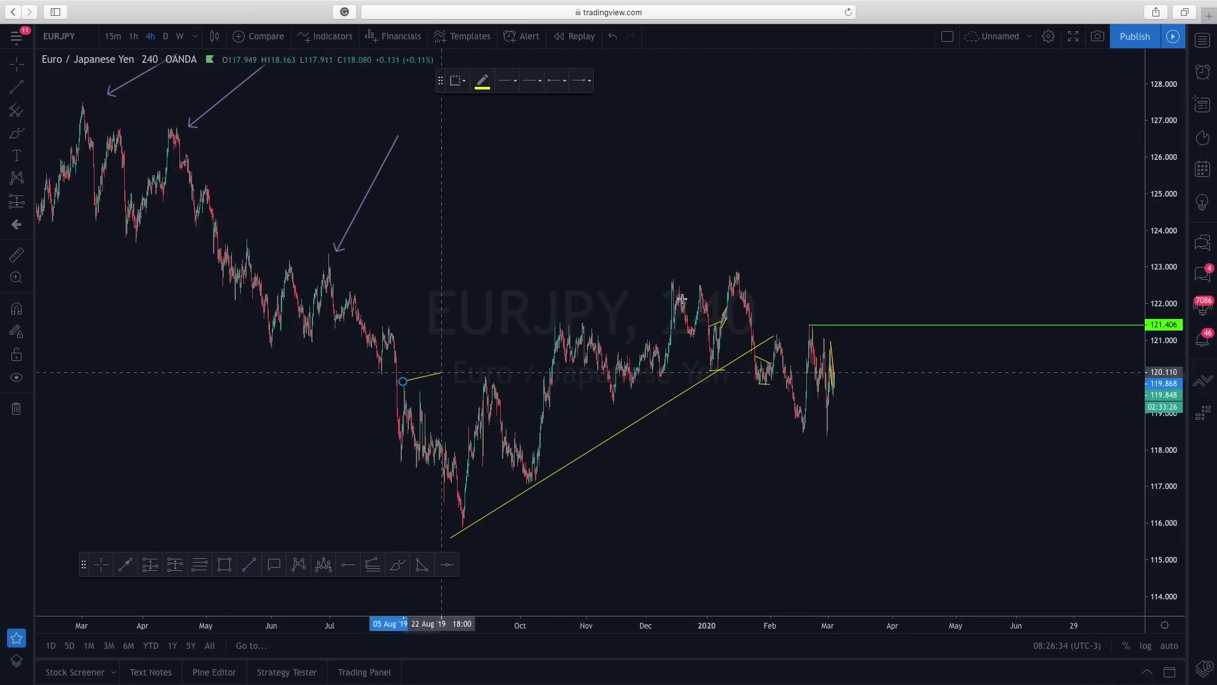
left_click(714, 264)
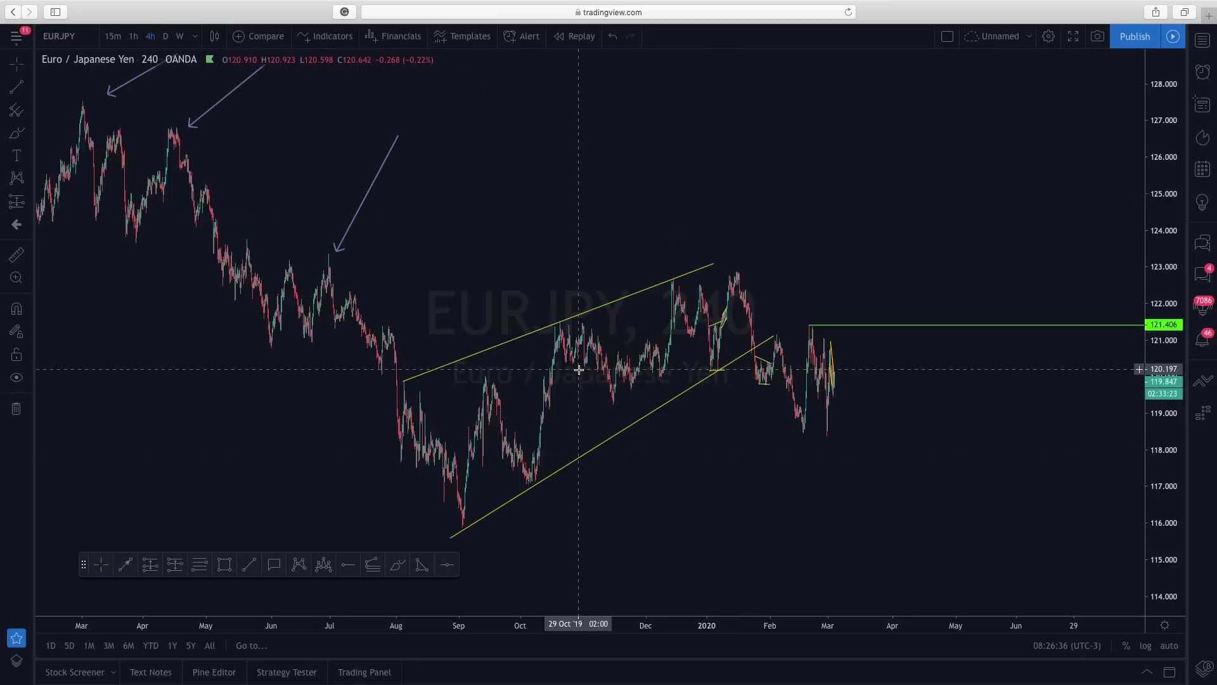
right_click(614, 246)
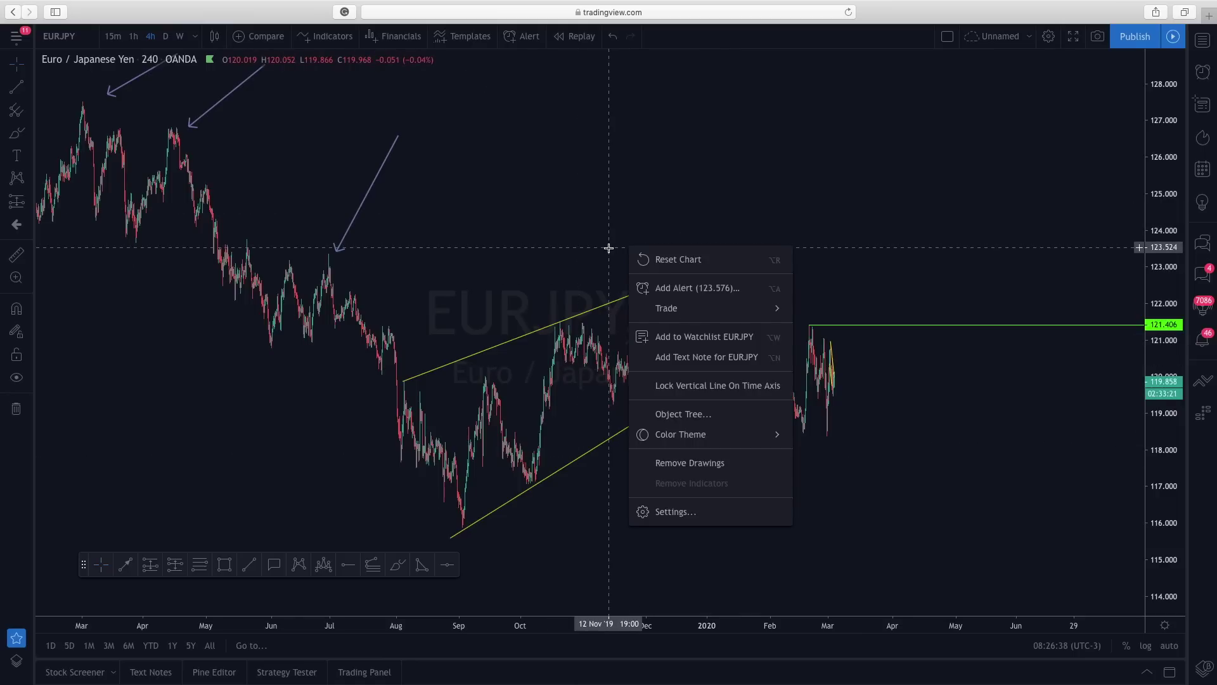
left_click(608, 247)
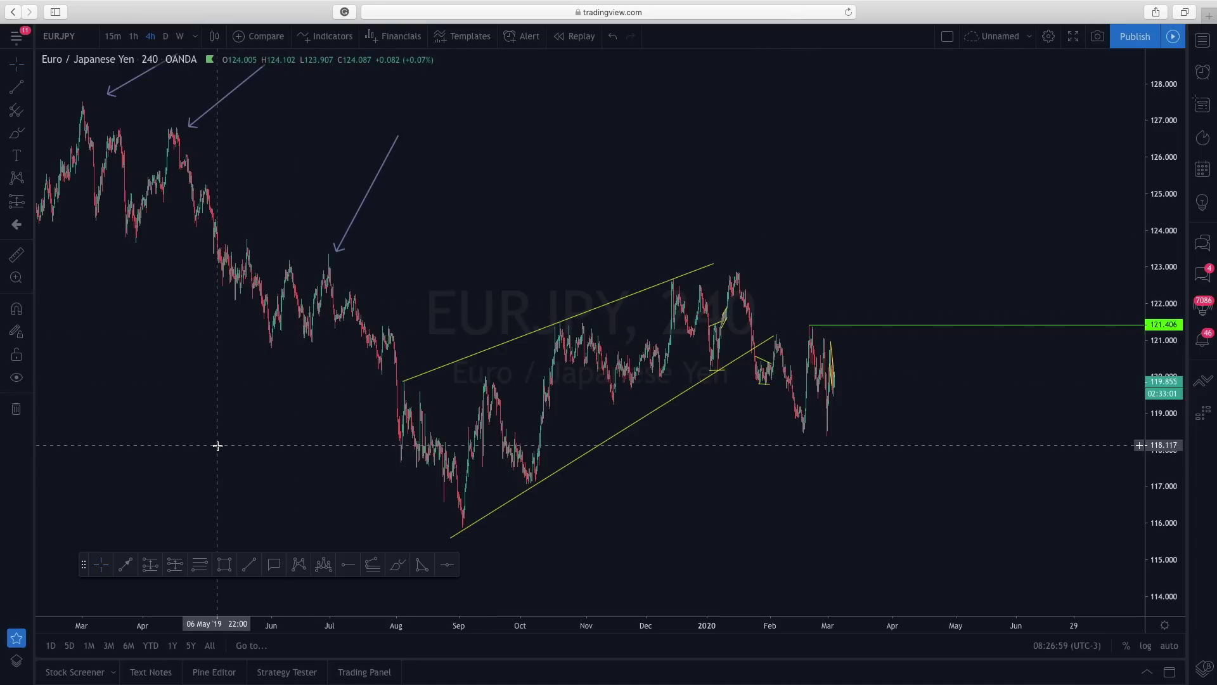
left_click(354, 565)
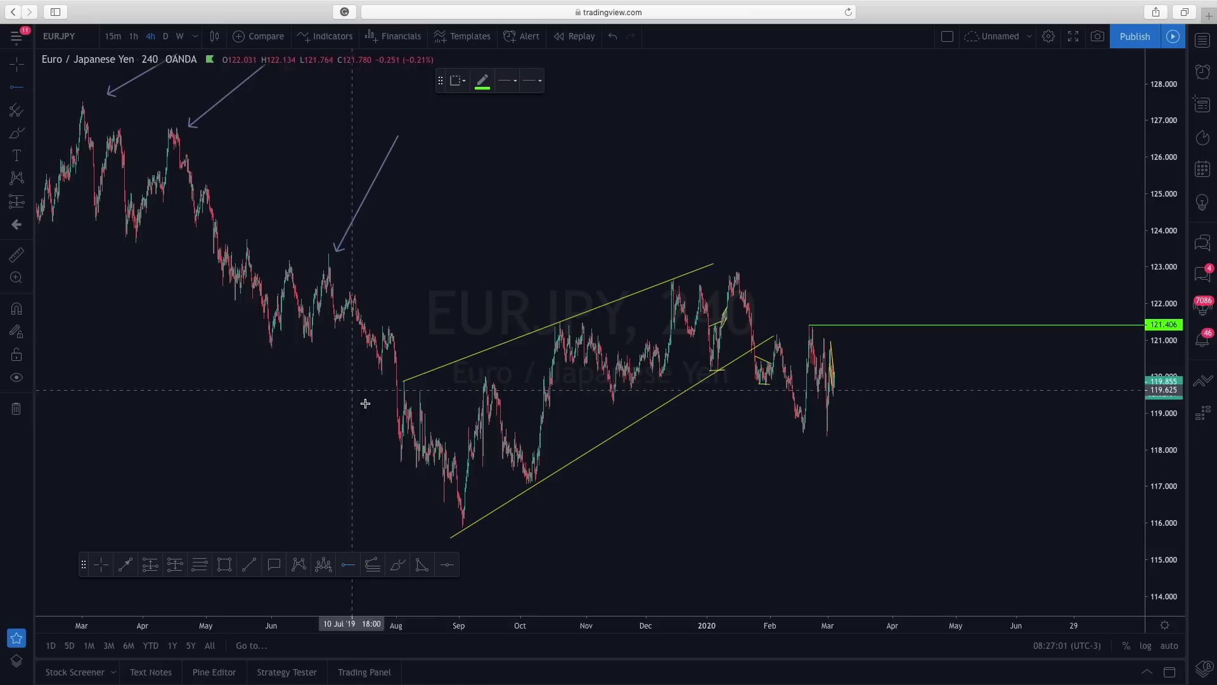
left_click(329, 255)
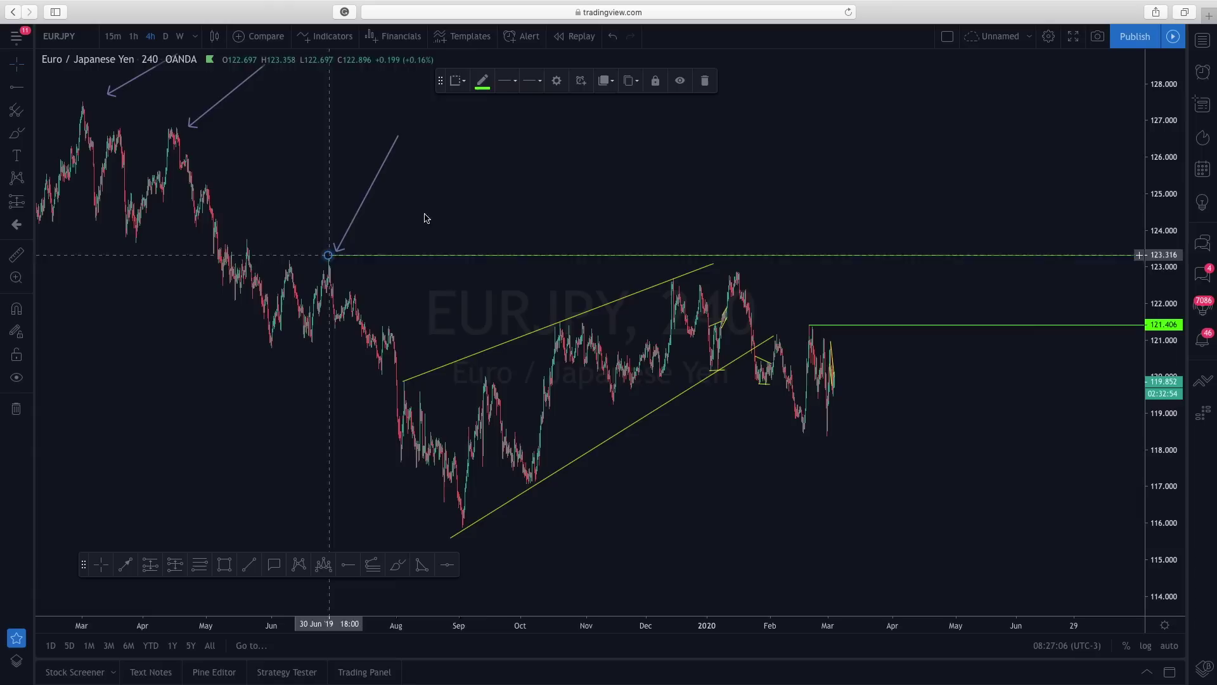
left_click(392, 259)
key("Delete")
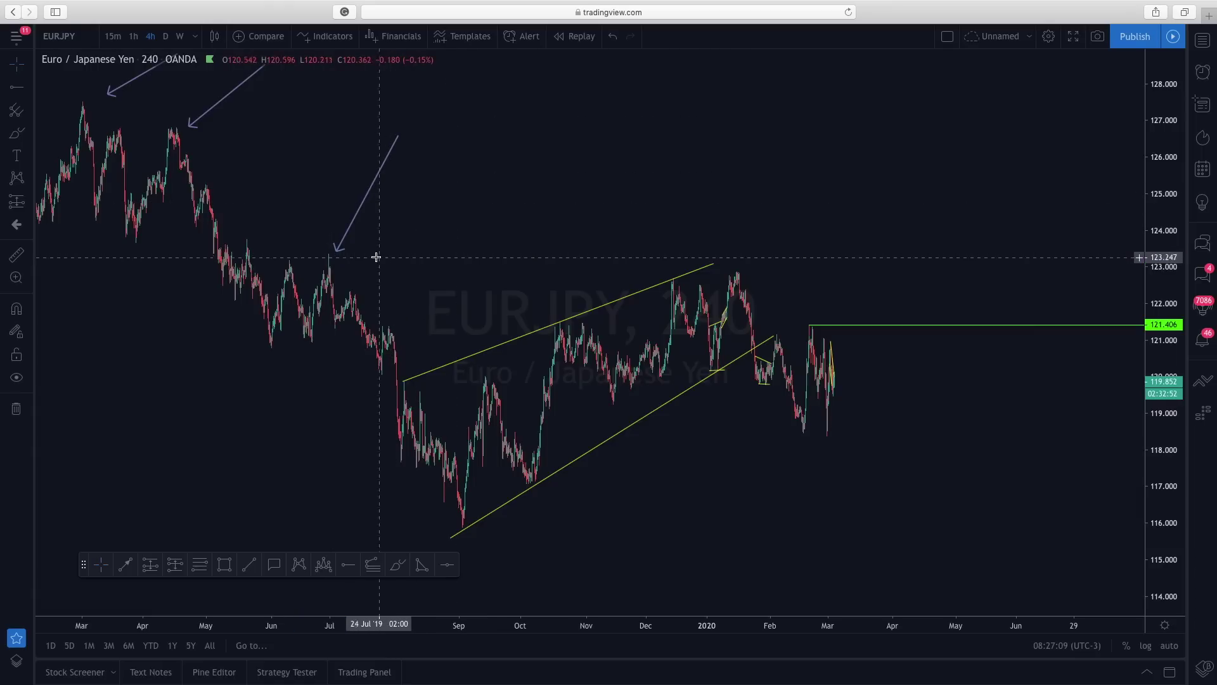
- Draw a green rectangle zone from the July 2019 peak to late January 2020, spanning about 123.39 down to 122.97
left_click(222, 566)
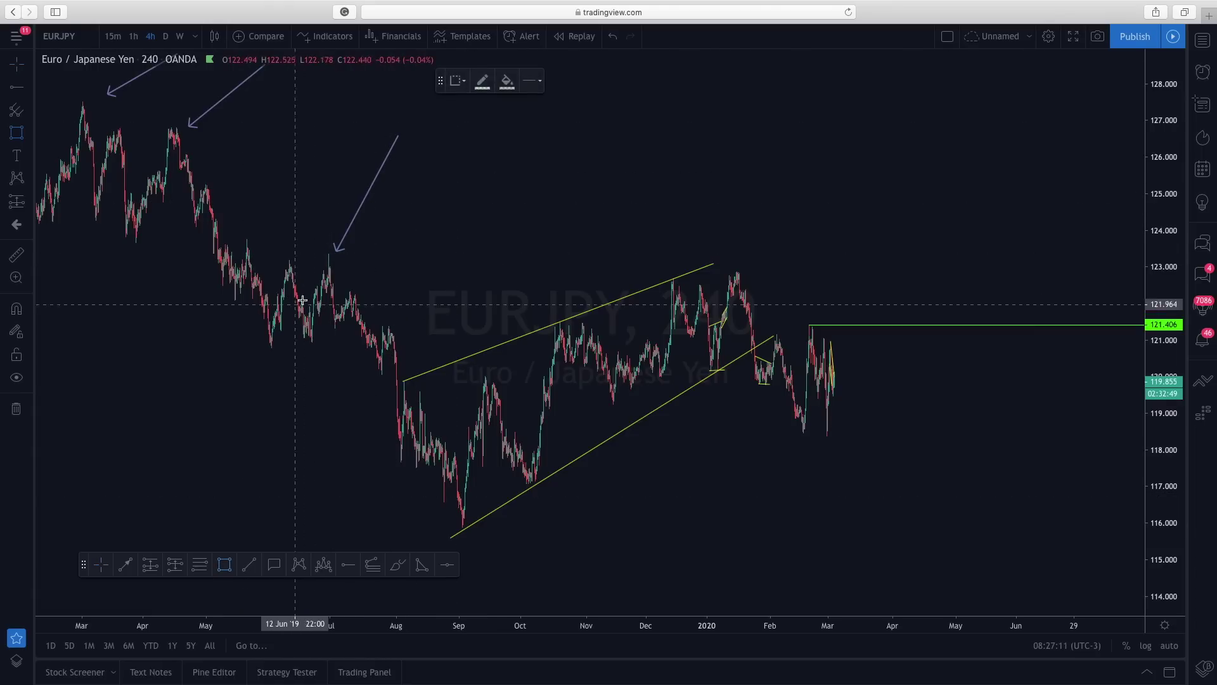
left_click(329, 253)
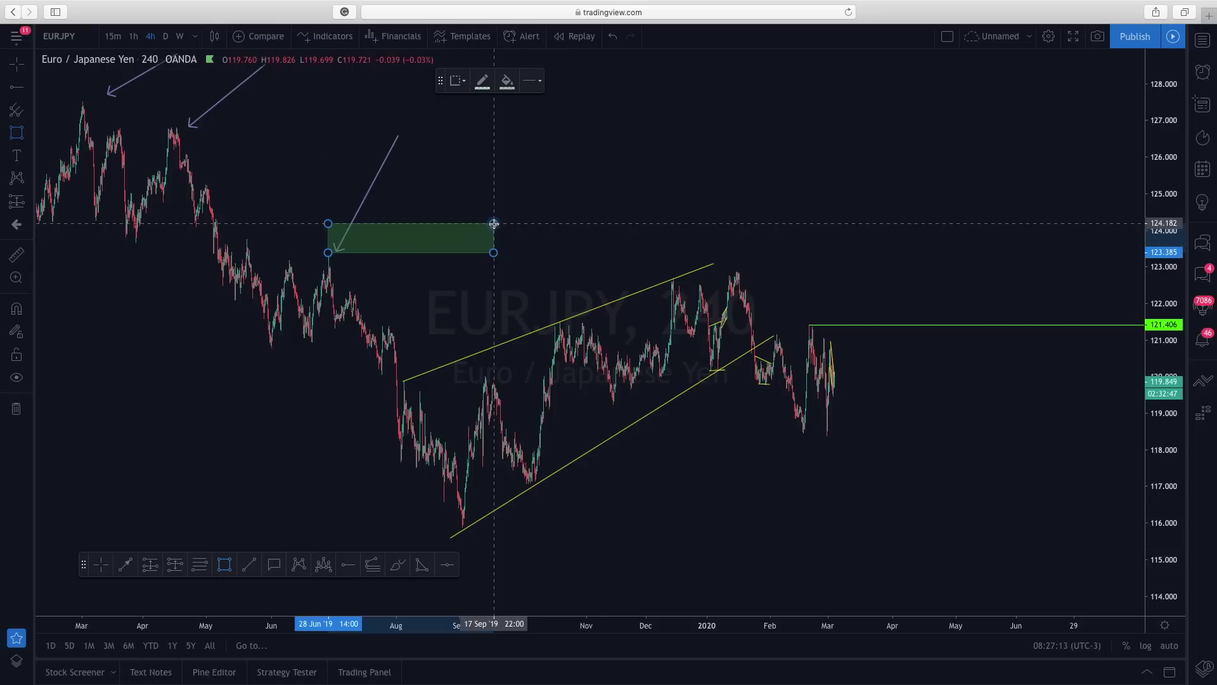
left_click(813, 267)
left_click_drag(815, 270, 789, 272)
left_click_drag(769, 271, 764, 271)
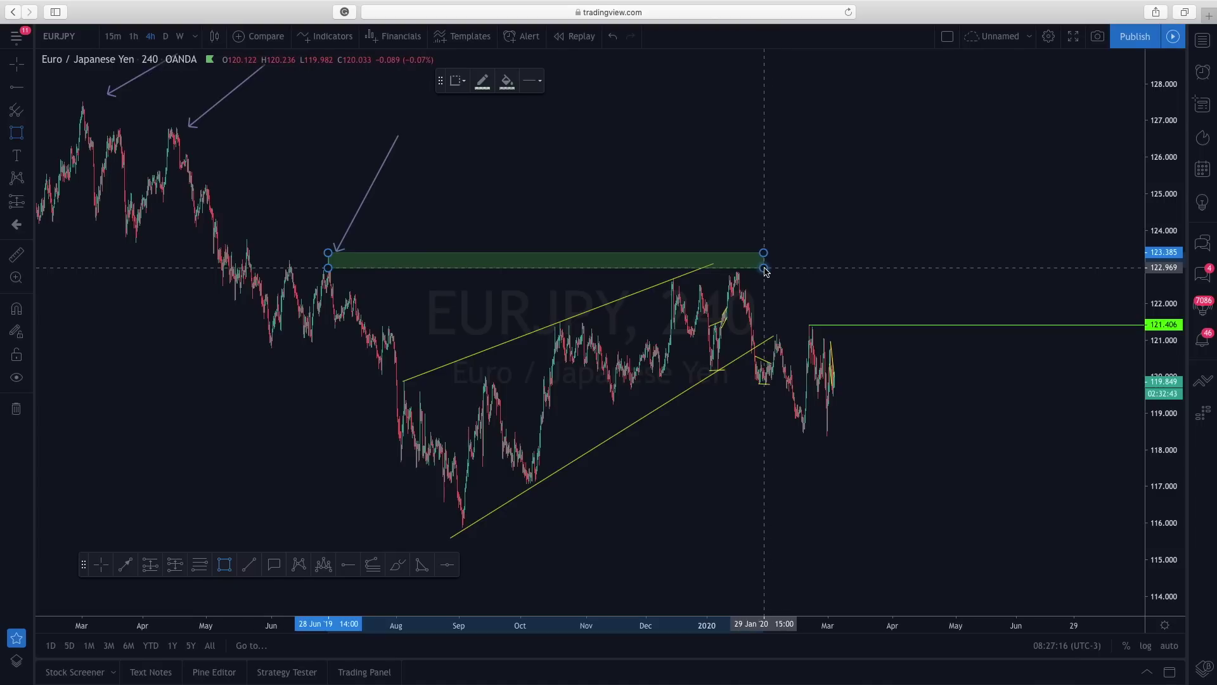
- Lower the green zone's upper edge to about 123.32, matching the early July 2019 peak
left_click(731, 174)
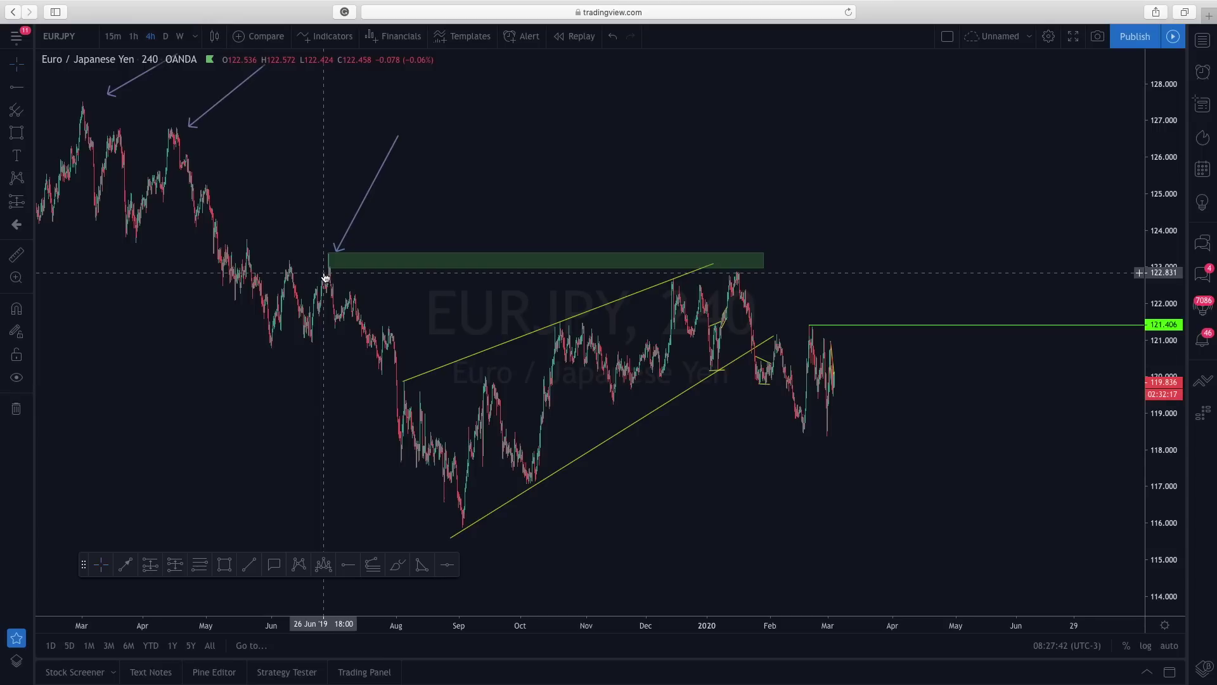
left_click_drag(557, 215, 533, 217)
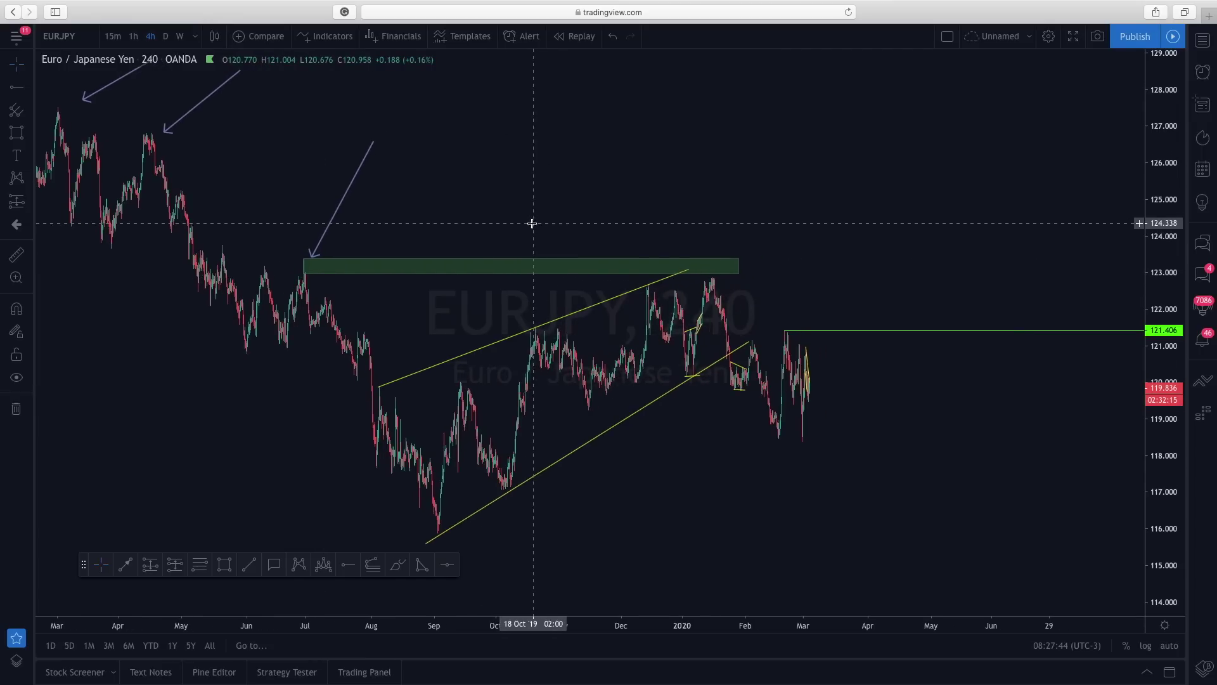
left_click(305, 262)
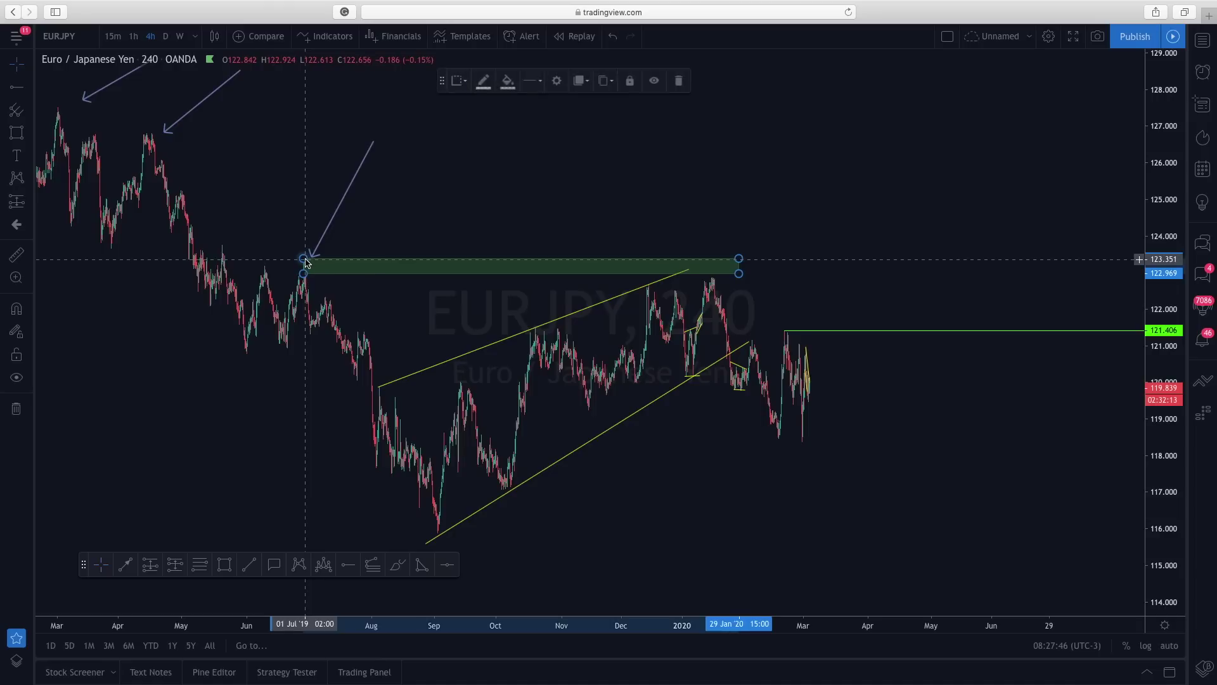
left_click_drag(305, 260, 305, 261)
left_click(284, 208)
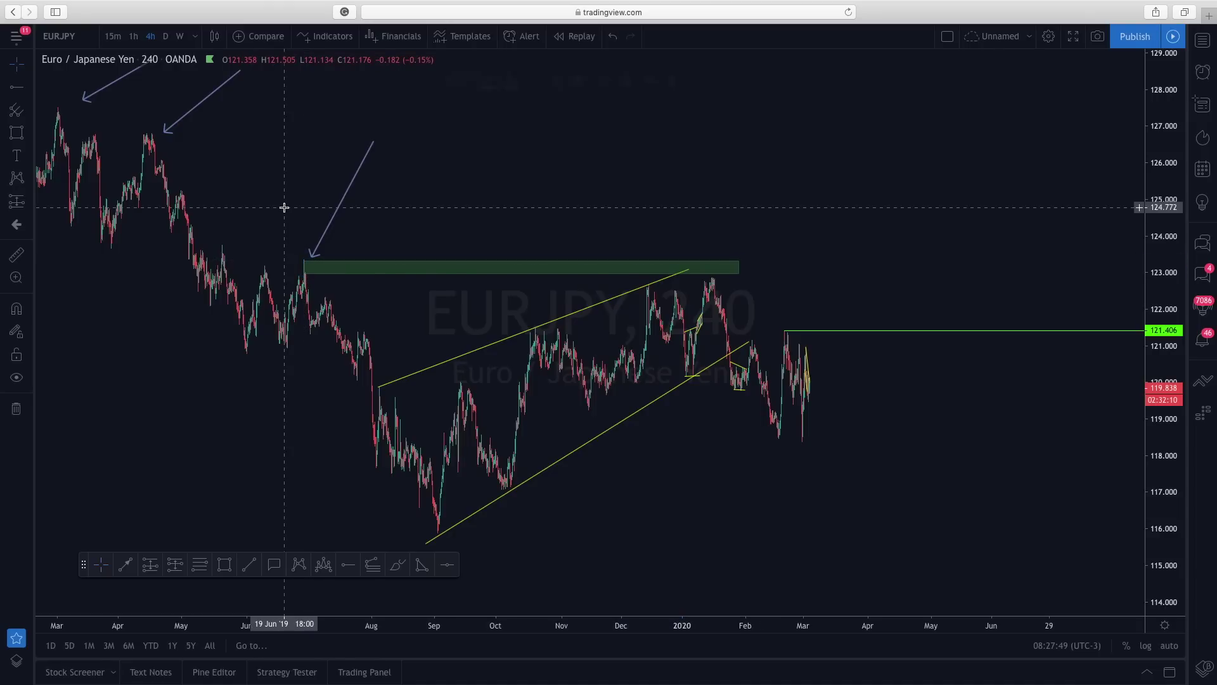
left_click(304, 261)
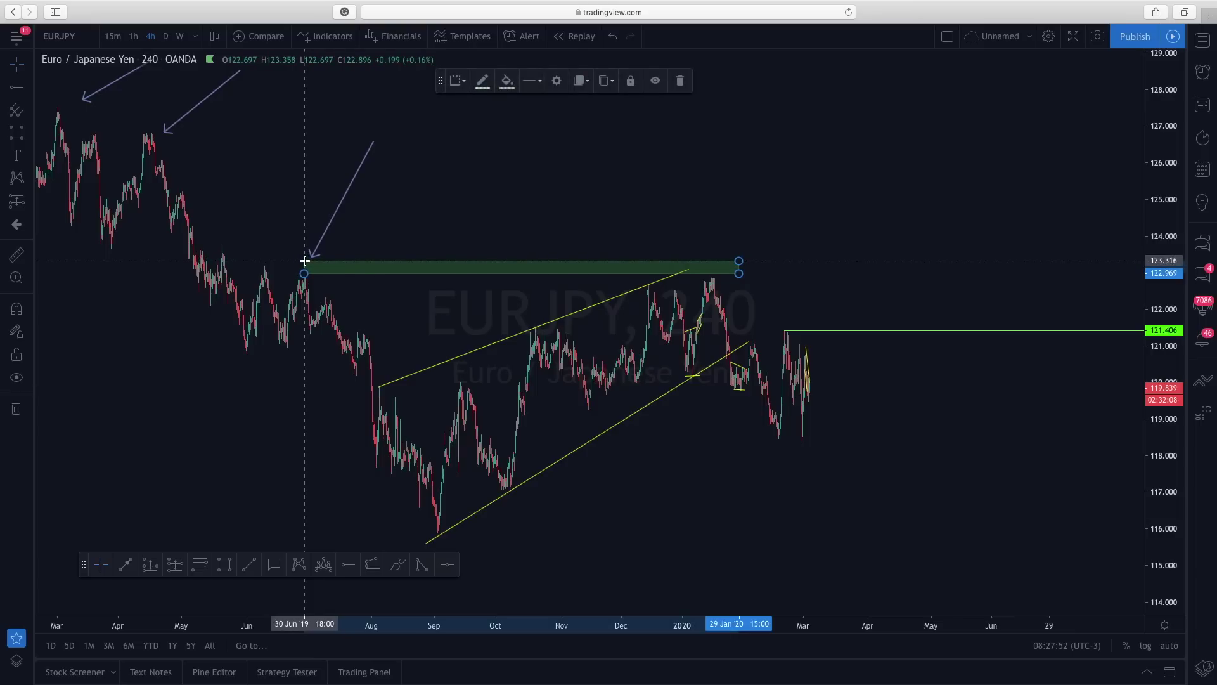
left_click(296, 243)
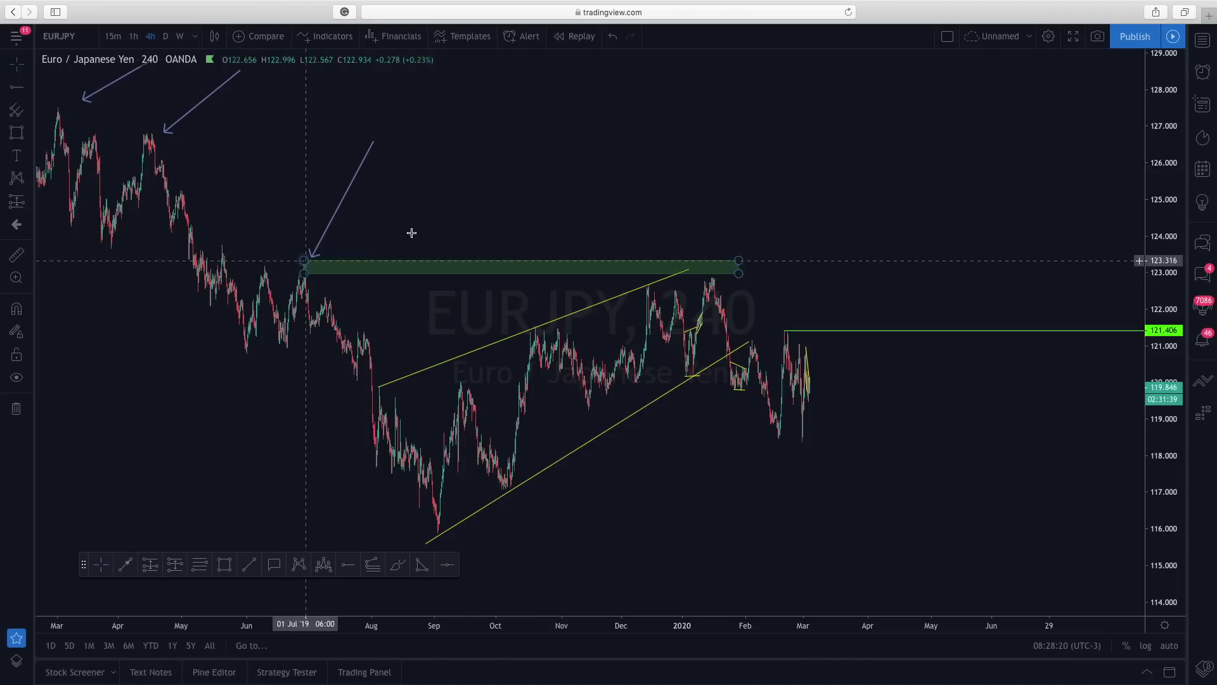
- Fine-tune the green zone's upper edge to about 123.35 at the tip of the July 2019 peak
scroll(592, 218, "right", 2)
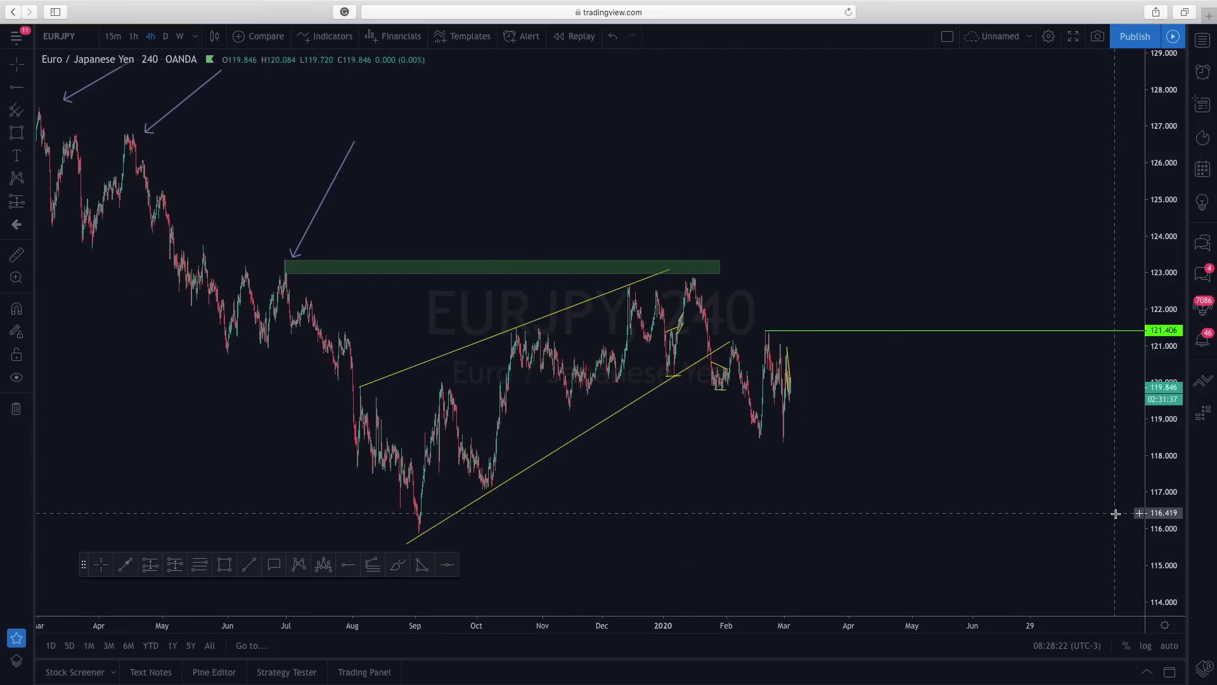
left_click_drag(1164, 511, 764, 402)
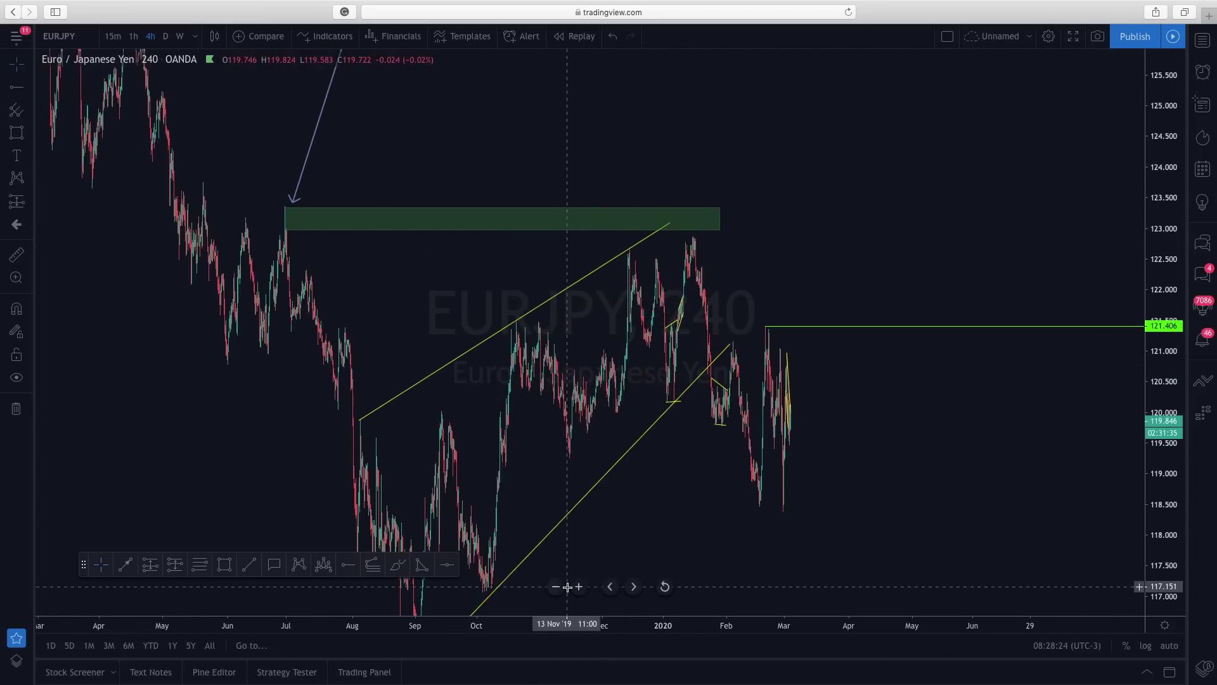
left_click(578, 587)
scroll(671, 226, "left", 10)
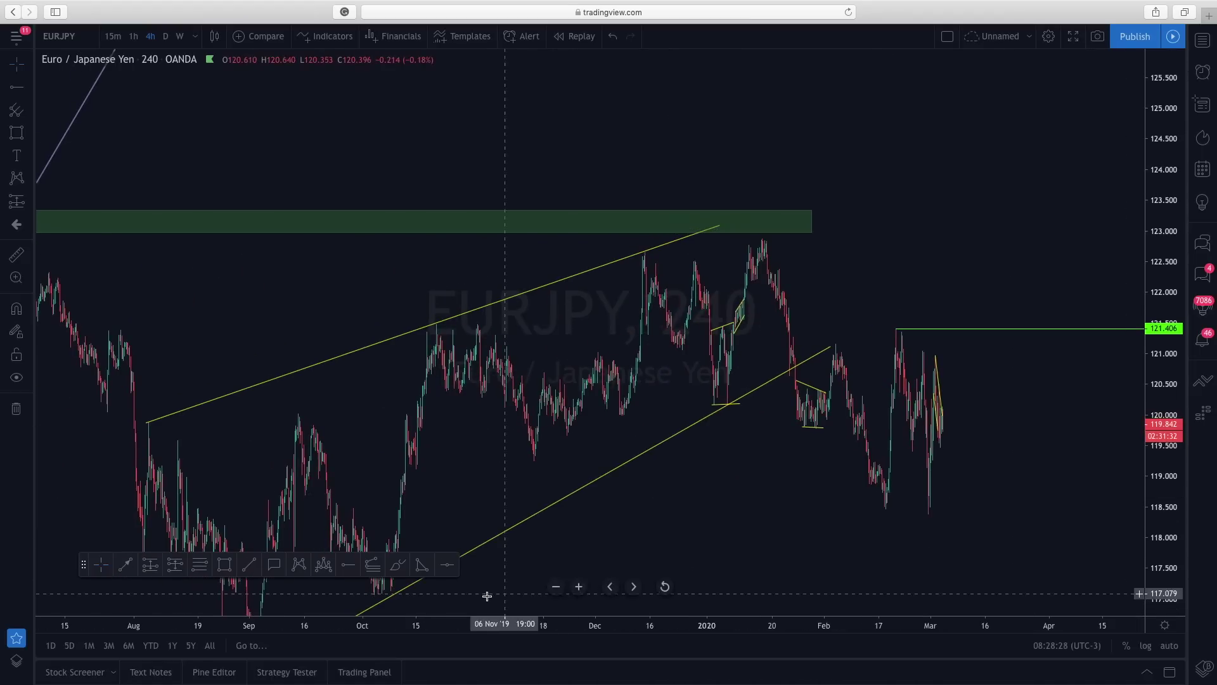
scroll(546, 500, "left", 4)
left_click_drag(507, 511, 490, 526)
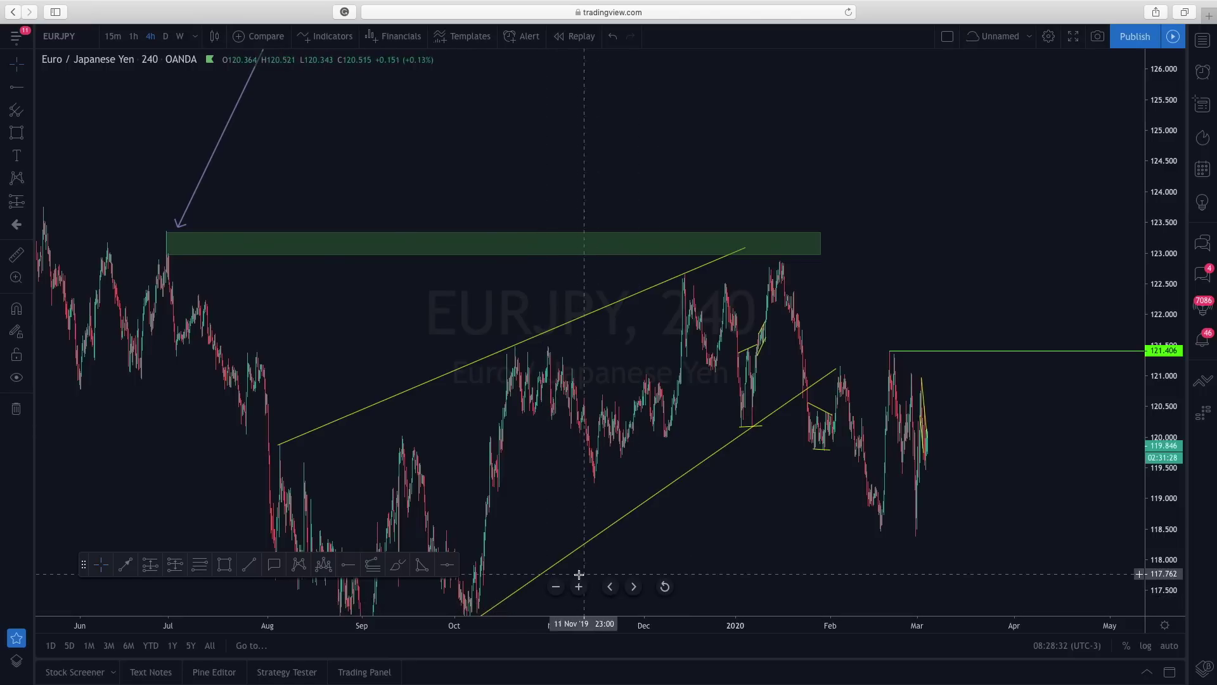
scroll(489, 494, "up", 2)
left_click_drag(489, 494, 709, 500)
left_click_drag(163, 240, 163, 235)
left_click(163, 223)
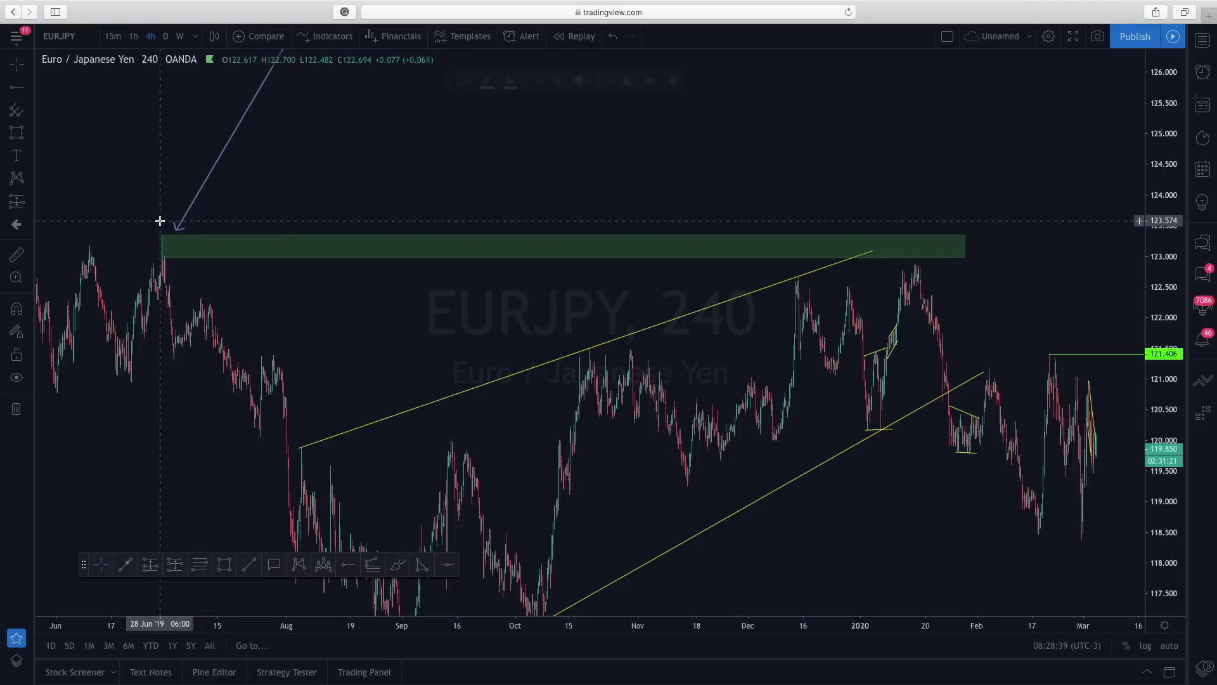
- Switch the chart to the 1-hour timeframe and zoom in on the January 2020 peaks just below the green zone
left_click_drag(484, 179, 449, 184)
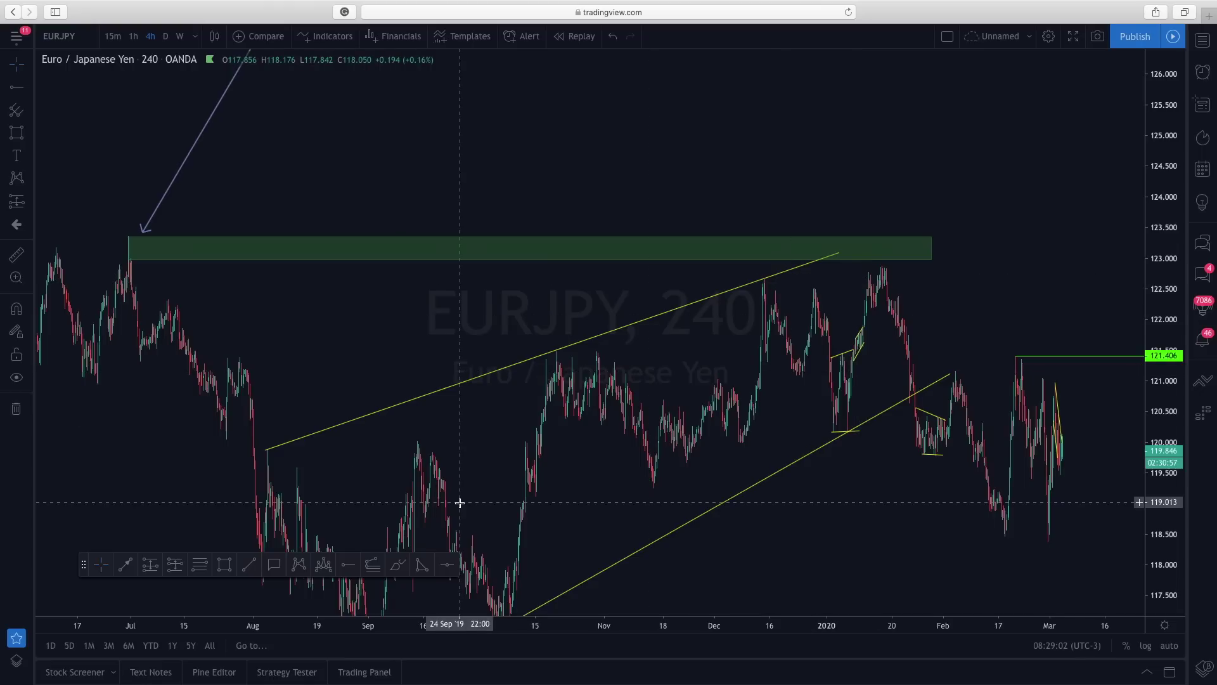
left_click_drag(459, 503, 442, 453)
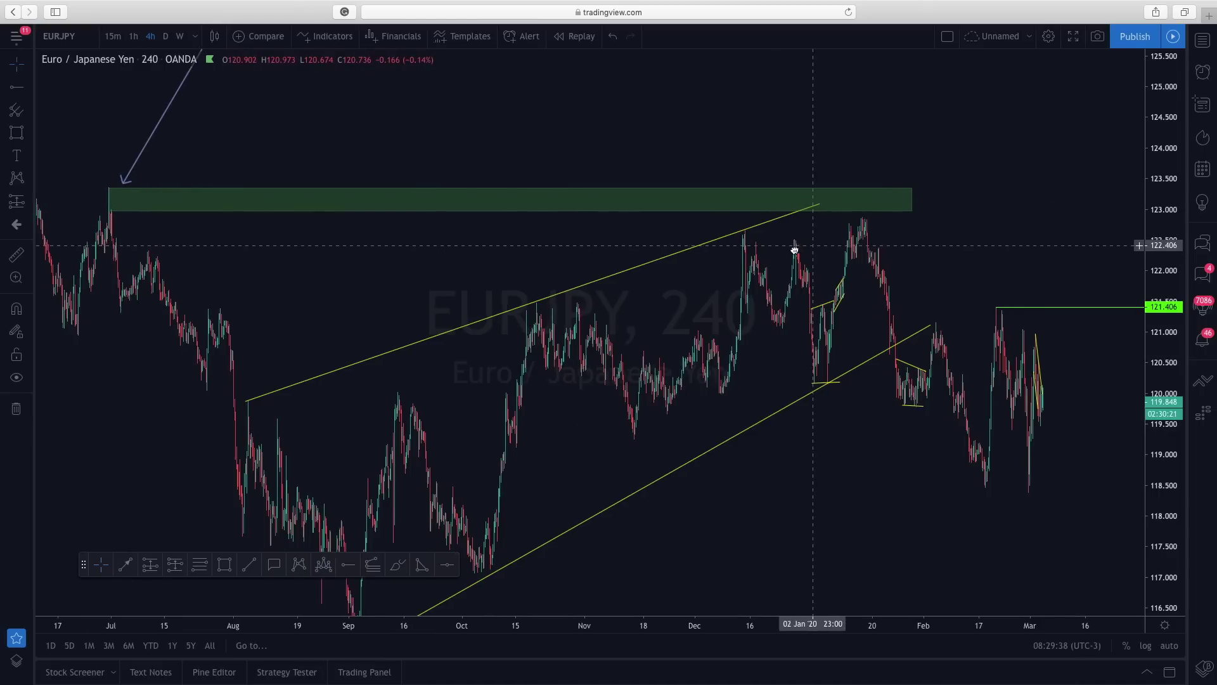
left_click_drag(793, 249, 760, 261)
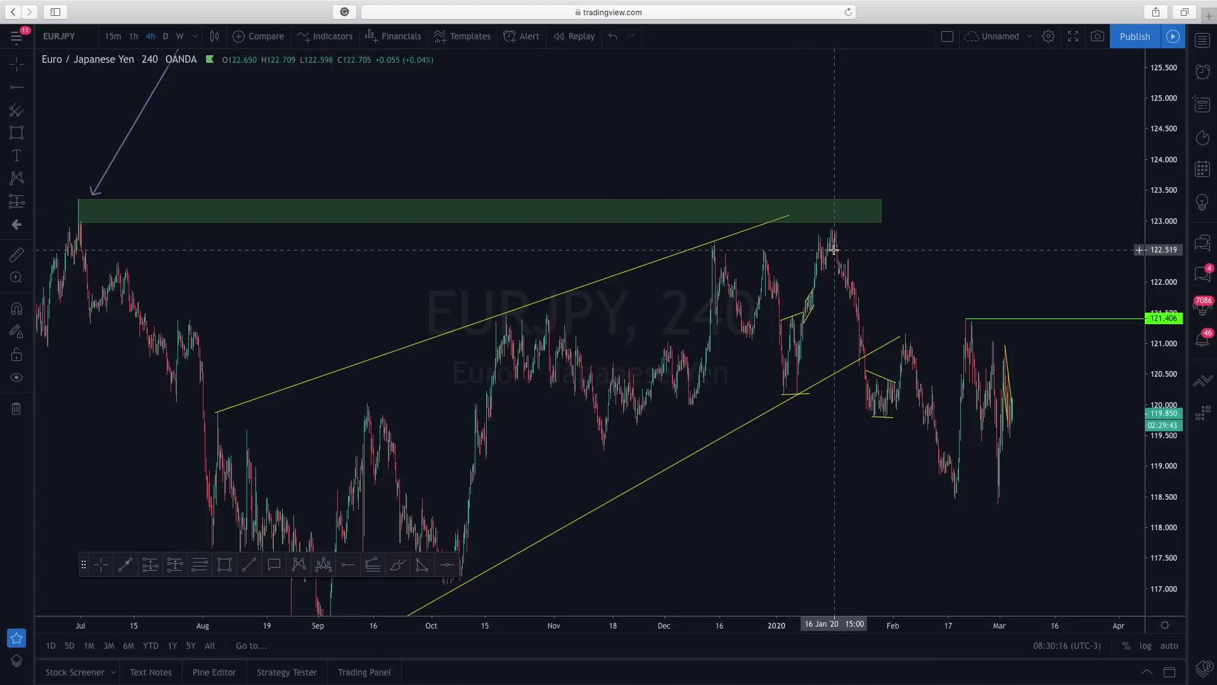
left_click(133, 36)
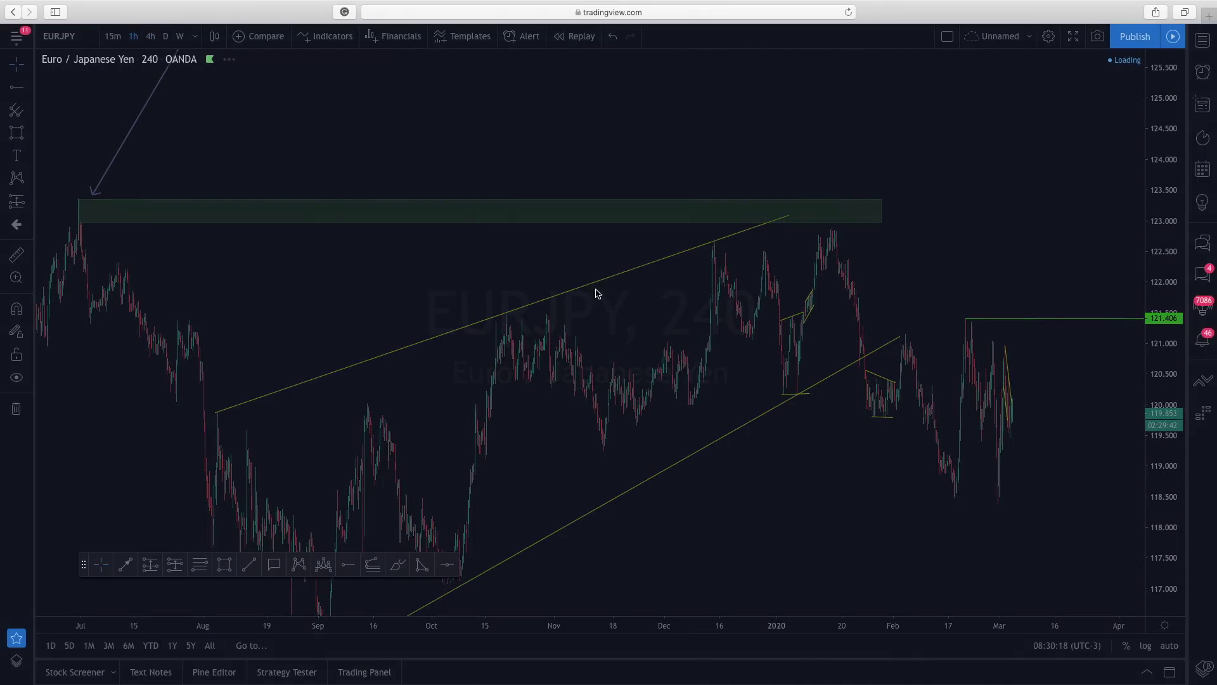
left_click_drag(738, 259, 873, 322)
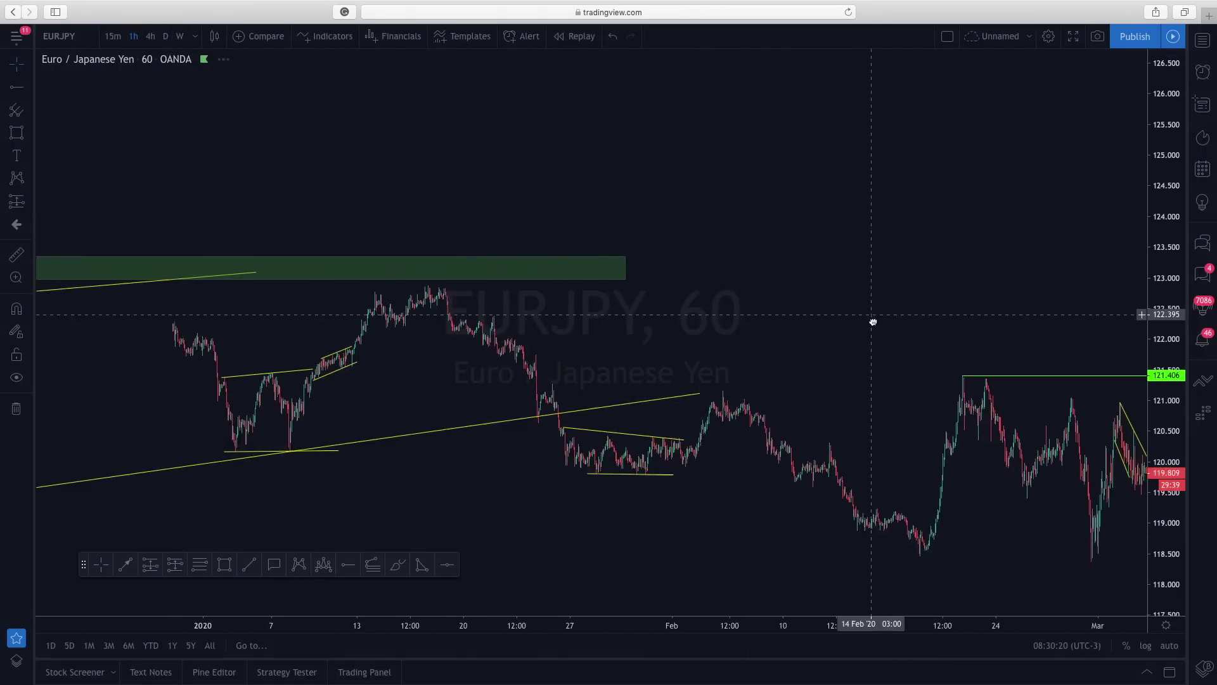
left_click_drag(1164, 495, 1141, 188)
left_click_drag(942, 163, 1051, 190)
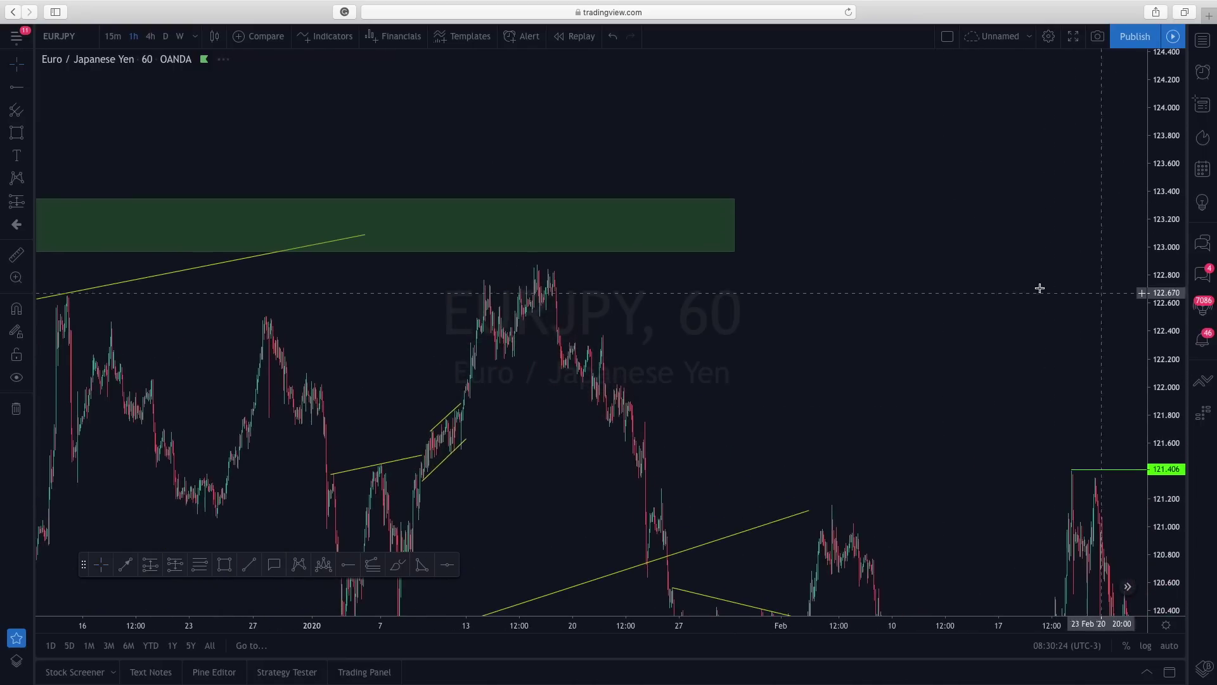
left_click_drag(877, 280, 983, 312)
left_click_drag(1165, 355, 1165, 257)
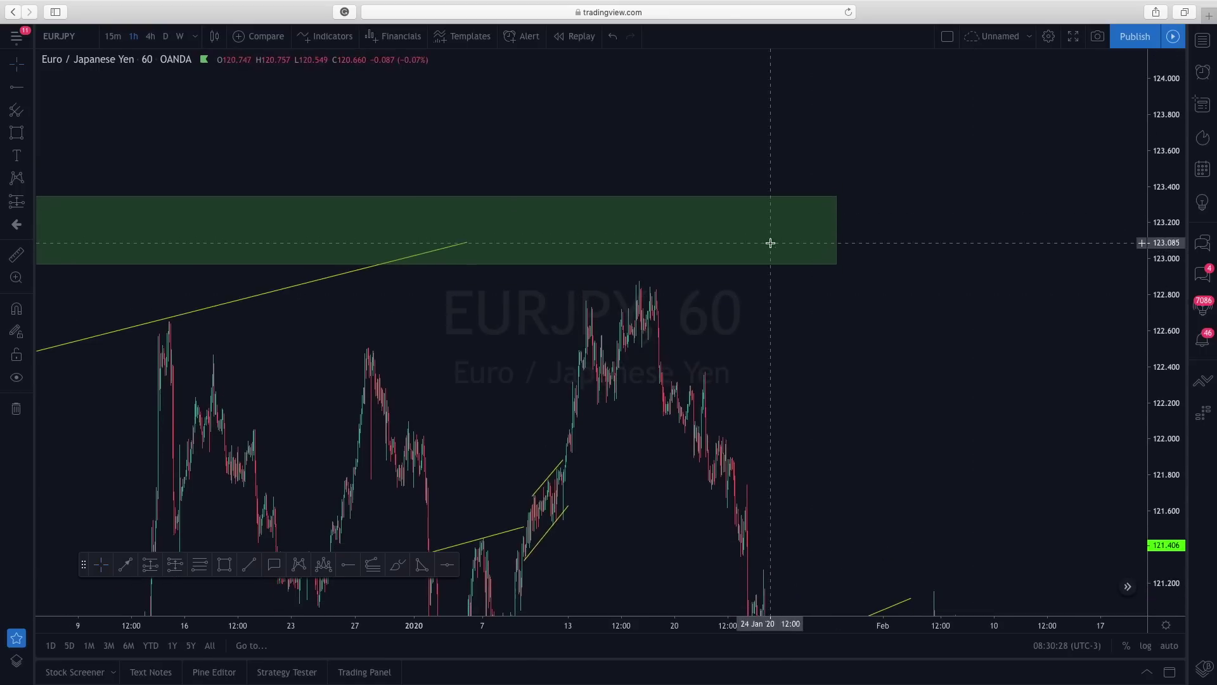
left_click_drag(703, 321, 719, 314)
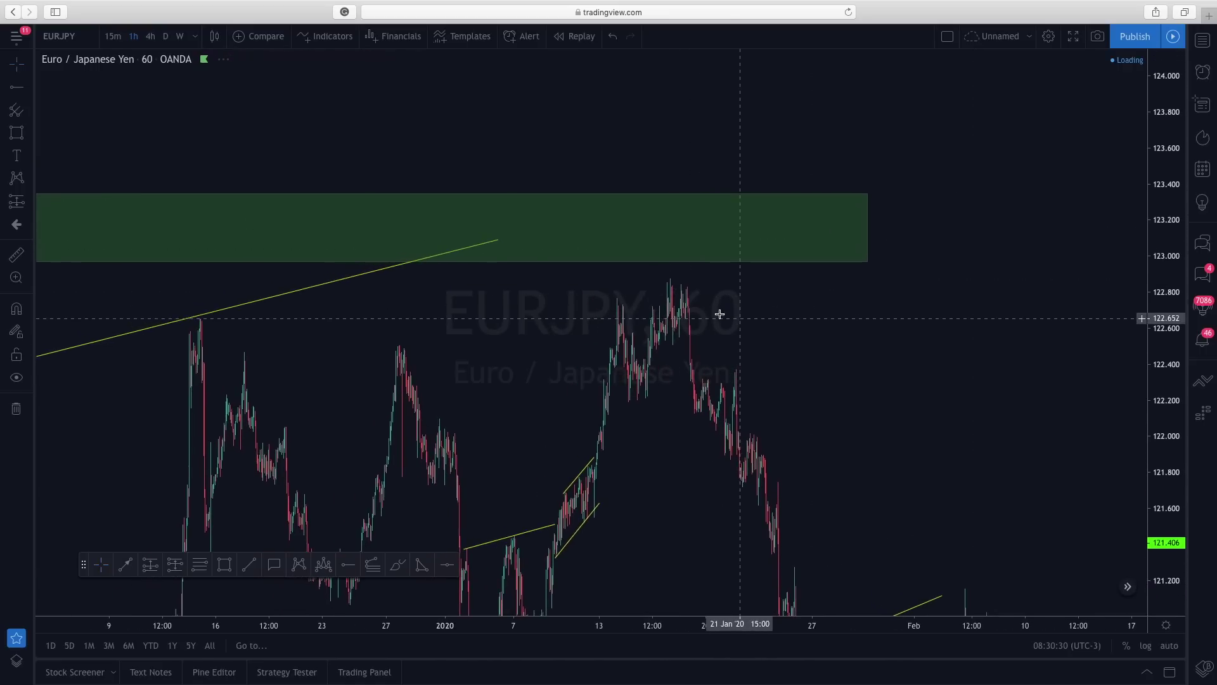
left_click_drag(668, 372, 693, 349)
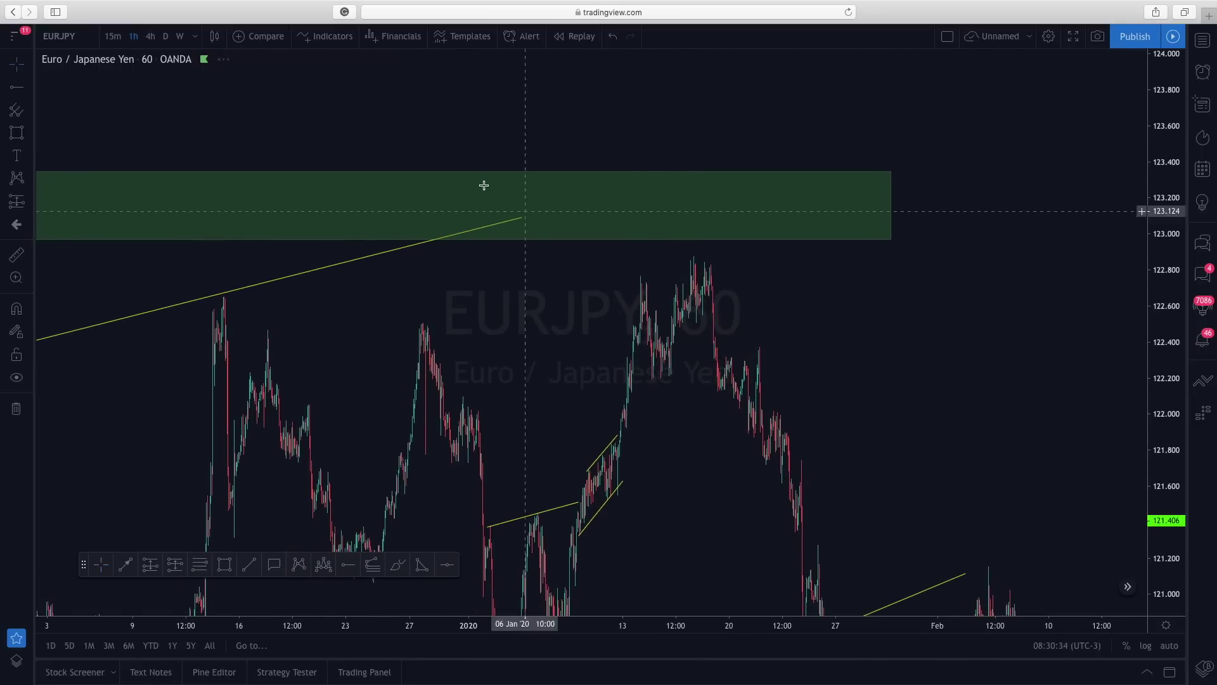
- Draw a rising yellow trend line beneath the mid-January 2020 lows, from about 122.18 on 15 January up to 122.71
left_click(256, 570)
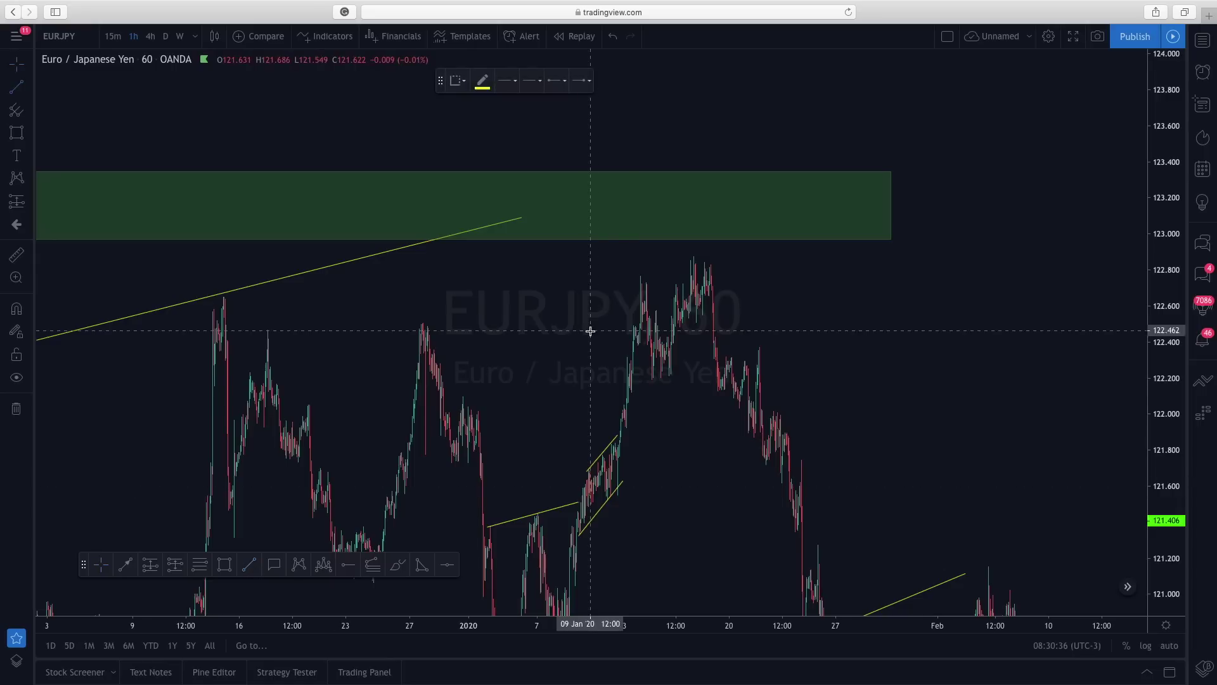
left_click(667, 380)
left_click(719, 286)
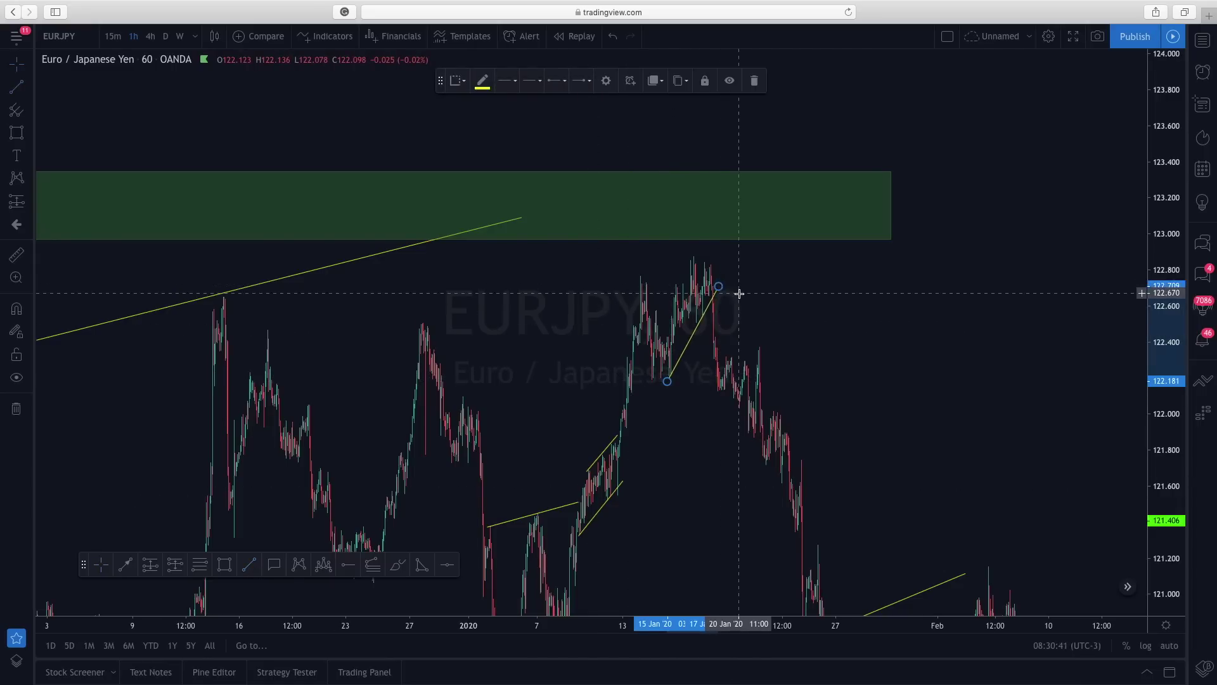
left_click(685, 355)
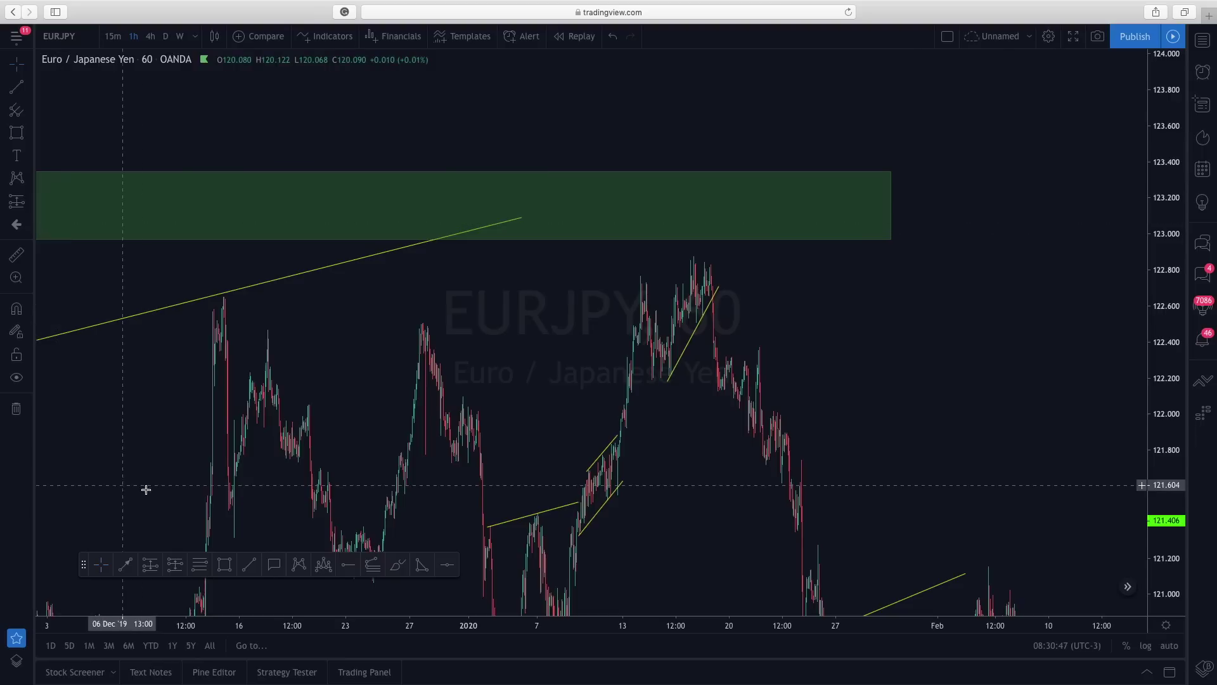
- Trace the January 2020 swing with two trend lines, from 122.79 down to 122.22 and from 122.21 up to 122.87
left_click(125, 566)
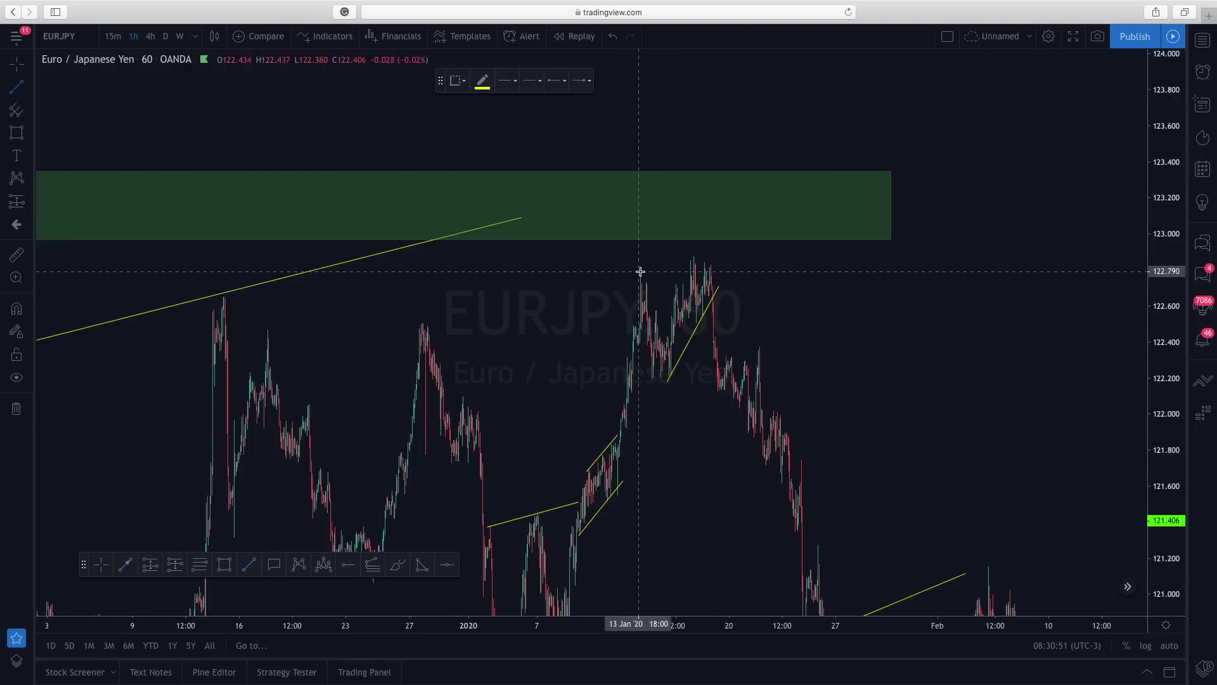
left_click(668, 374)
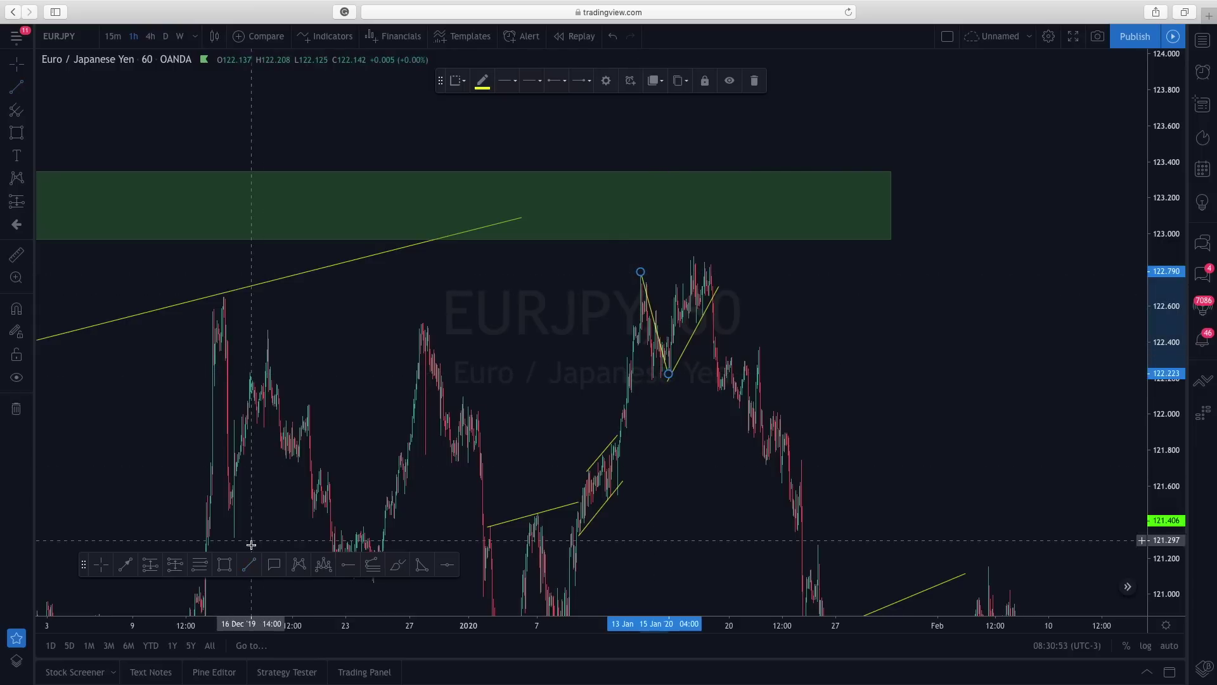
left_click(251, 575)
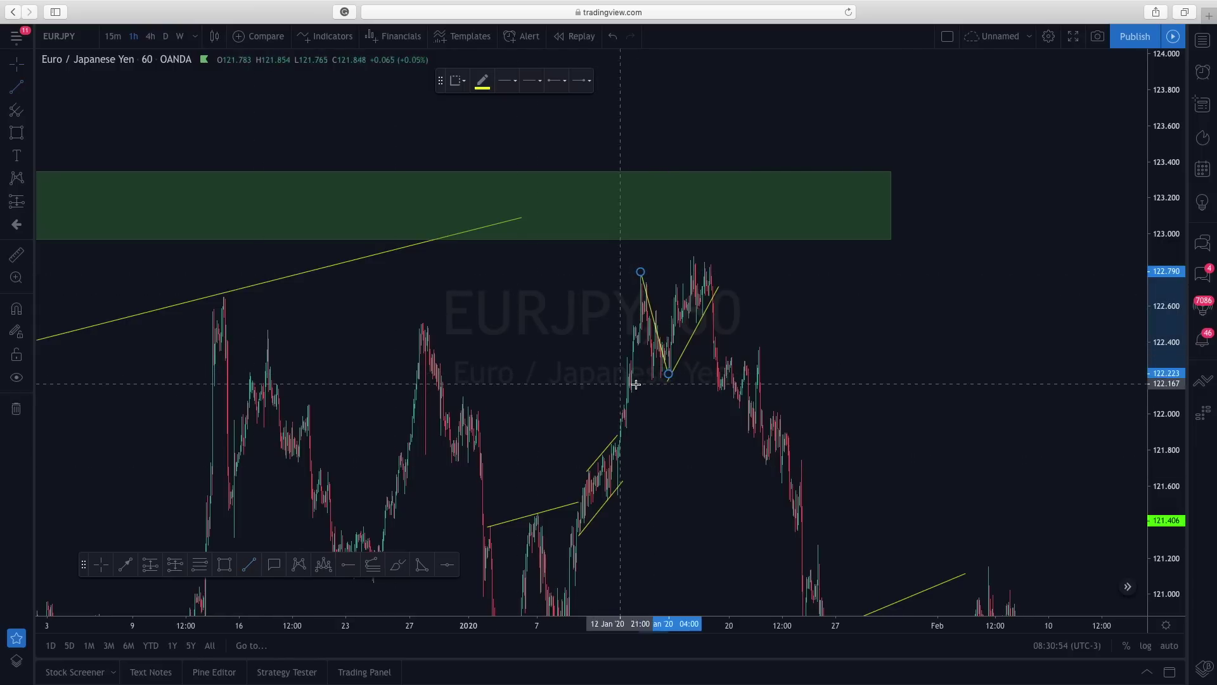
left_click(669, 375)
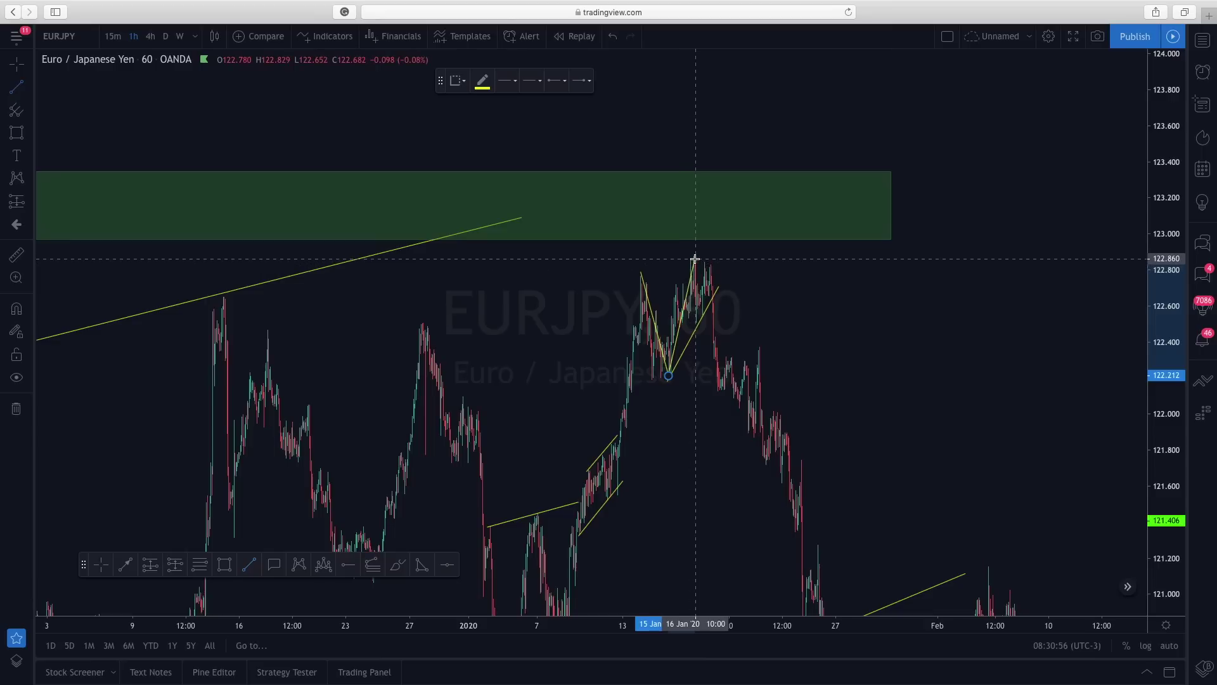
left_click(695, 257)
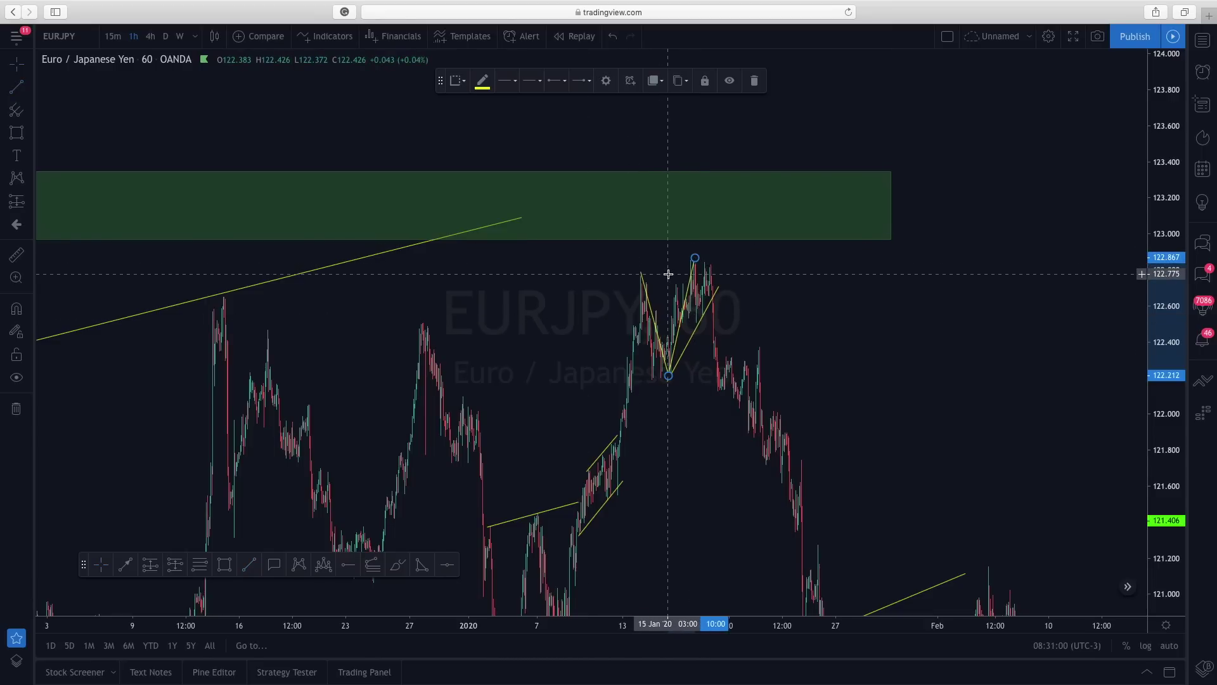
- Delete the two trend lines tracing the January 2020 swing down and back up
key("Delete")
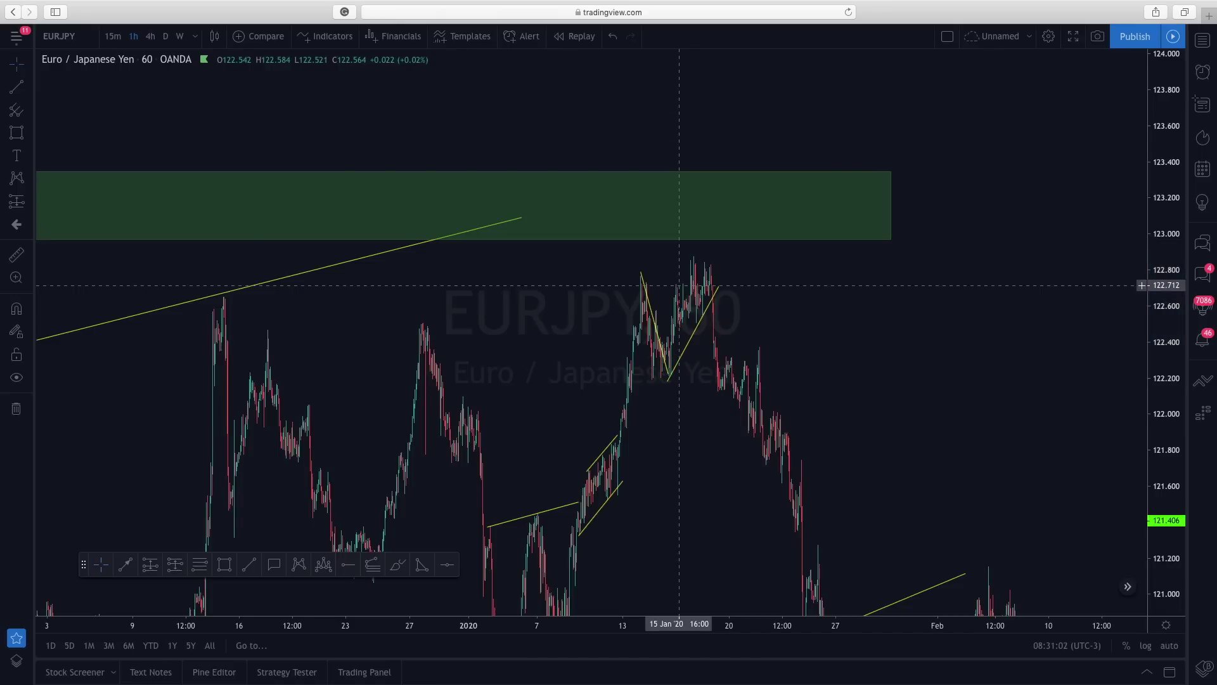
left_click(650, 304)
key("Delete")
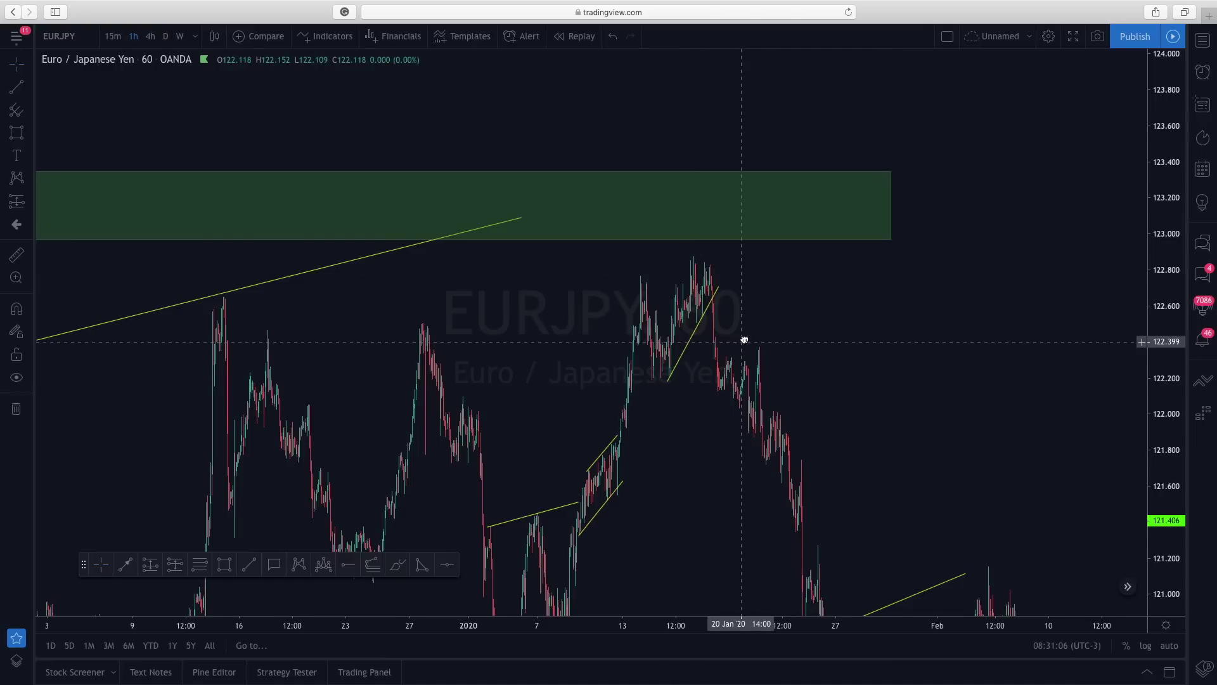
- Draw a rising yellow trend line above the January 2020 peaks, from about 122.73 on 13 January to about 122.94 near 20 January
left_click_drag(741, 340, 769, 321)
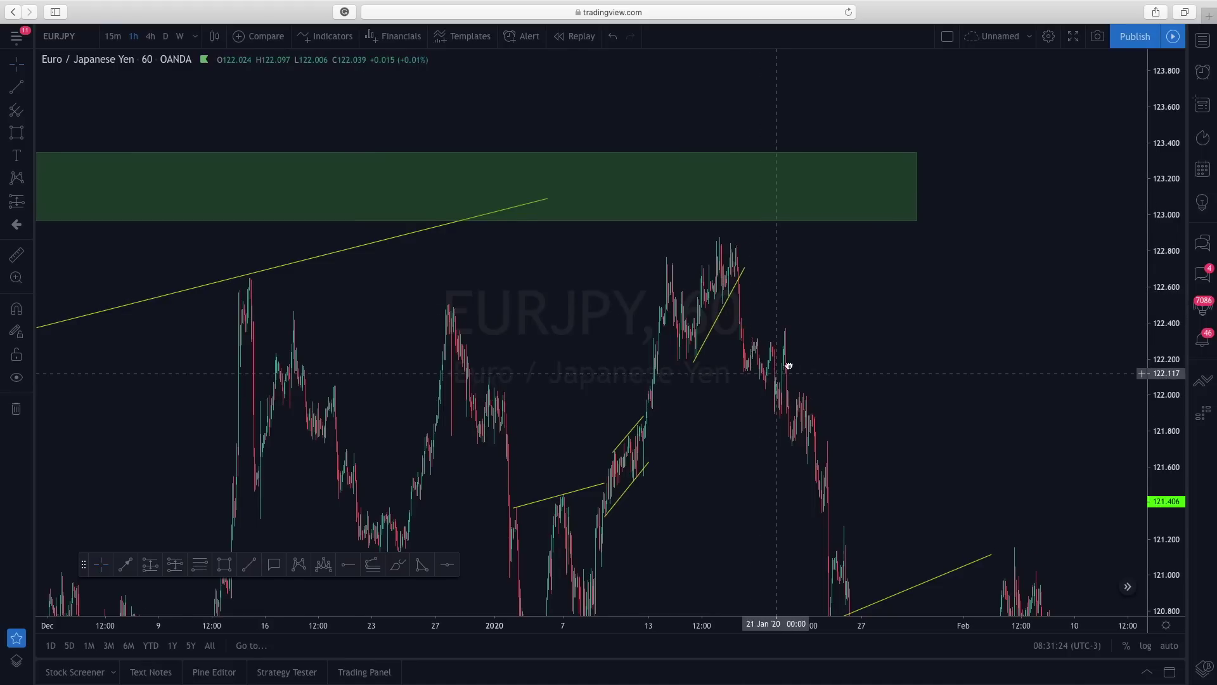
left_click_drag(778, 372, 815, 350)
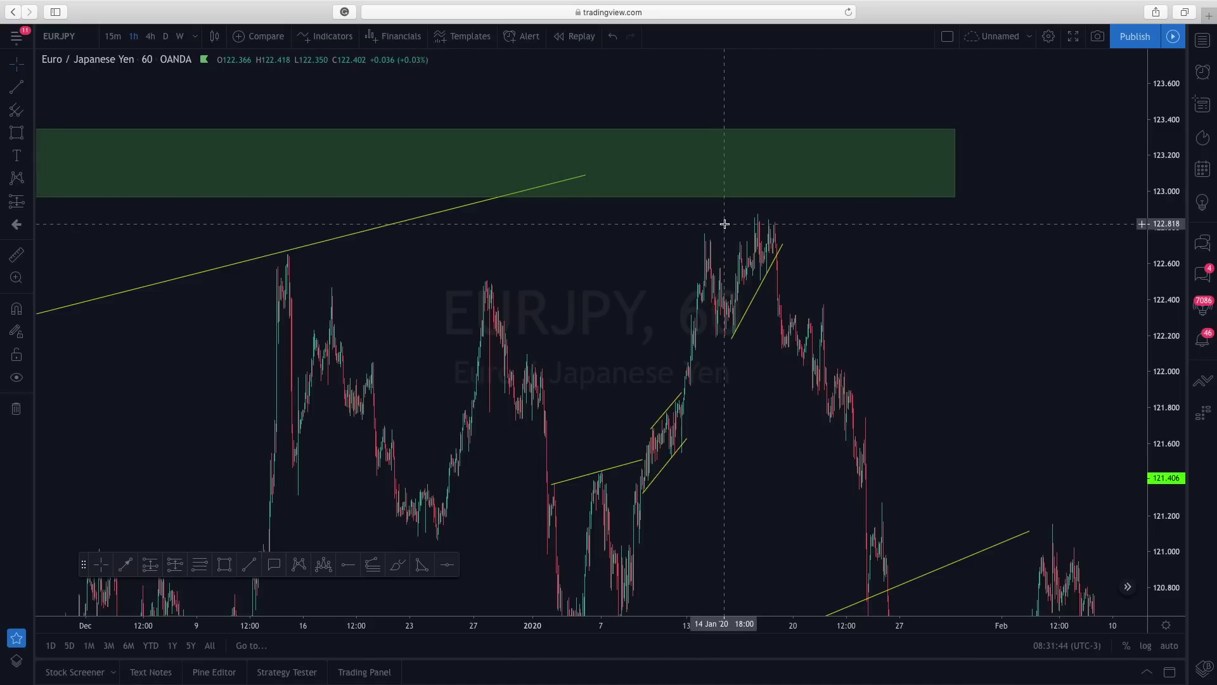
left_click_drag(807, 286, 802, 278)
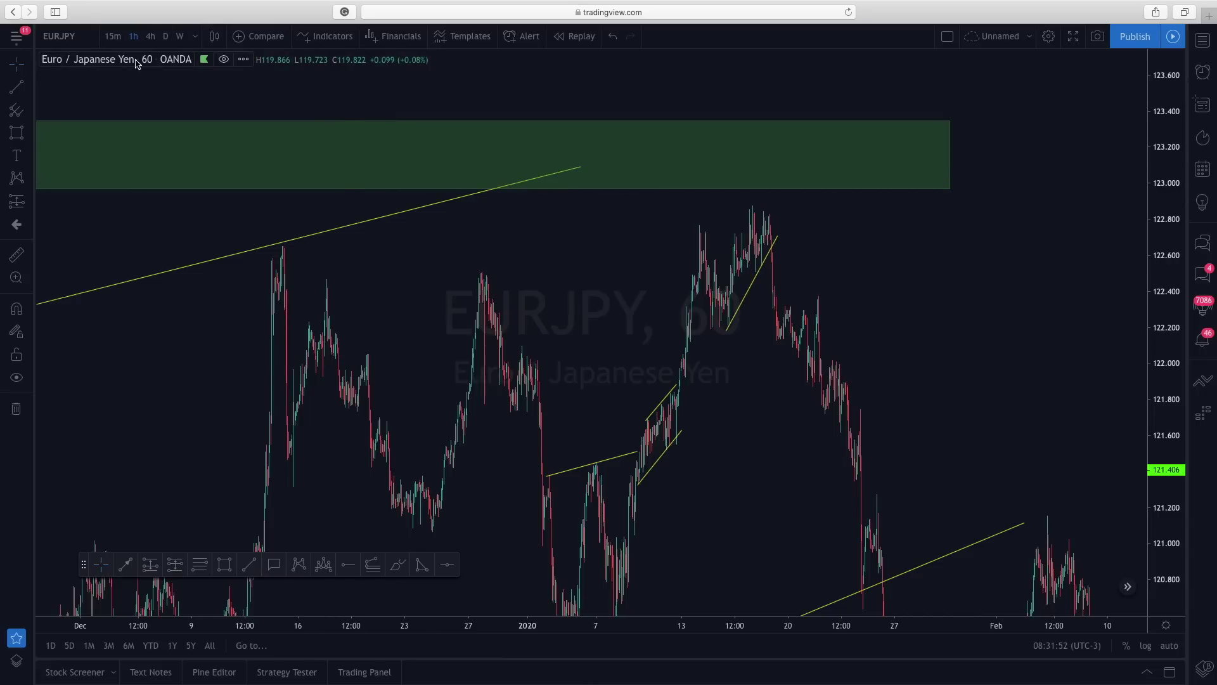
left_click(16, 85)
left_click(681, 231)
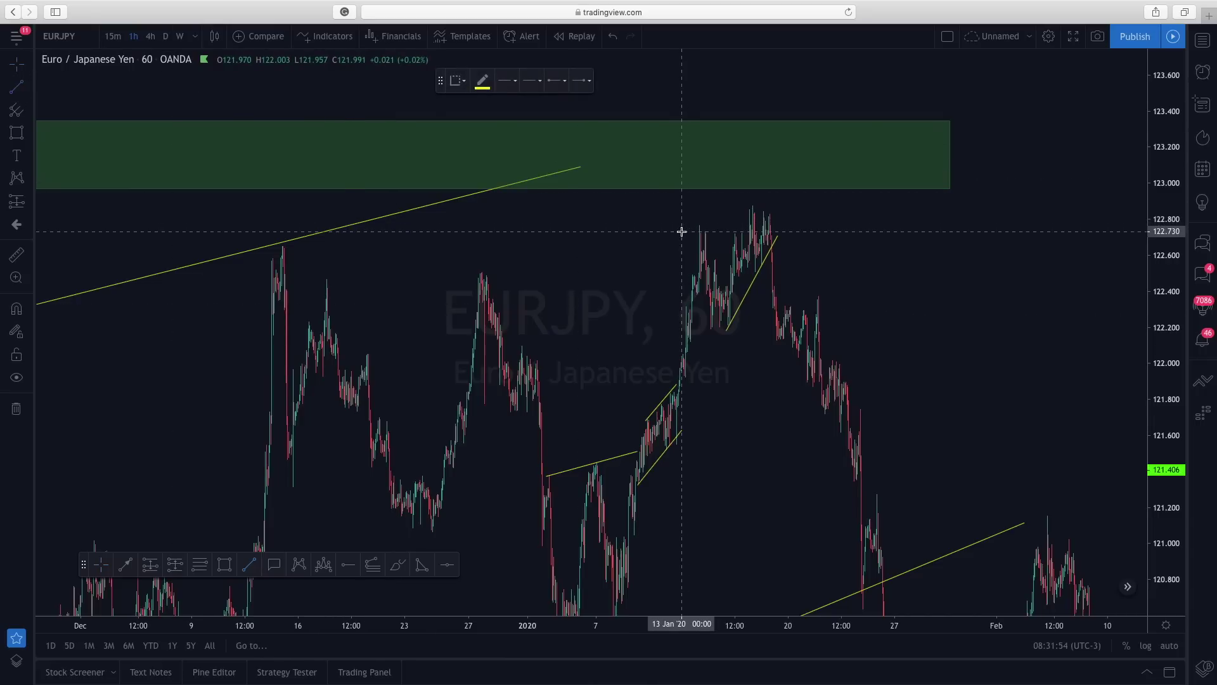
left_click(784, 194)
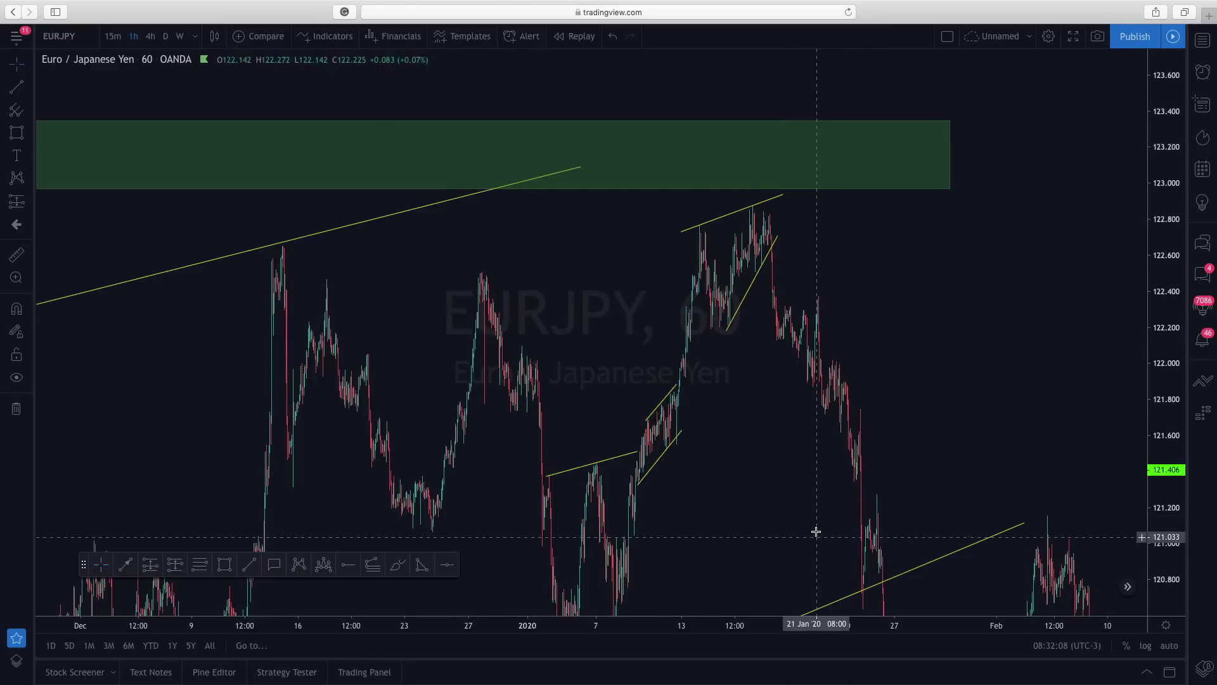
- Shorten the rising trend line above the January 2020 peaks so it ends at about 122.90 on 17 January
left_click_drag(815, 531, 800, 468)
left_click_drag(787, 427, 783, 509)
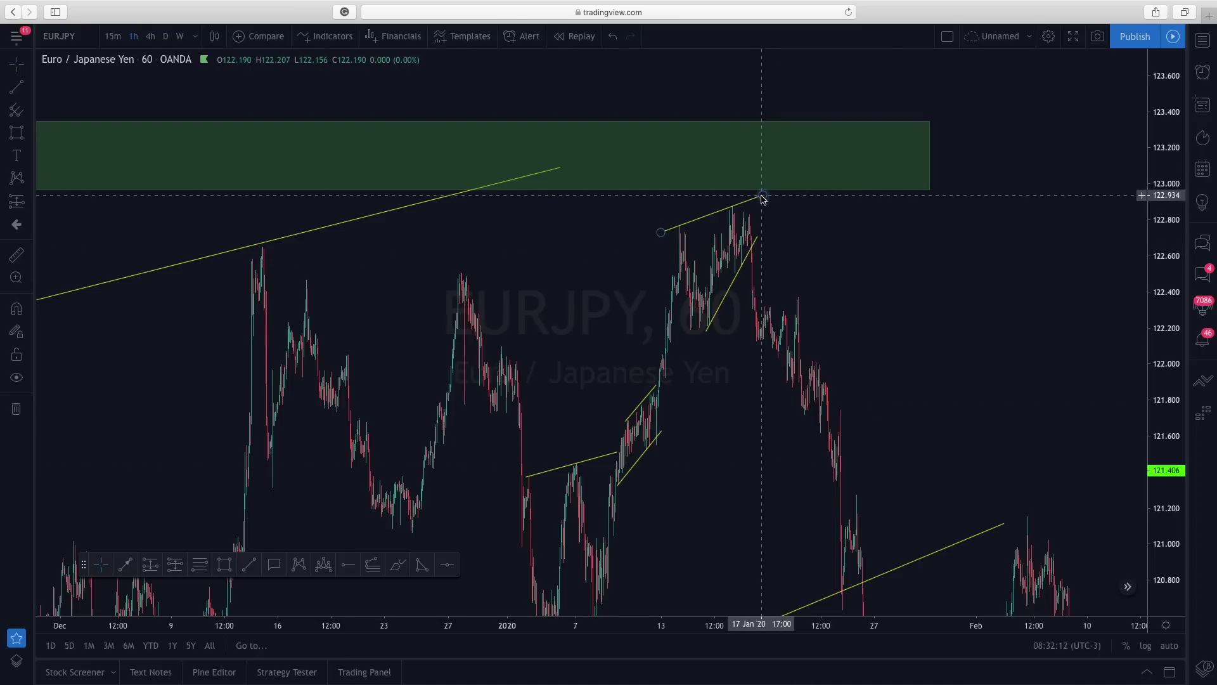
left_click_drag(762, 197, 754, 196)
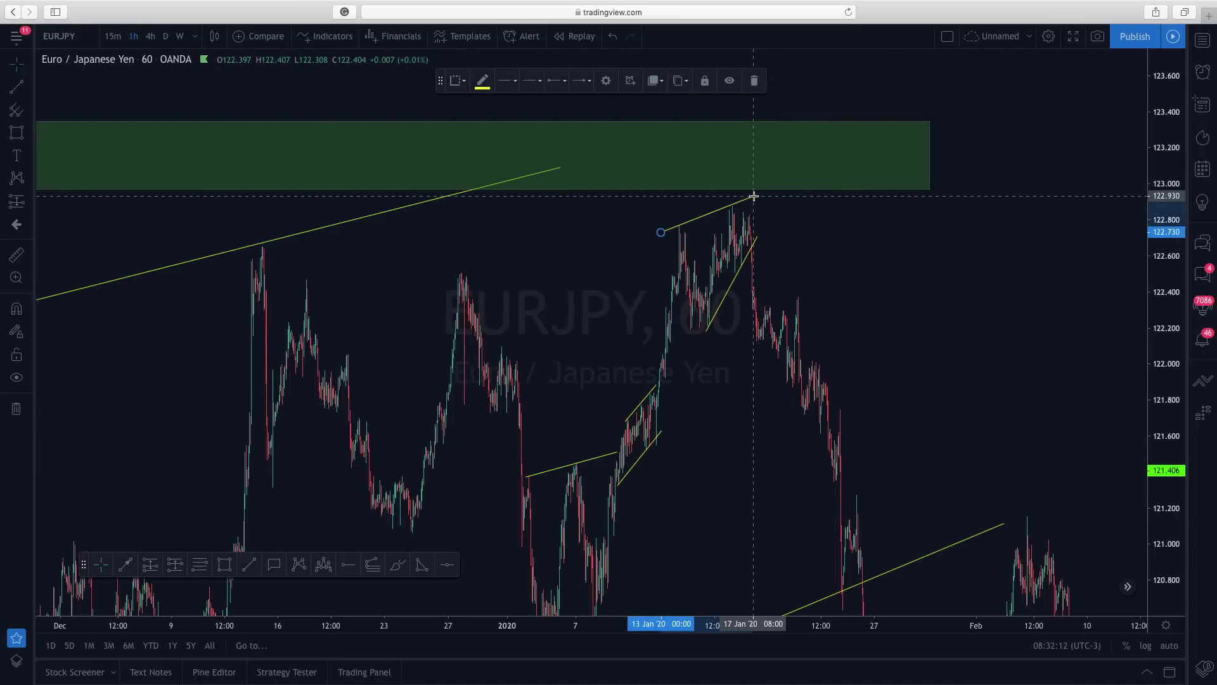
left_click(778, 244)
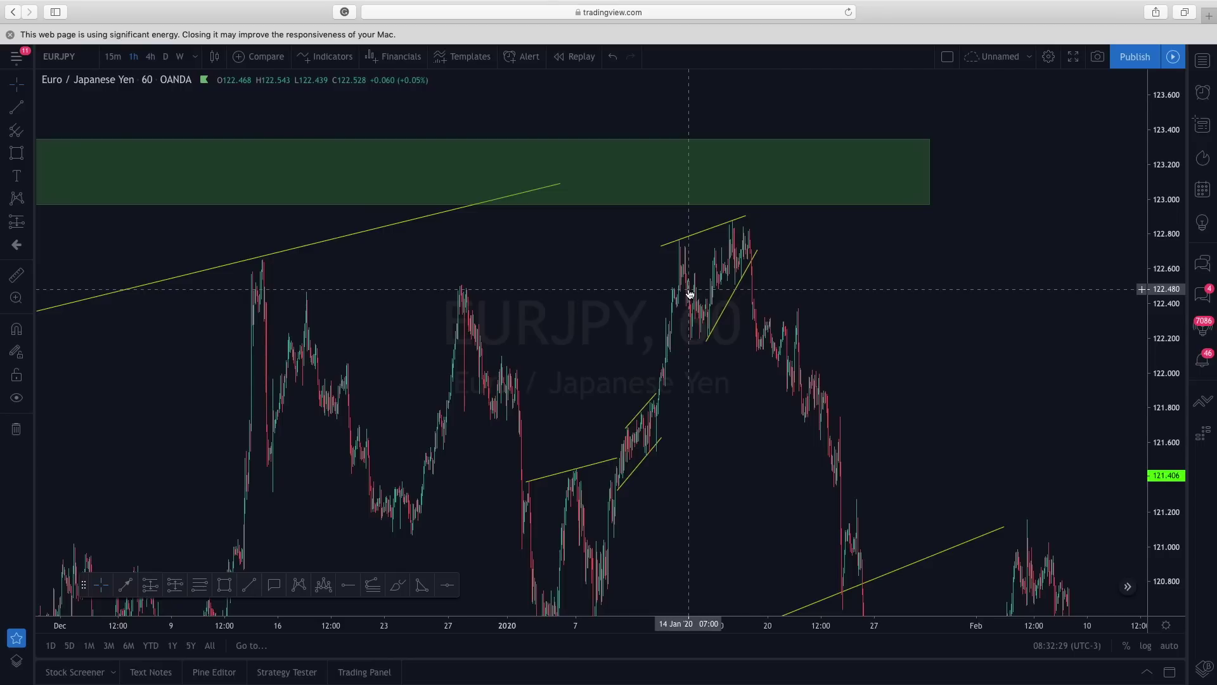
left_click(11, 36)
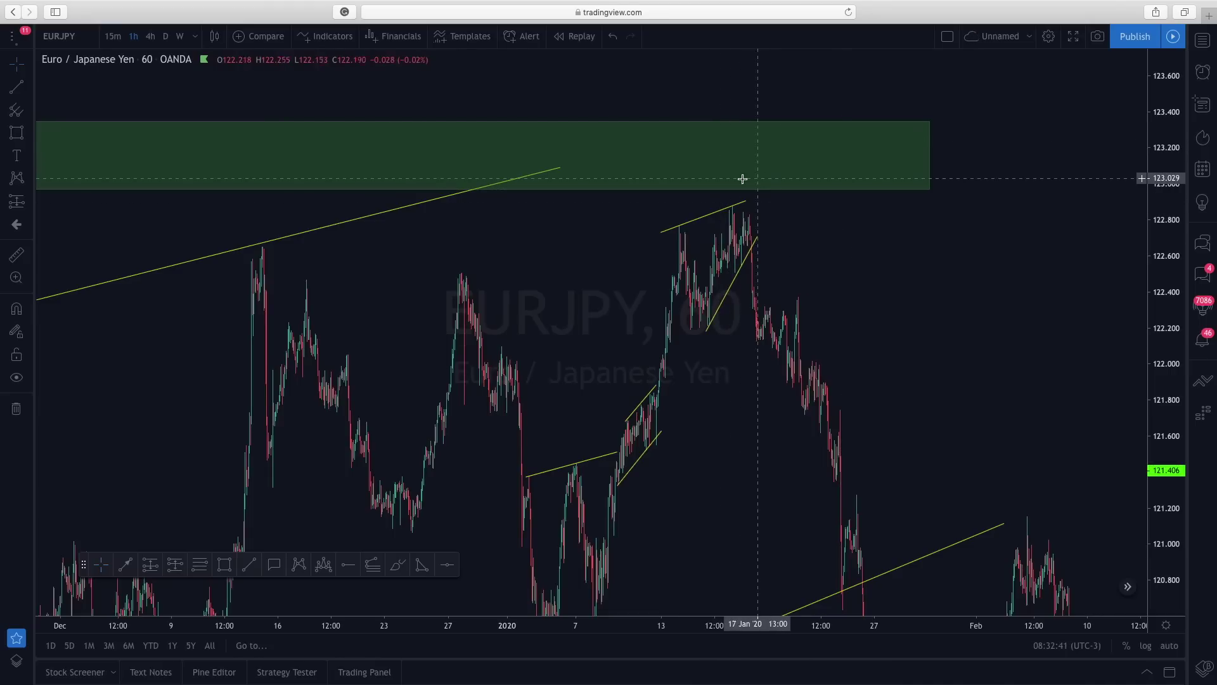
- Switch the chart to NAS100USD from the Top 6 watchlist
left_click(1204, 41)
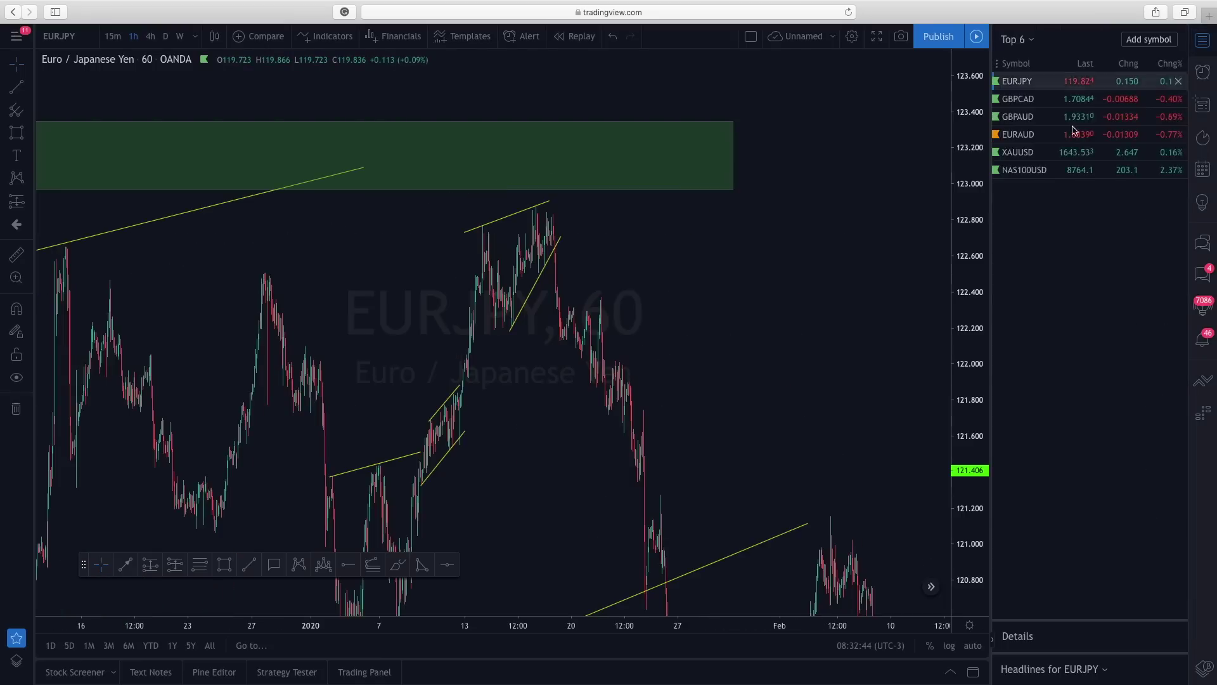
left_click(1055, 171)
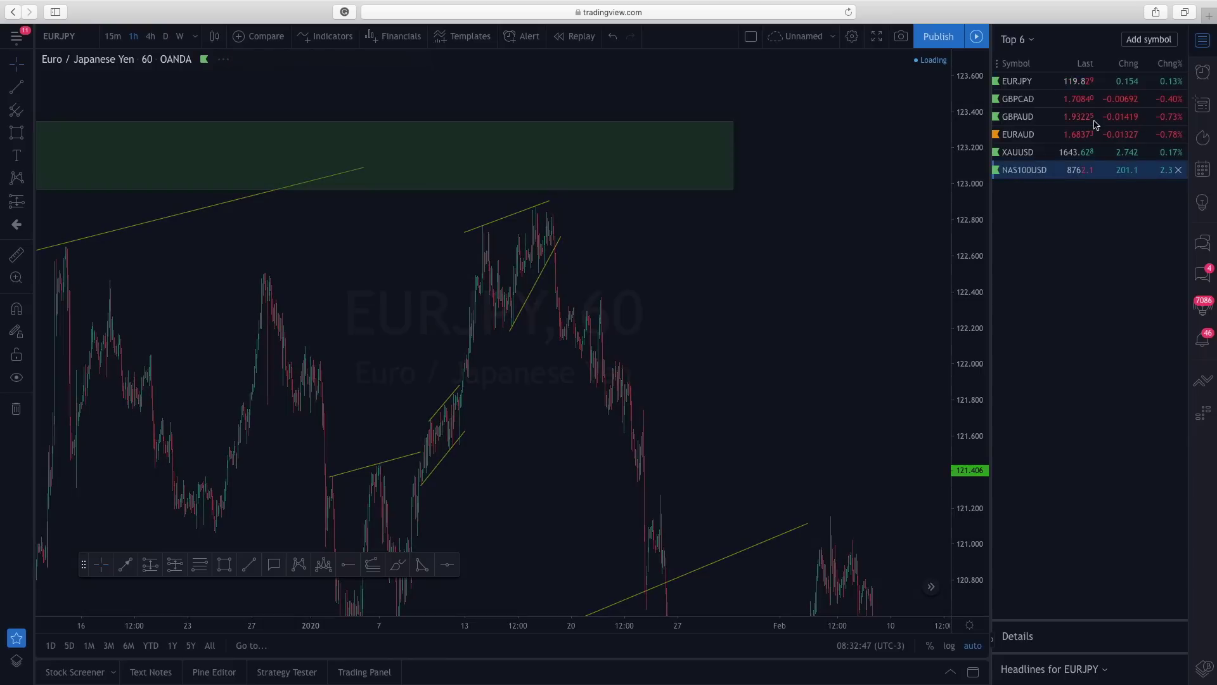
left_click(1208, 44)
- Examine the February to March 2020 sell-off and the marked structures on the NAS100USD 1-hour chart
left_click_drag(863, 131, 416, 152)
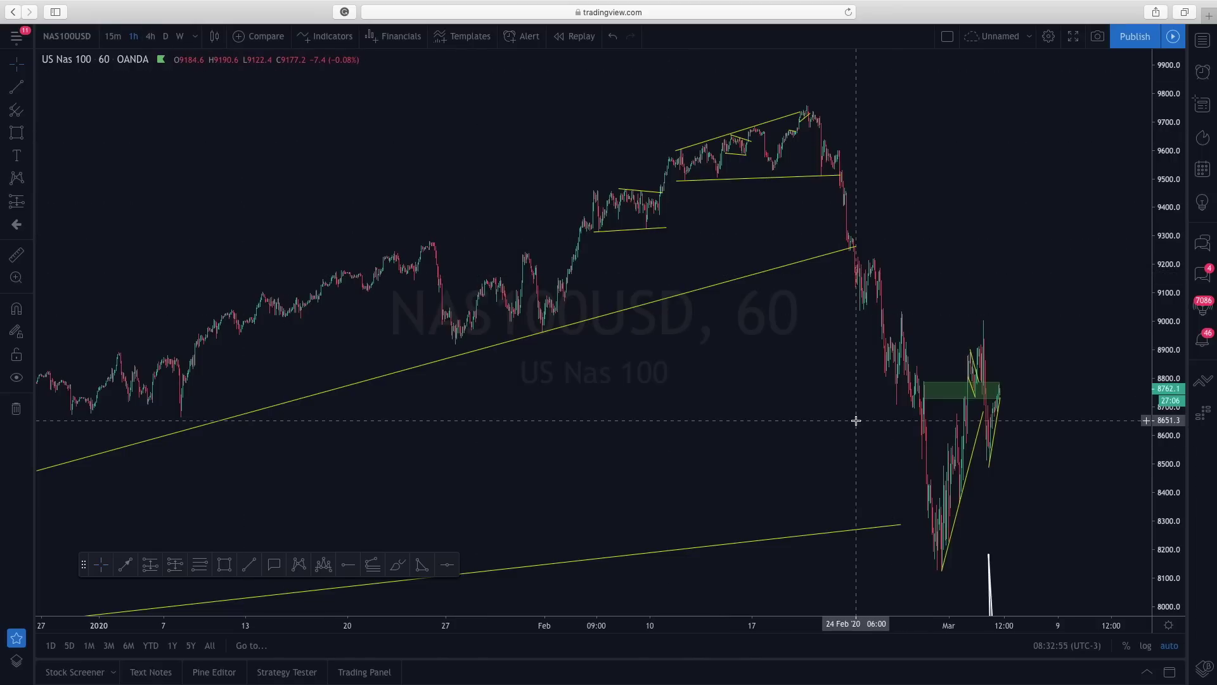
left_click_drag(902, 278, 810, 277)
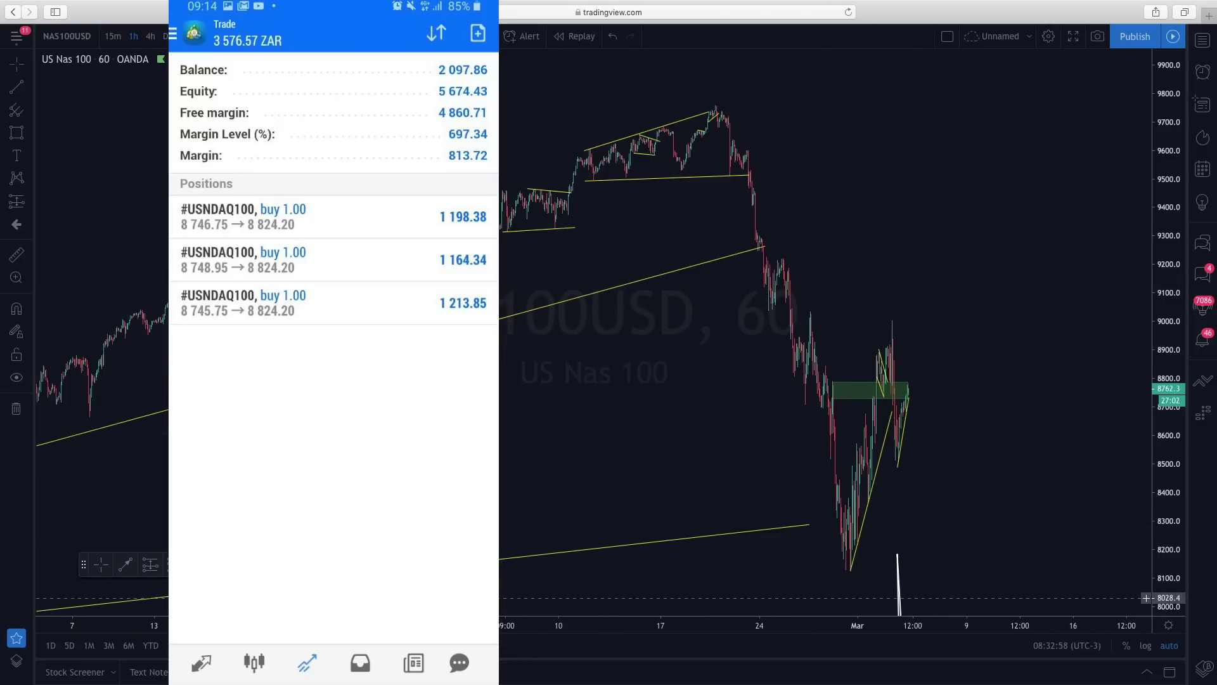
left_click(578, 586)
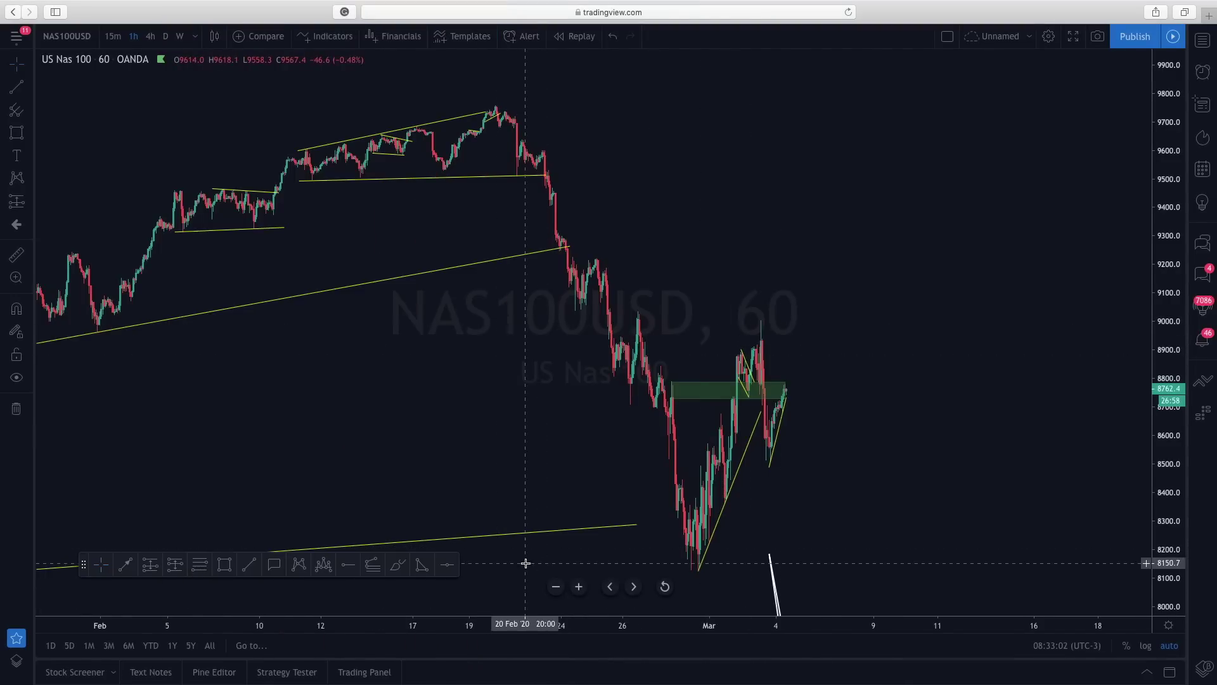
left_click_drag(533, 339, 465, 341)
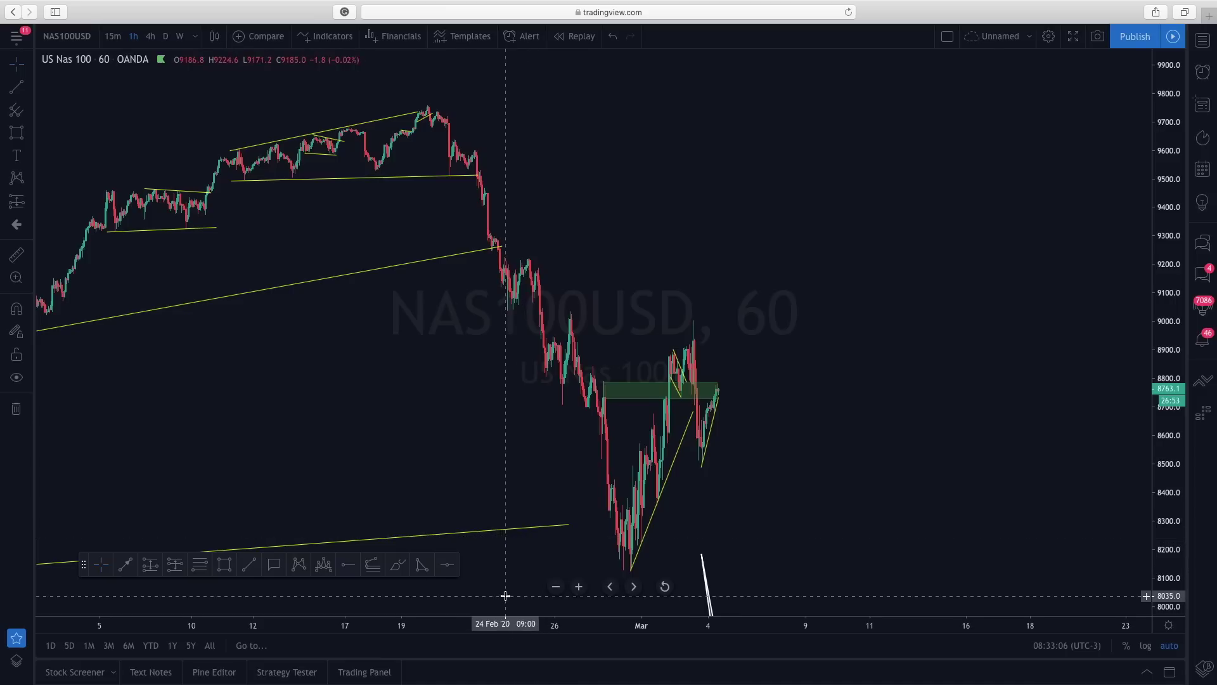
left_click(556, 587)
left_click_drag(591, 452, 430, 465)
left_click_drag(763, 429, 780, 440)
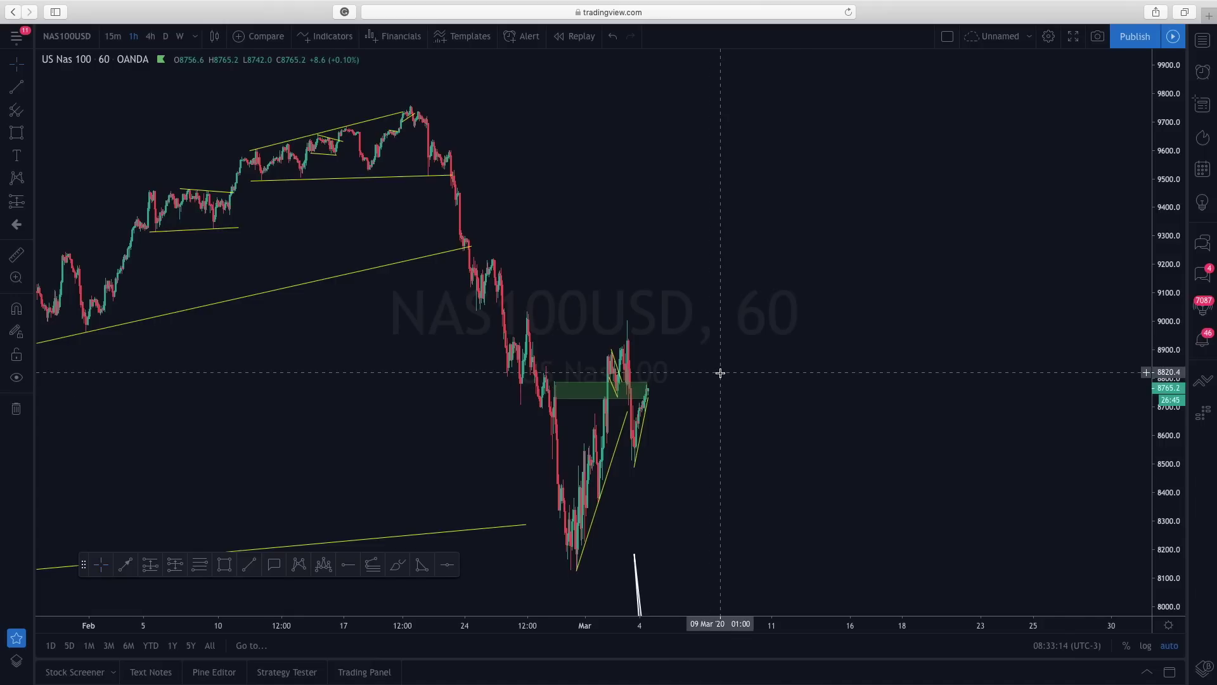
left_click_drag(611, 275, 616, 275)
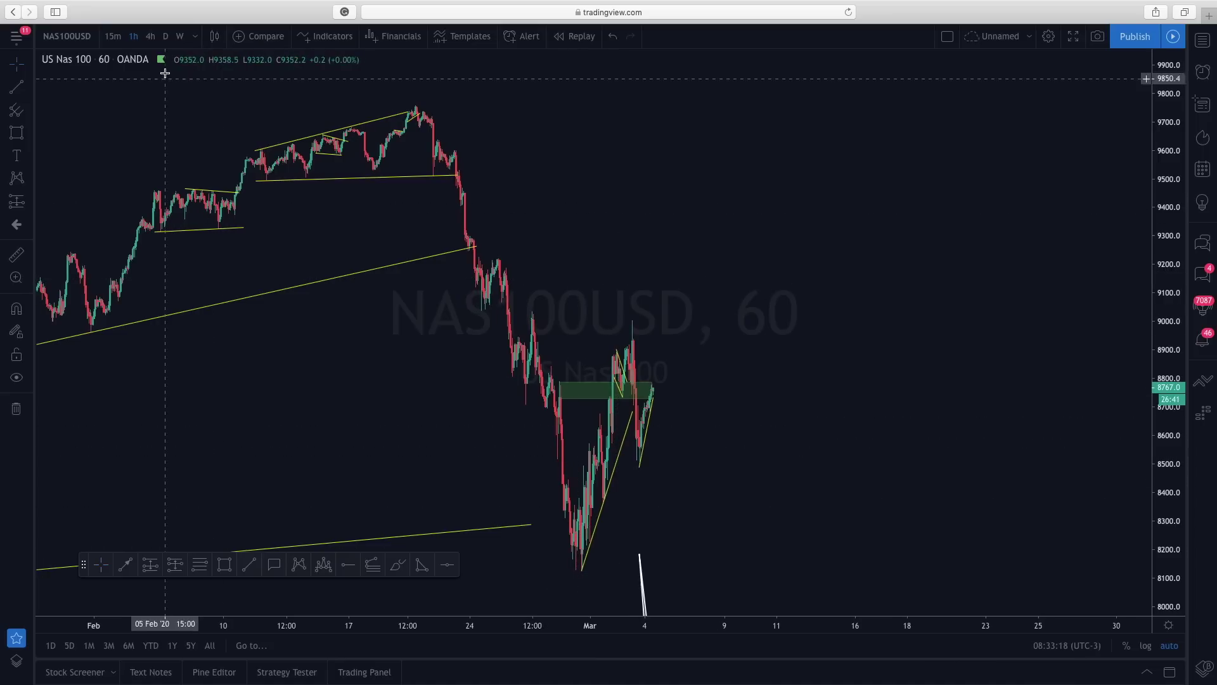
- Switch NAS100USD to the daily timeframe and examine the long rising trend line with its Third Touch callout
left_click(167, 40)
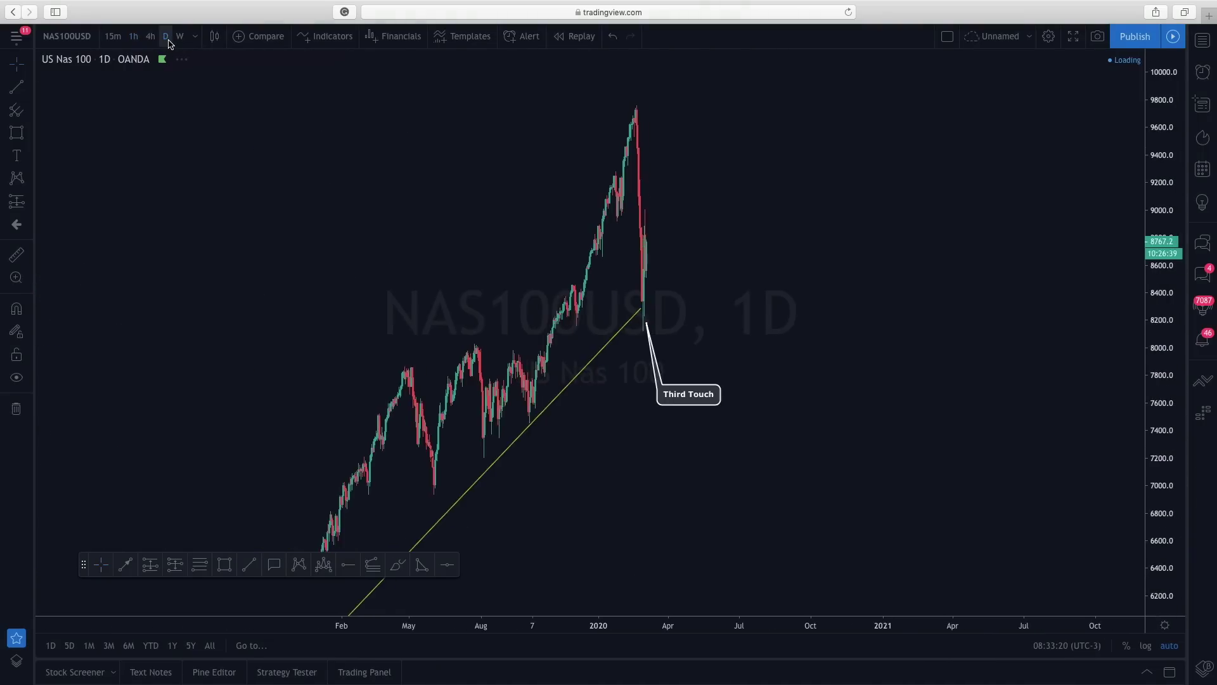
left_click_drag(558, 225, 619, 218)
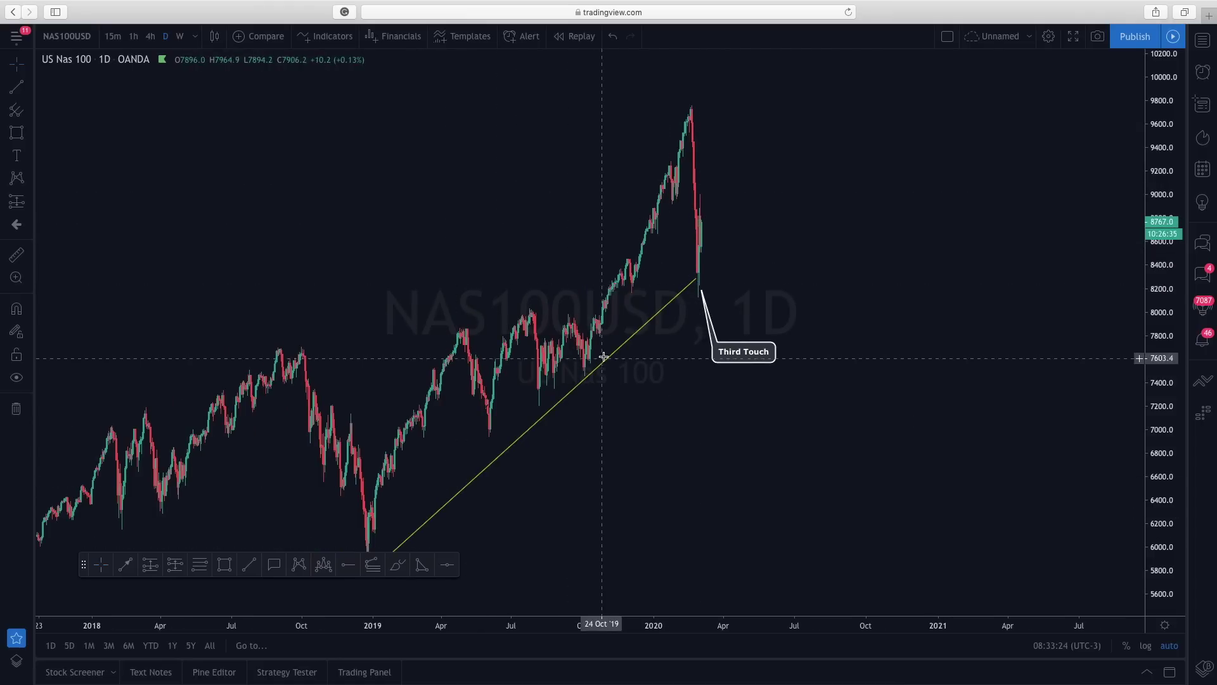
left_click_drag(735, 253, 709, 326)
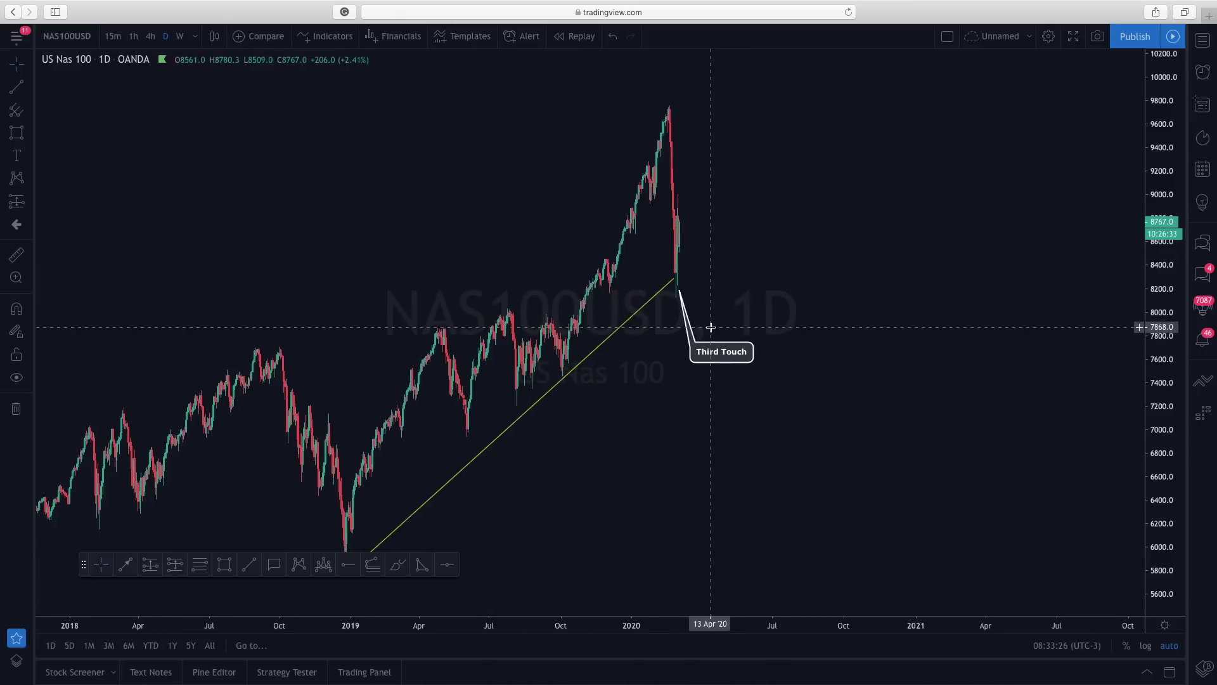
left_click_drag(1041, 150, 1074, 189)
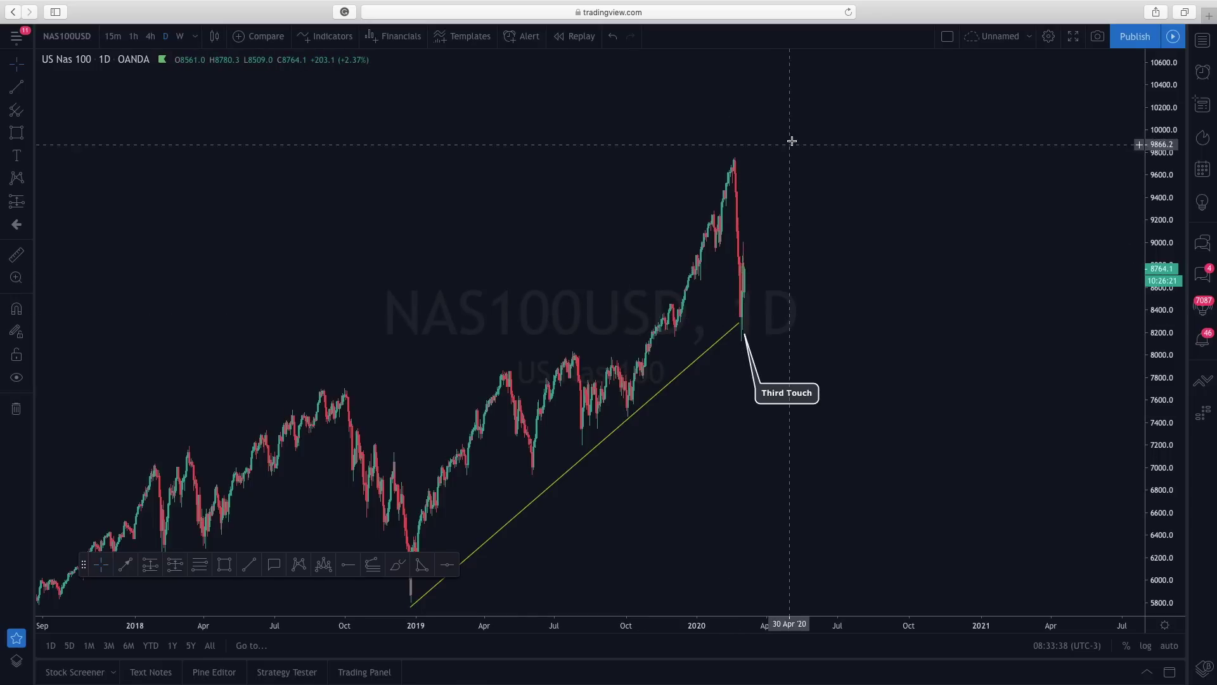
- Step NAS100USD down through the 4-hour and 1-hour timeframes to the 15-minute chart, around the green zone
left_click(152, 38)
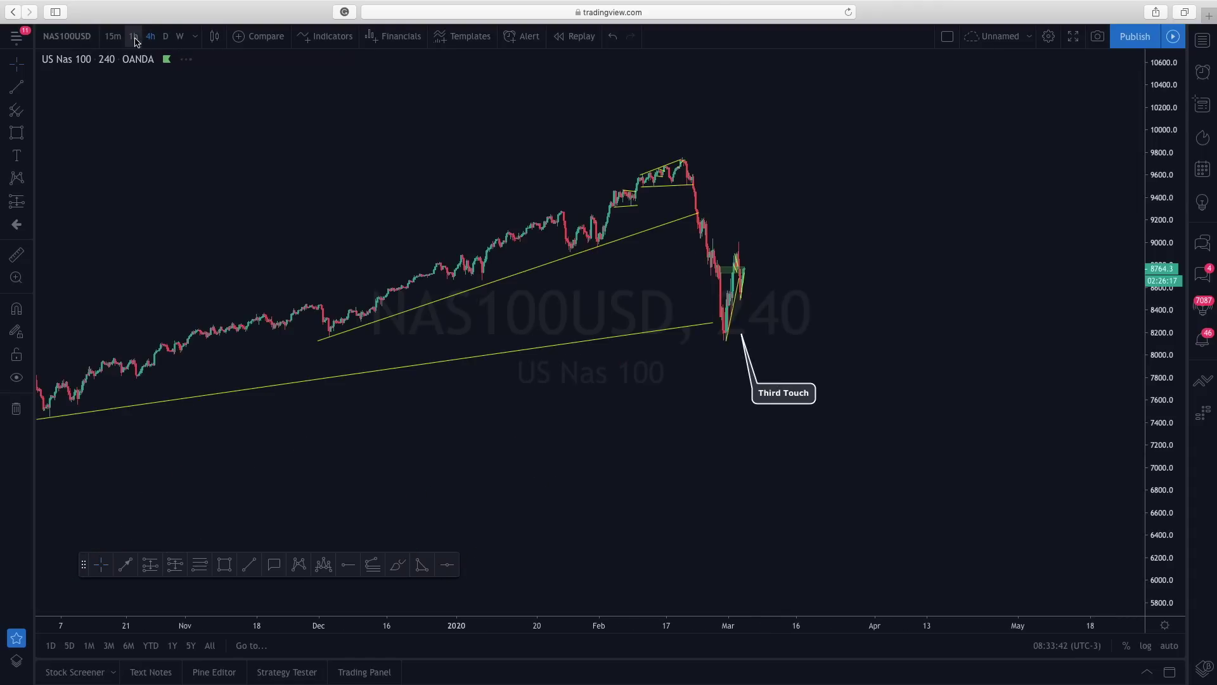
left_click(134, 37)
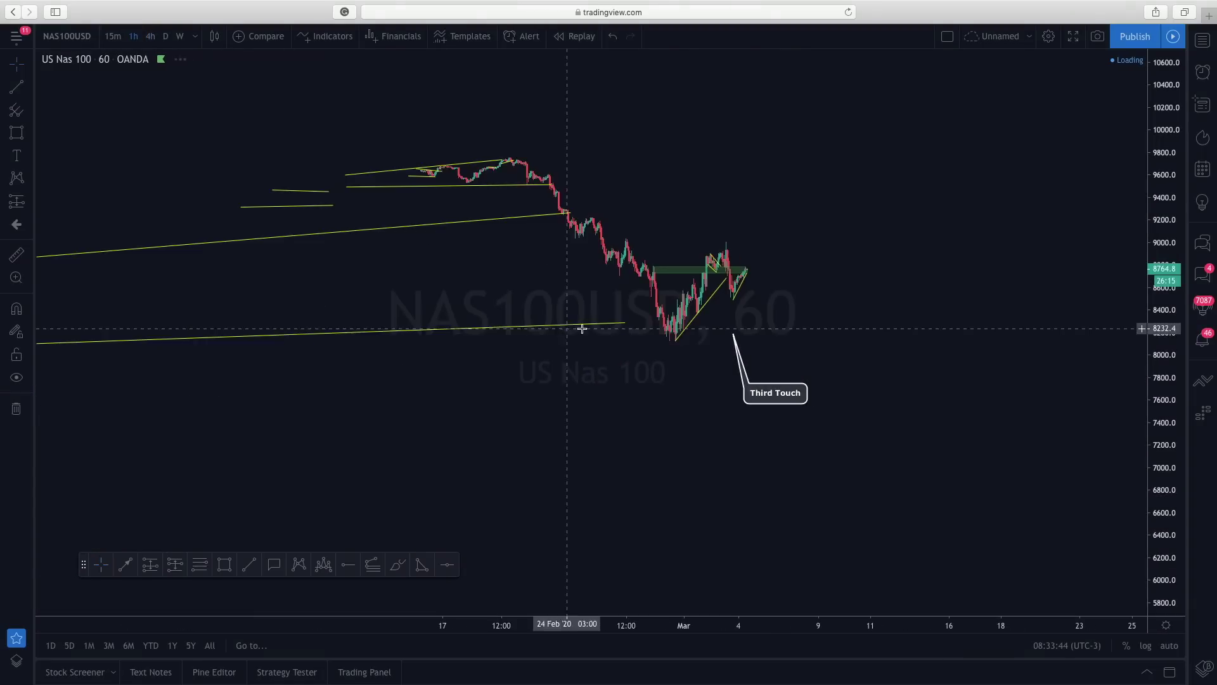
left_click(114, 37)
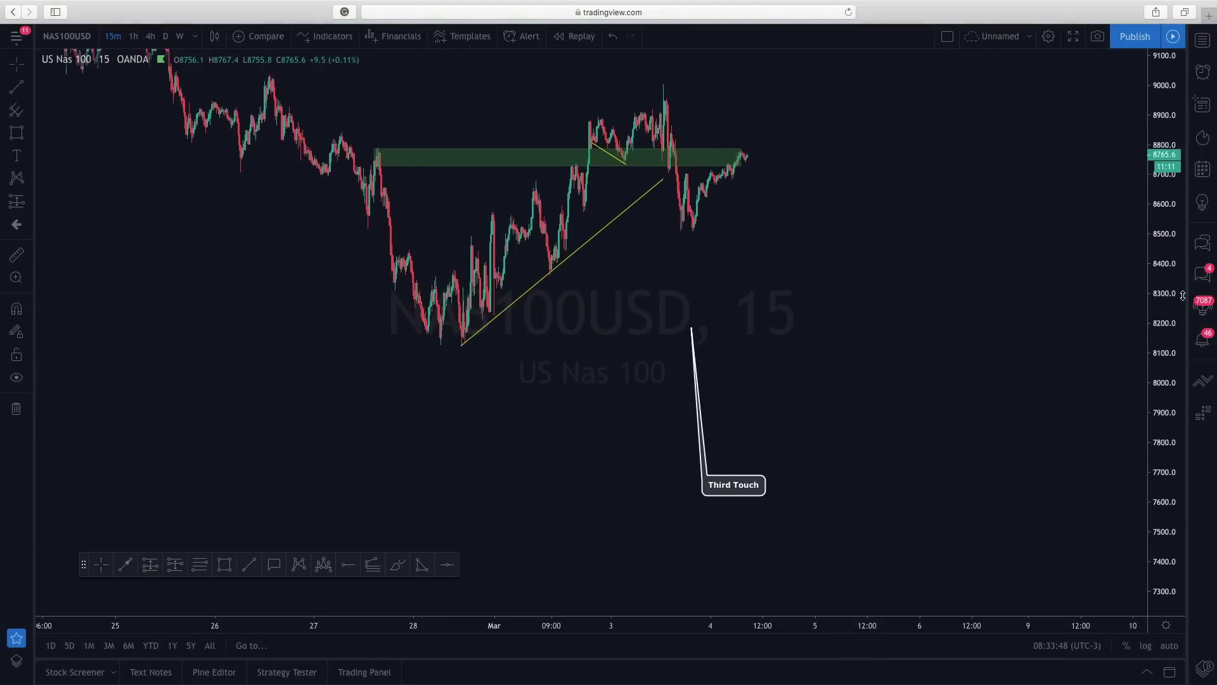
left_click_drag(954, 215, 1021, 402)
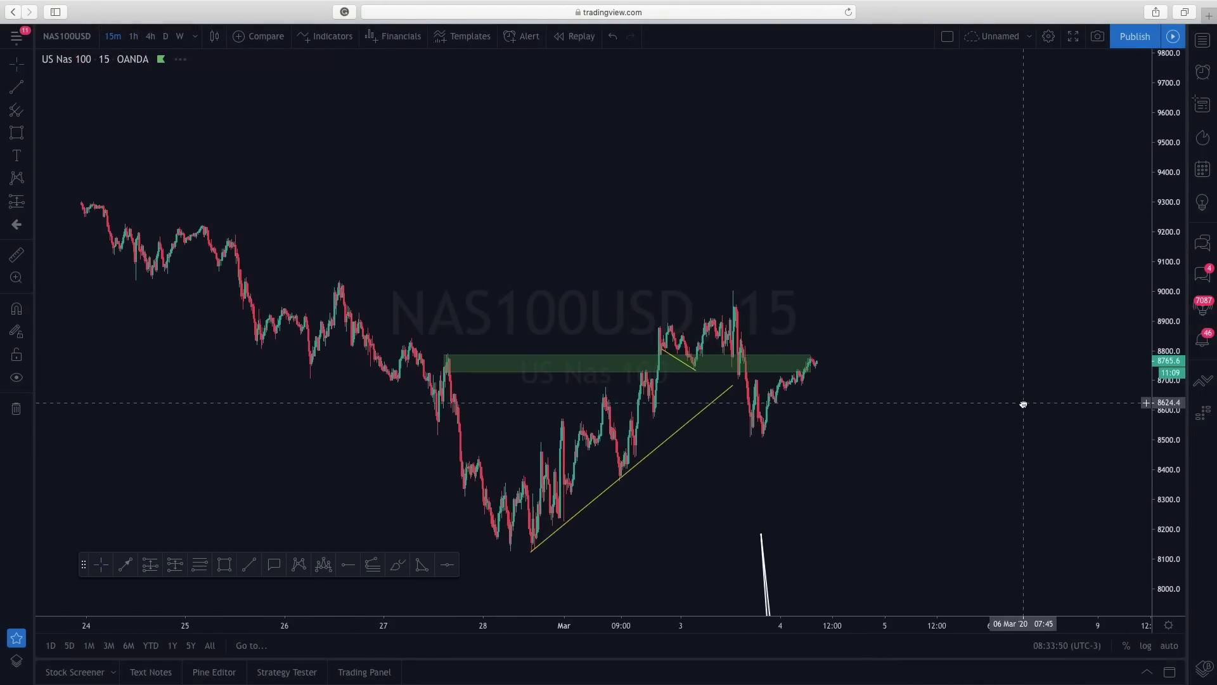
- Draw a falling yellow trend line above the early-March correction, from 8909.6 on 2 March to about 8805 on 3 March
left_click(22, 91)
left_click(669, 317)
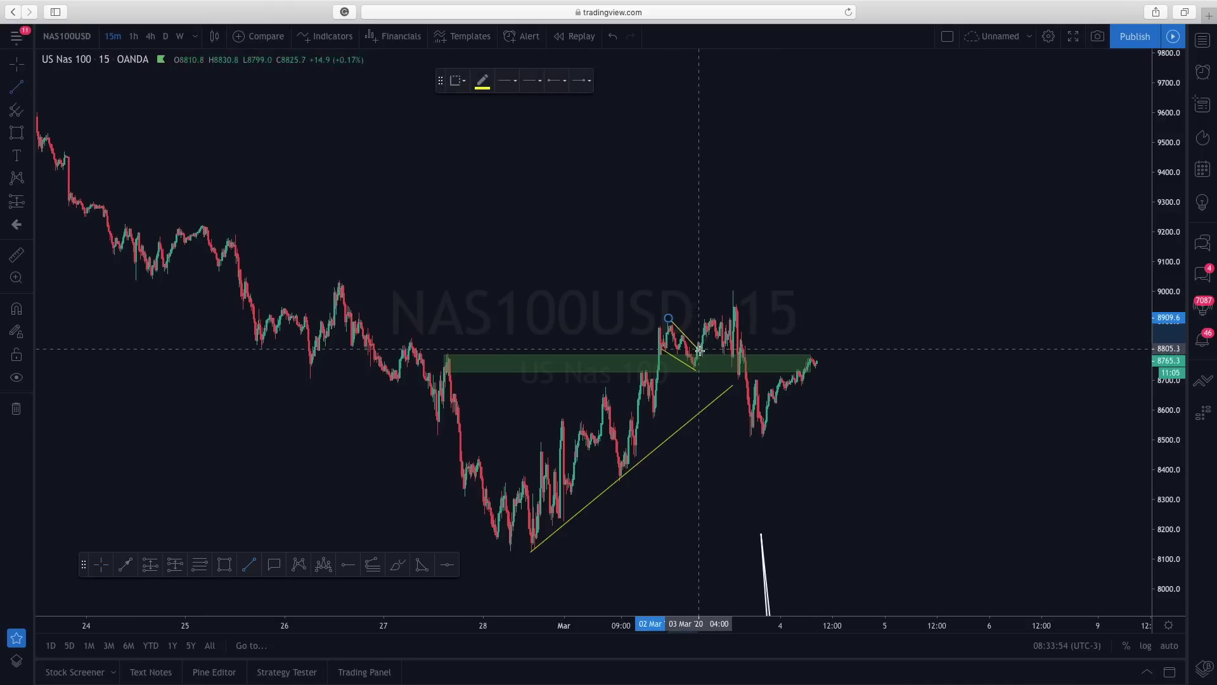
left_click(700, 351)
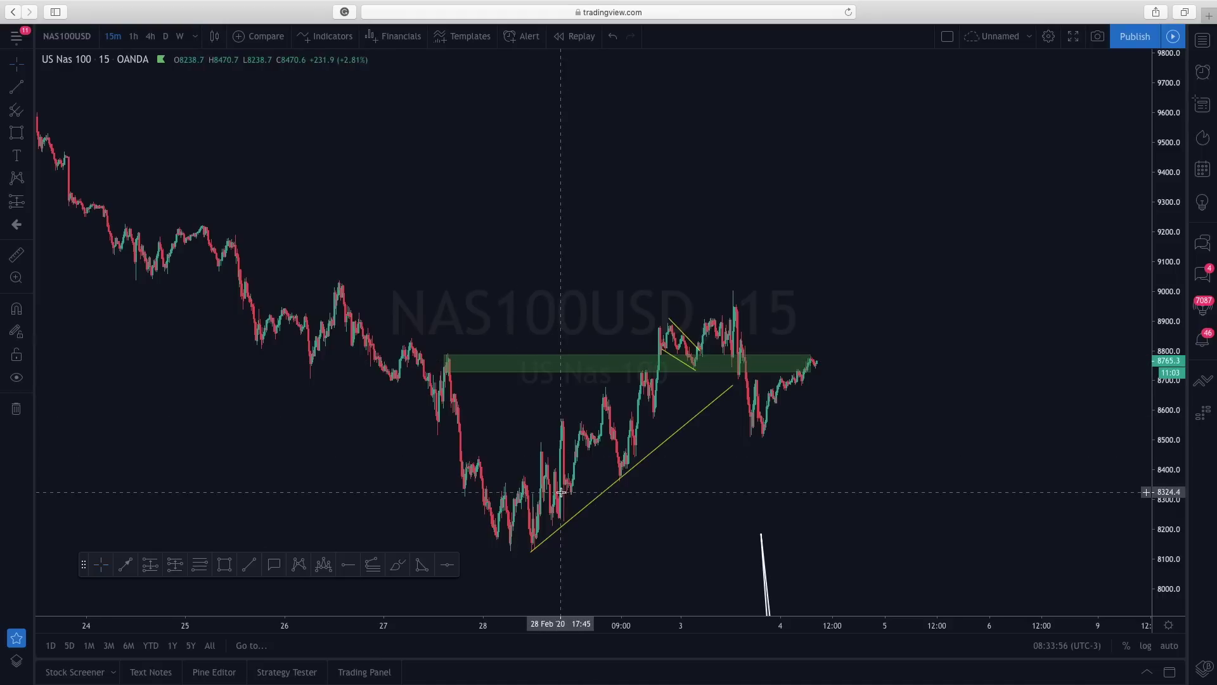
- Narrow the green price zone by raising its lower edge to 8756.4
left_click(447, 359)
left_click_drag(448, 354, 450, 362)
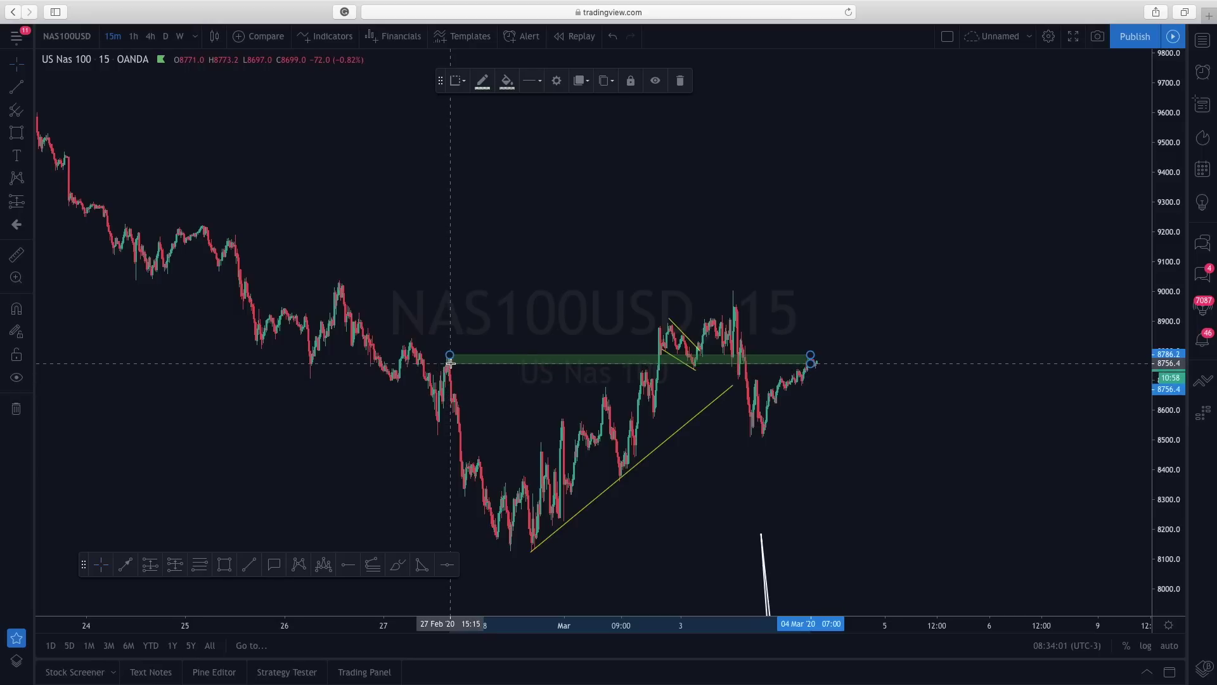
left_click(475, 336)
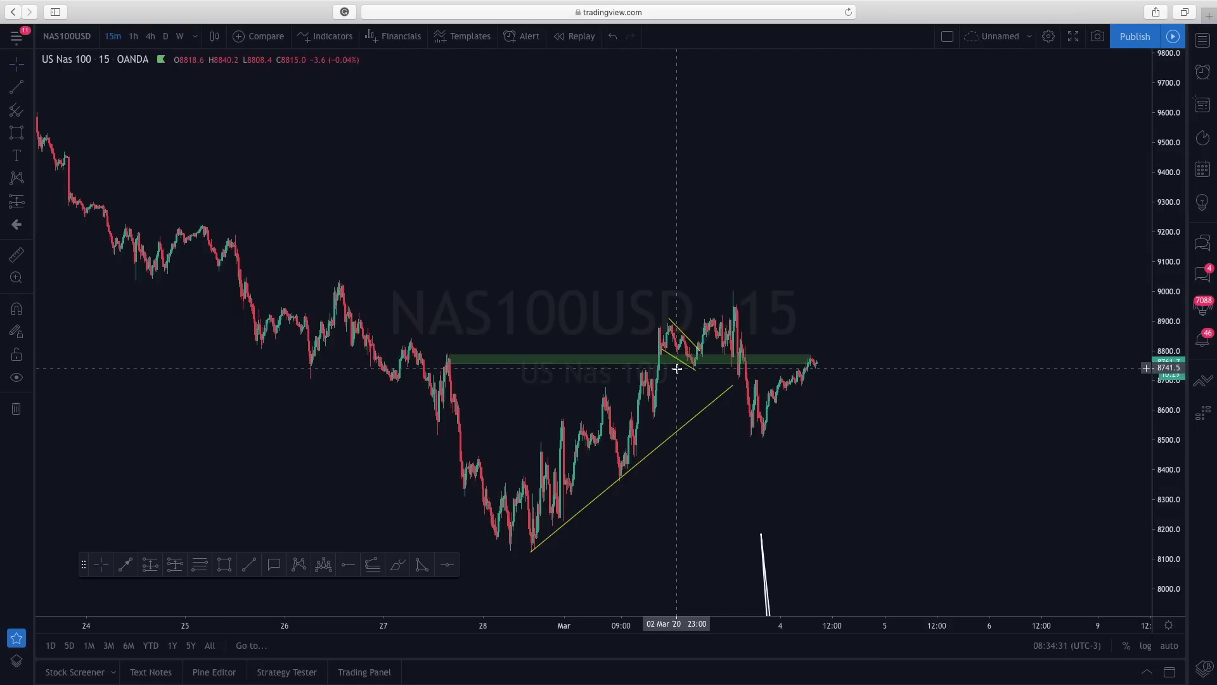
- Place a long position at the low of the early-March falling correction, with entry at 8753.2 and target at 9047.7
left_click_drag(1166, 507, 1173, 379)
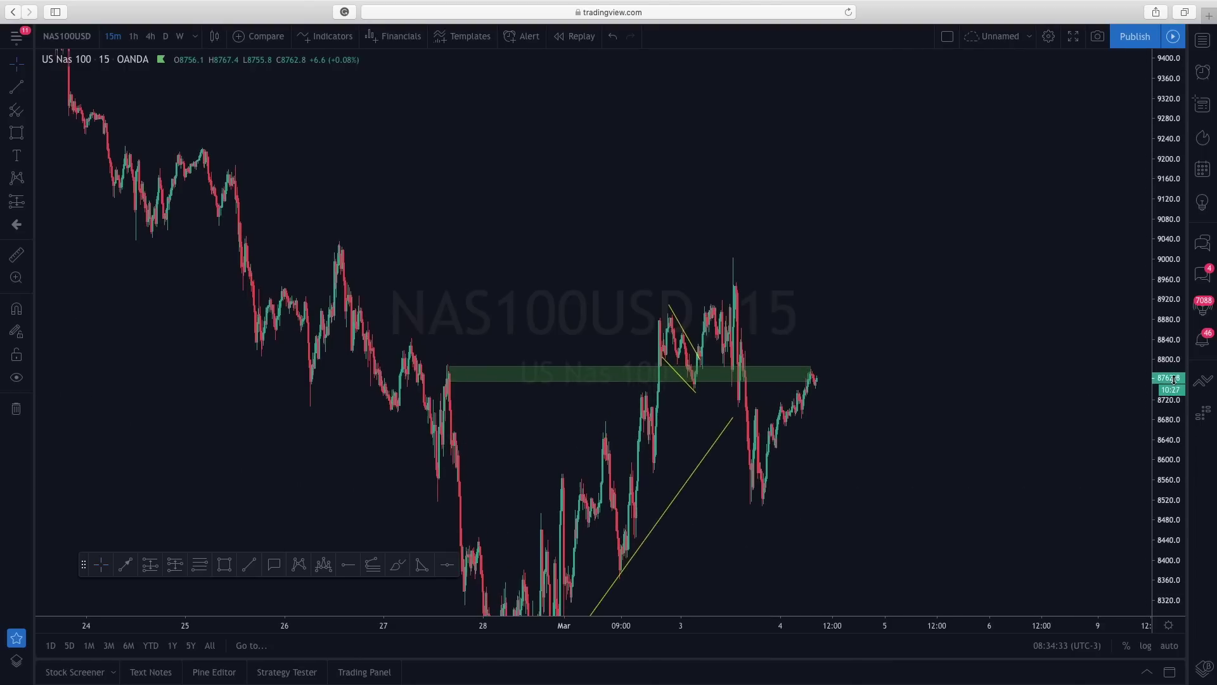
left_click_drag(661, 403, 654, 316)
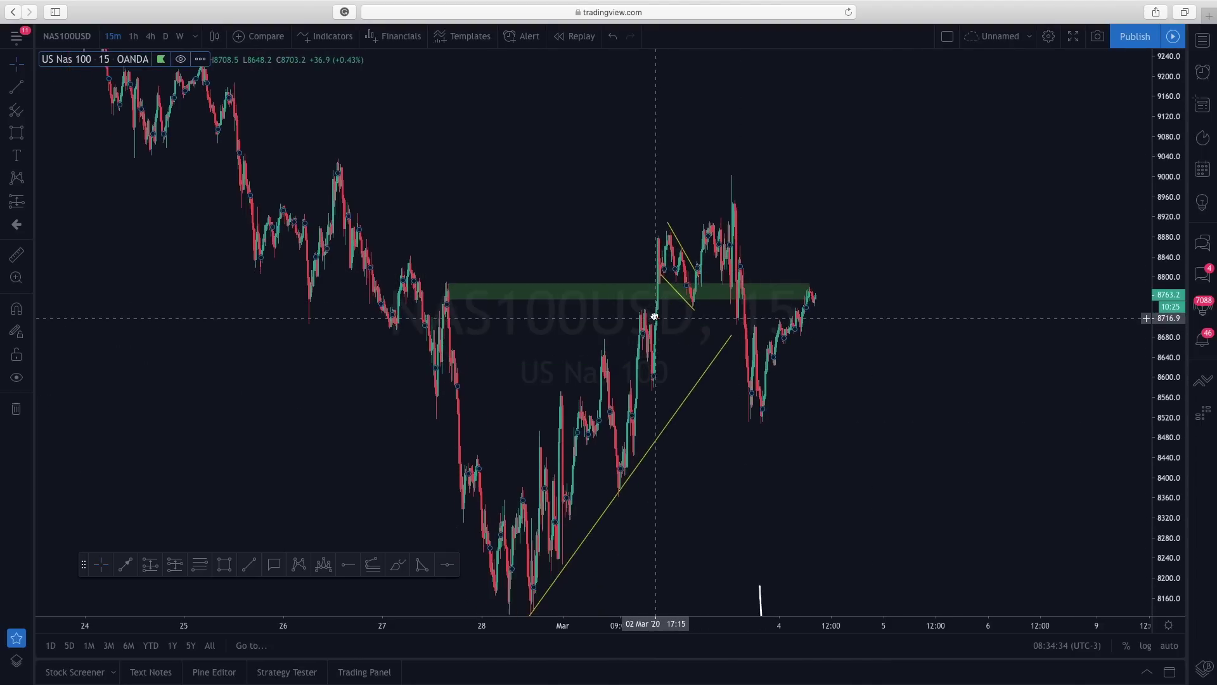
left_click_drag(1166, 254, 1135, 304)
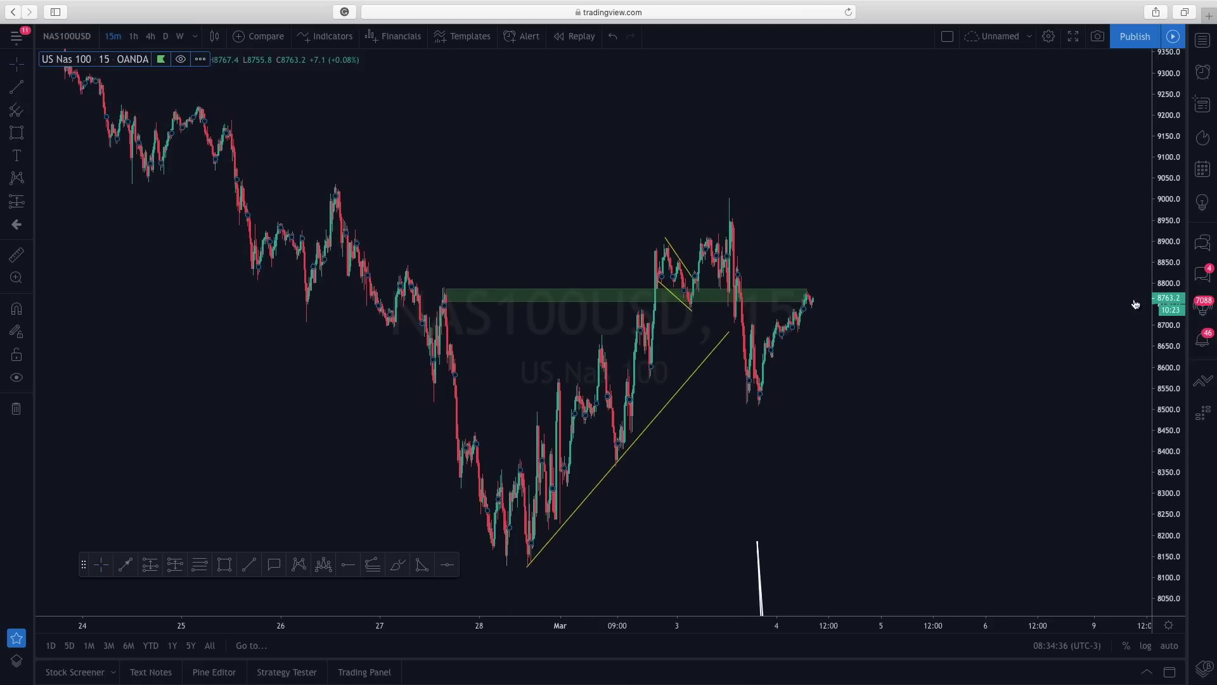
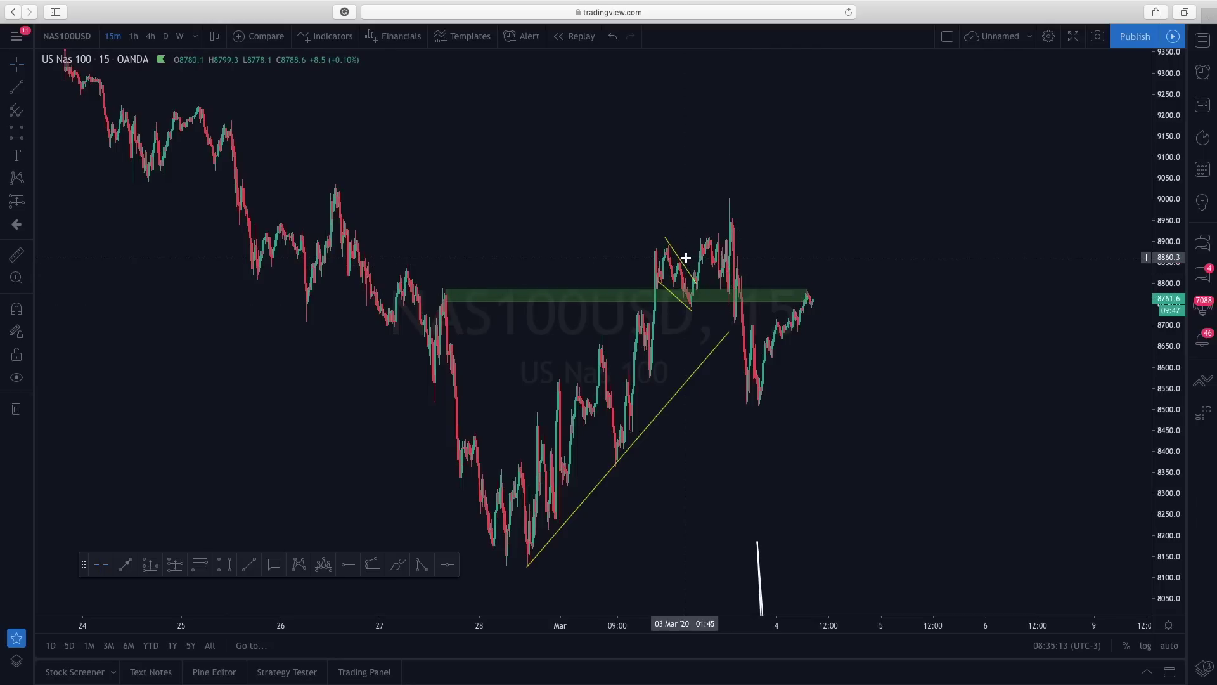
scroll(796, 239, "left", 3)
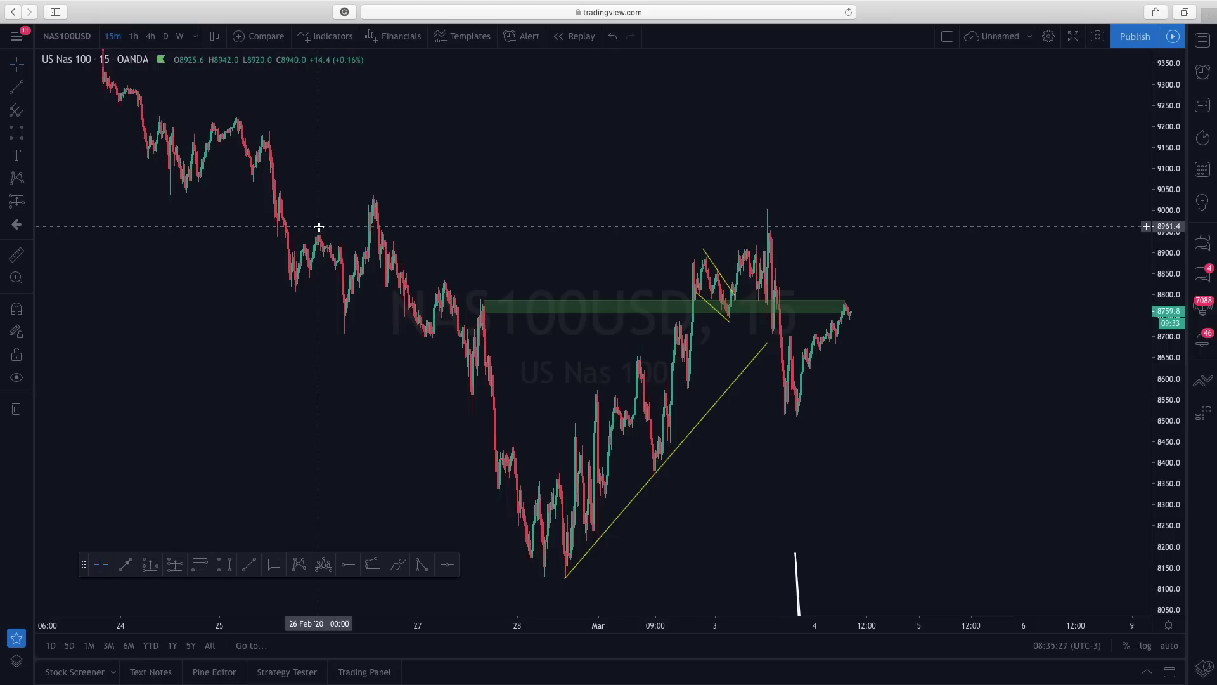
left_click(19, 203)
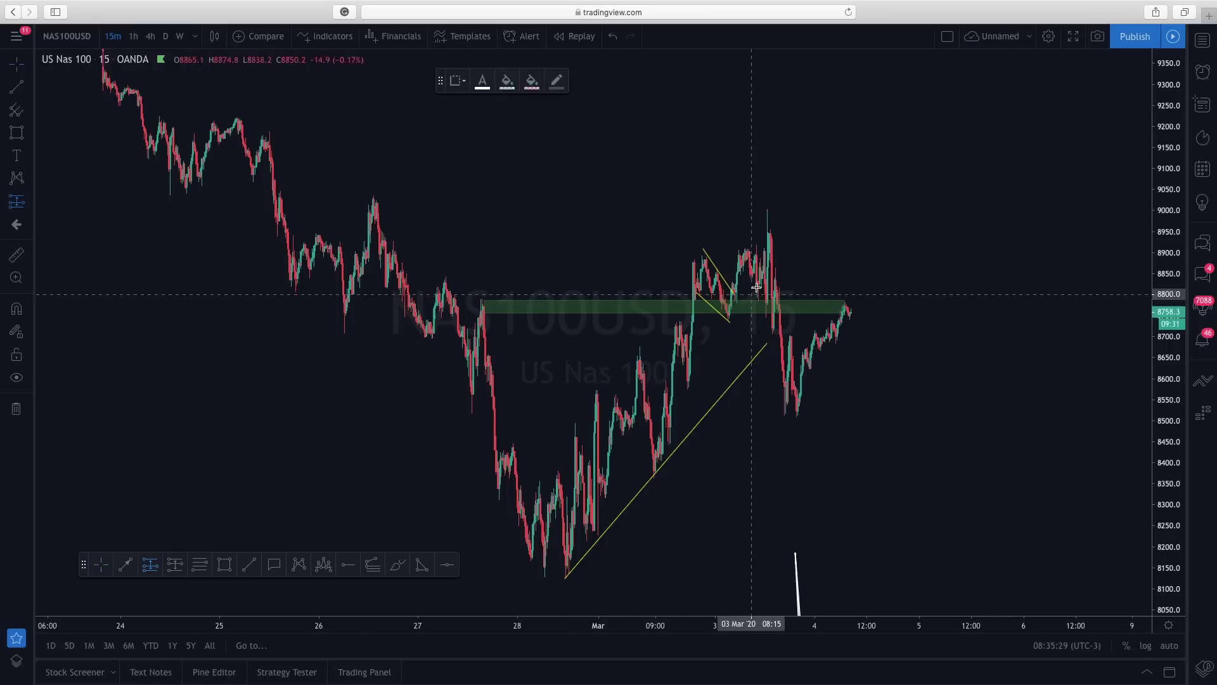
left_click(732, 315)
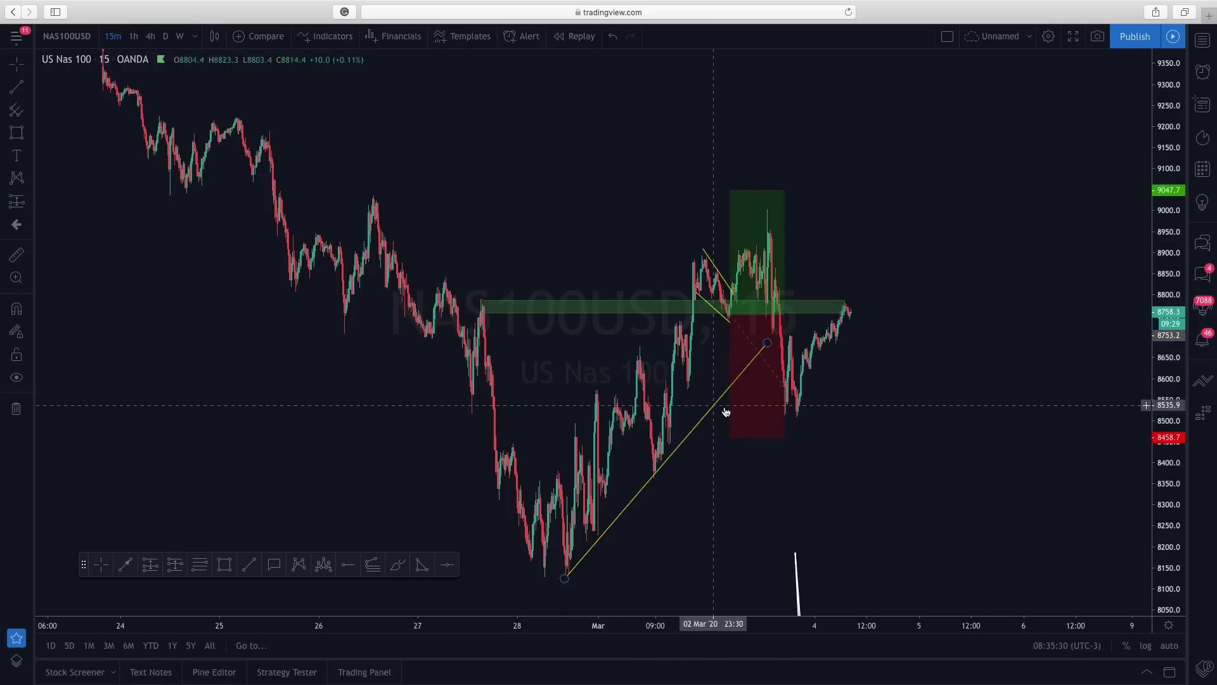
- Tighten the long position's stop level to 8730.6, just below the falling correction
left_click_drag(731, 436, 656, 379)
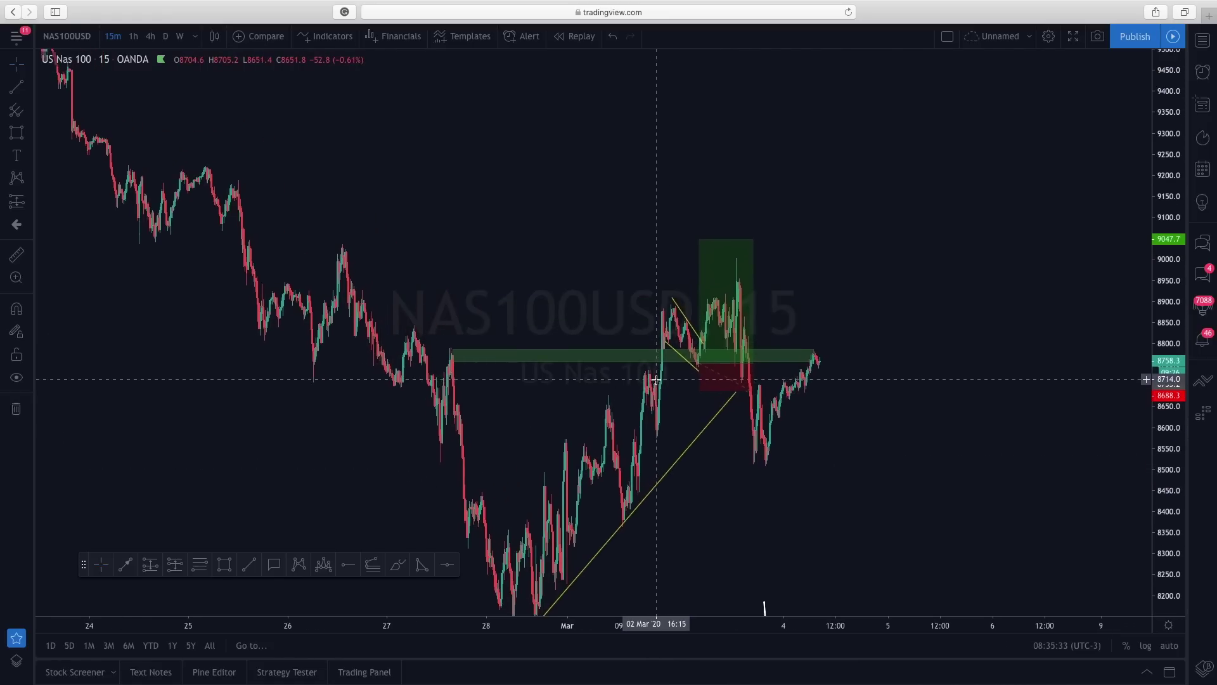
left_click(700, 374)
left_click_drag(626, 311, 604, 387)
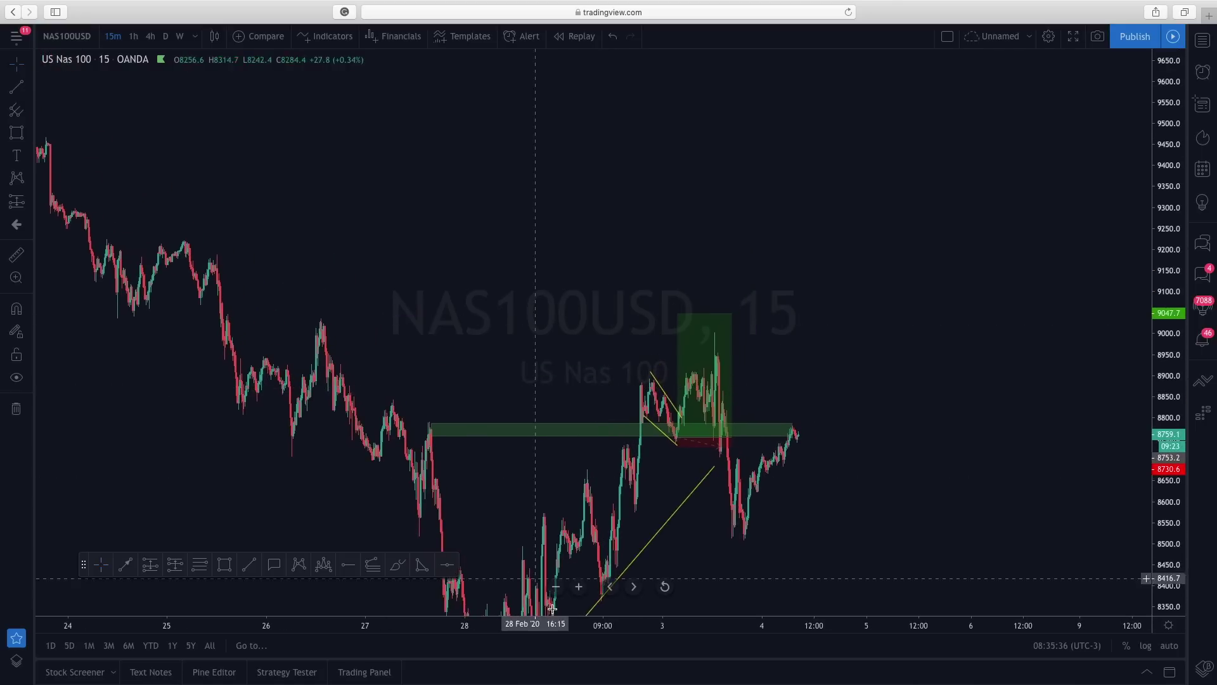
left_click(577, 587)
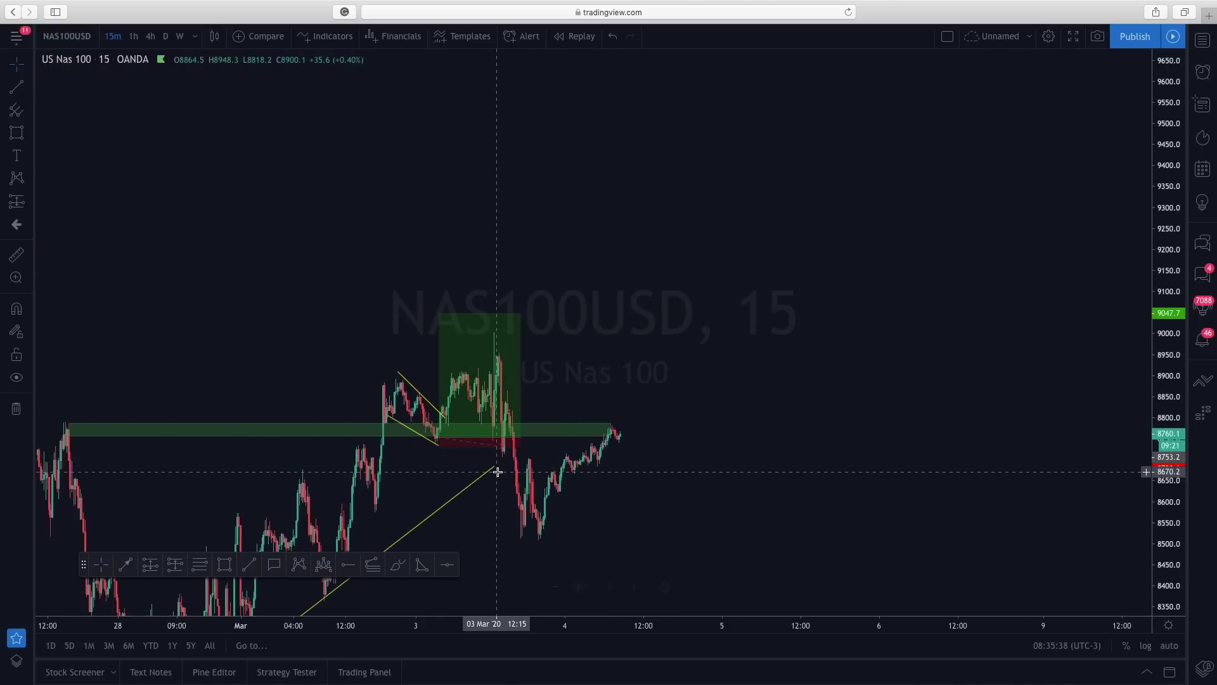
left_click_drag(423, 484, 460, 489)
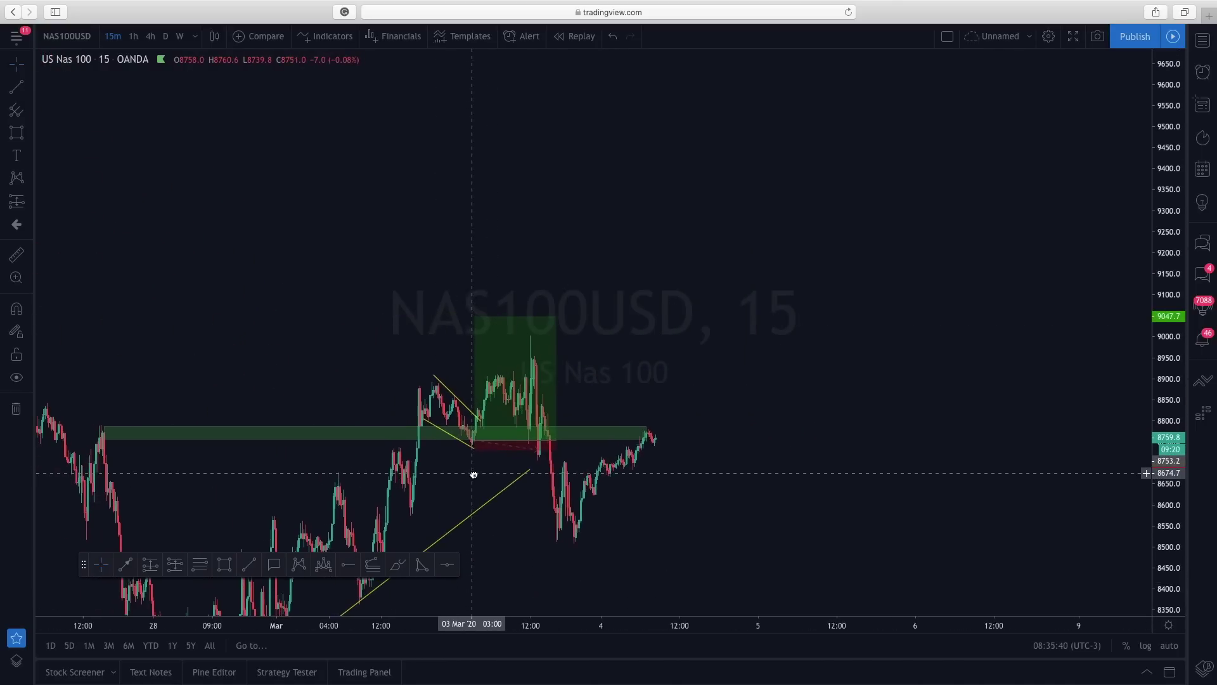
- Reposition and widen the long position over the correction's breakout, with entry at 8778.8, stop at 8729.1 and target at 8892.0
left_click(500, 415)
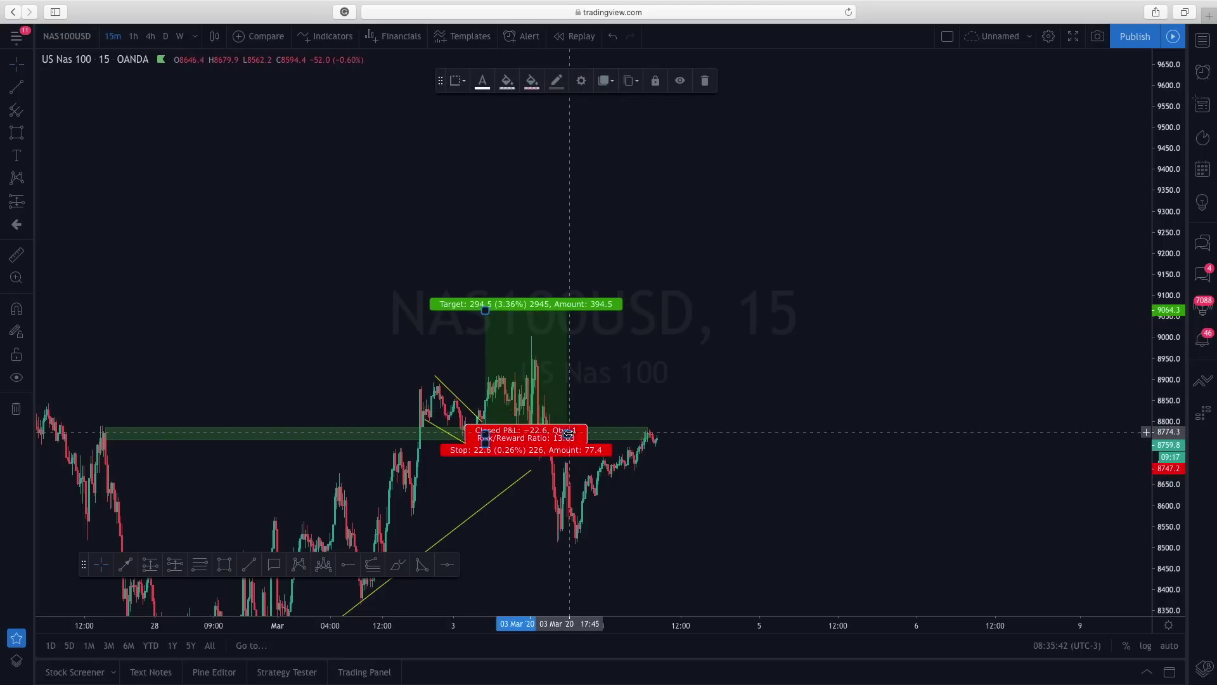
left_click_drag(566, 433, 621, 433)
left_click_drag(516, 416, 478, 451)
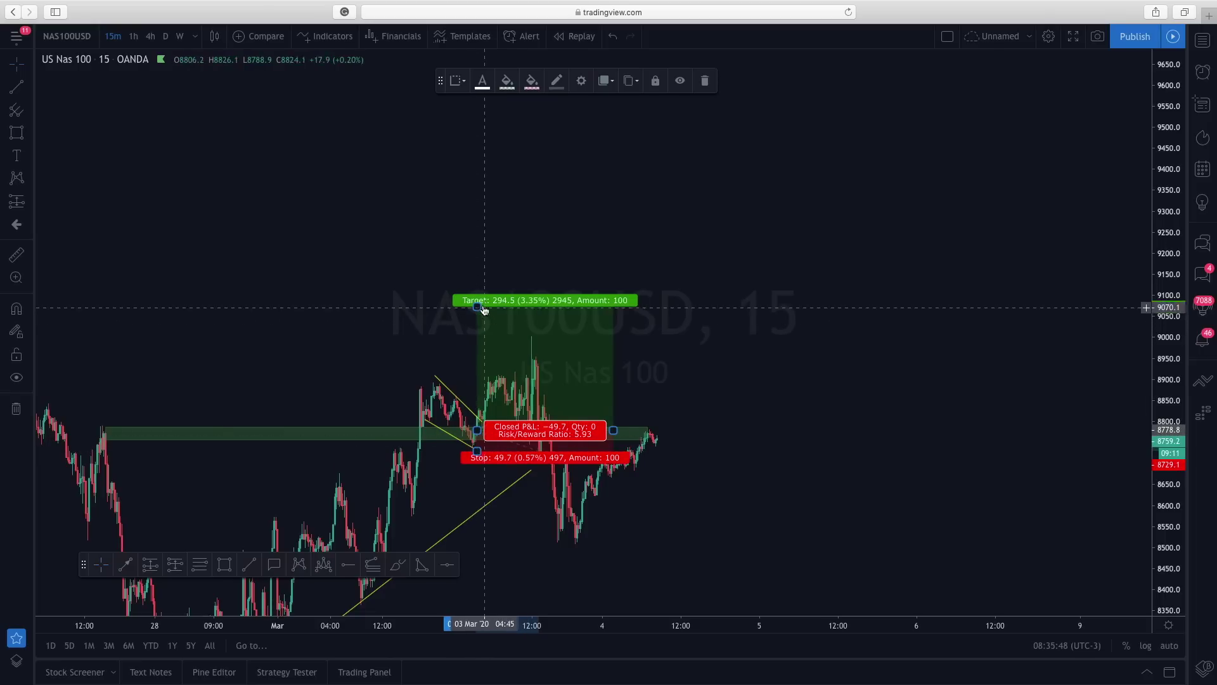
left_click_drag(485, 309, 469, 381)
left_click(413, 340)
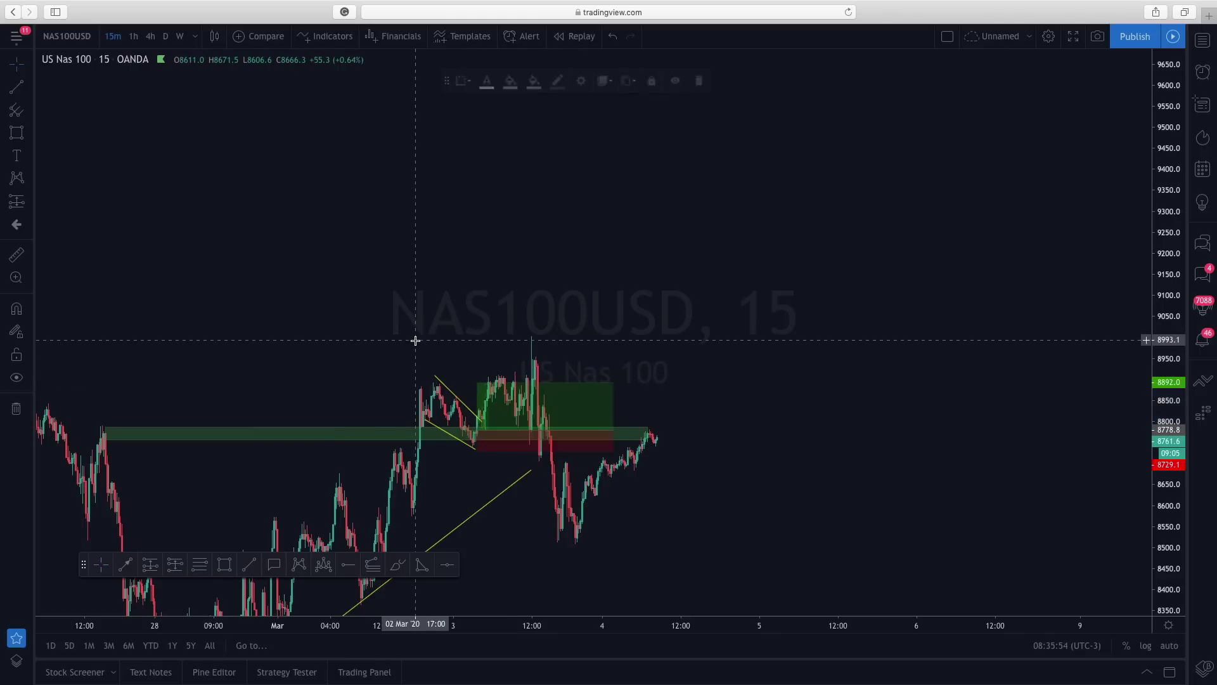
left_click(476, 388)
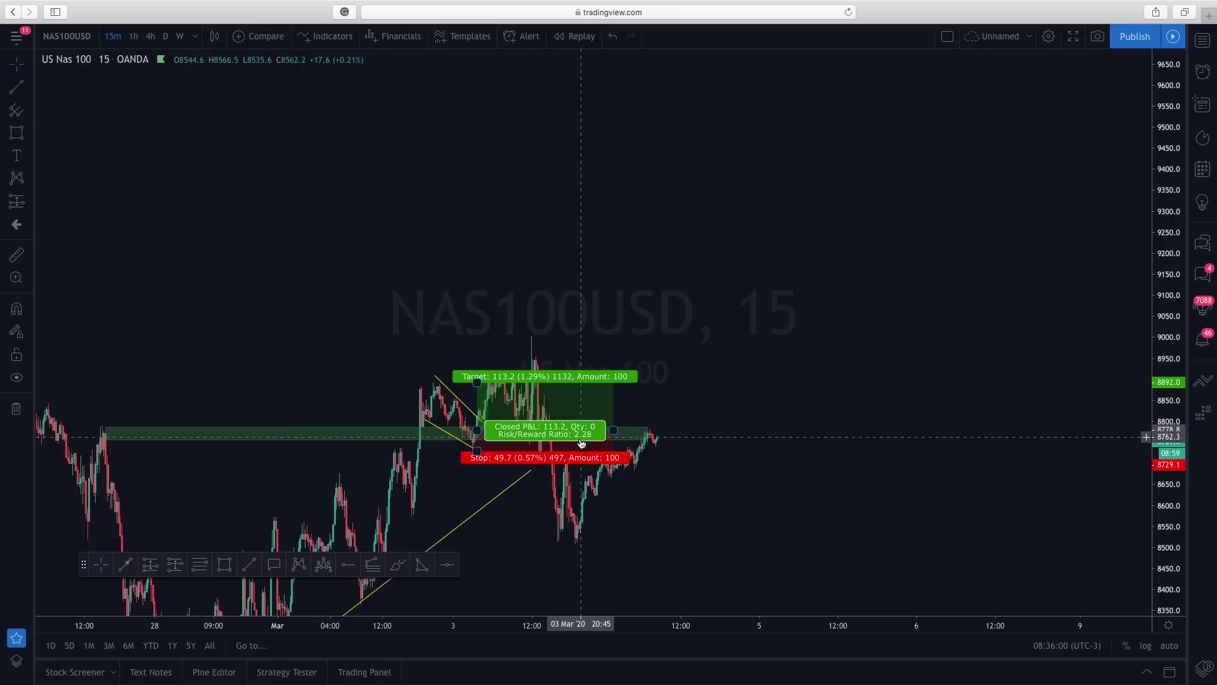
- Delete the long position from the 15-minute chart
left_click(523, 391)
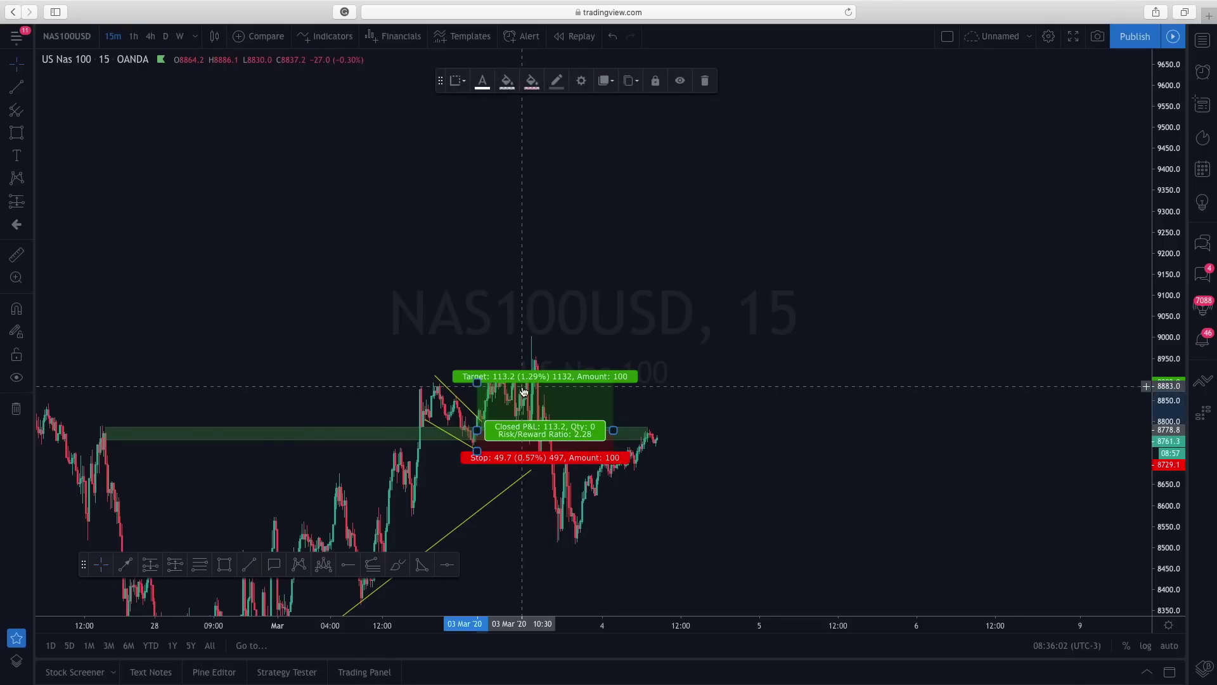
key("Delete")
left_click_drag(497, 353, 450, 339)
- Switch to the 1-hour chart and remove the extra falling trend line above the early-March correction
left_click(133, 36)
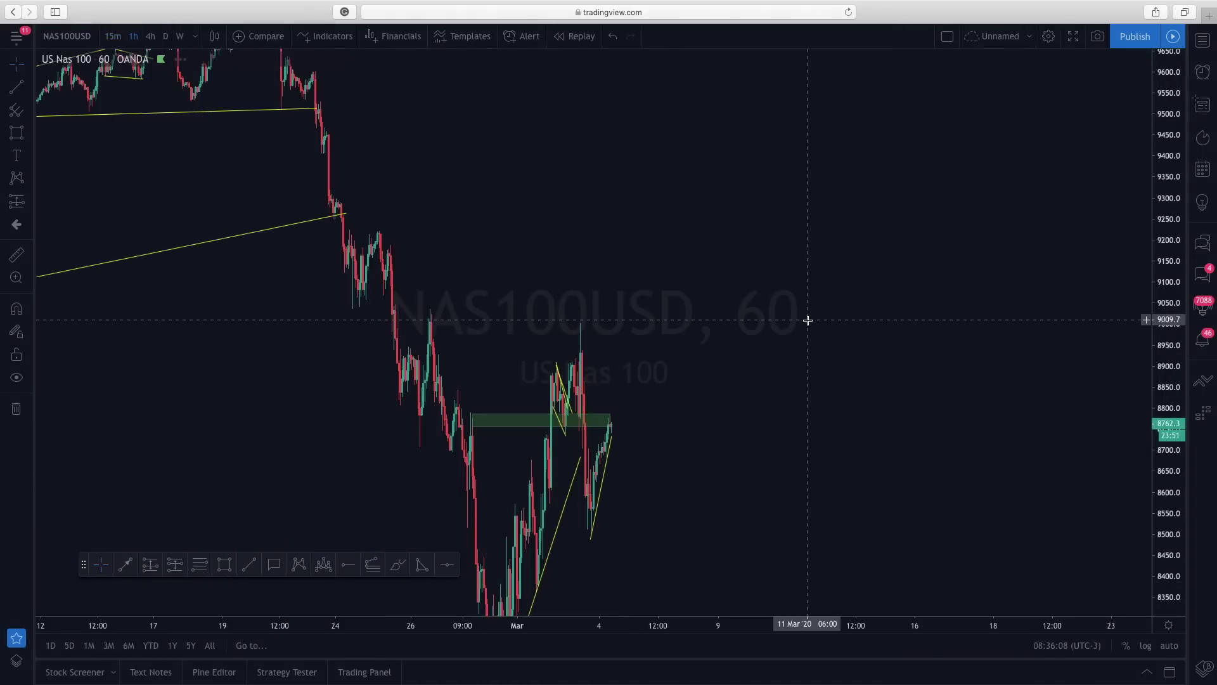
left_click_drag(1162, 192, 823, 437)
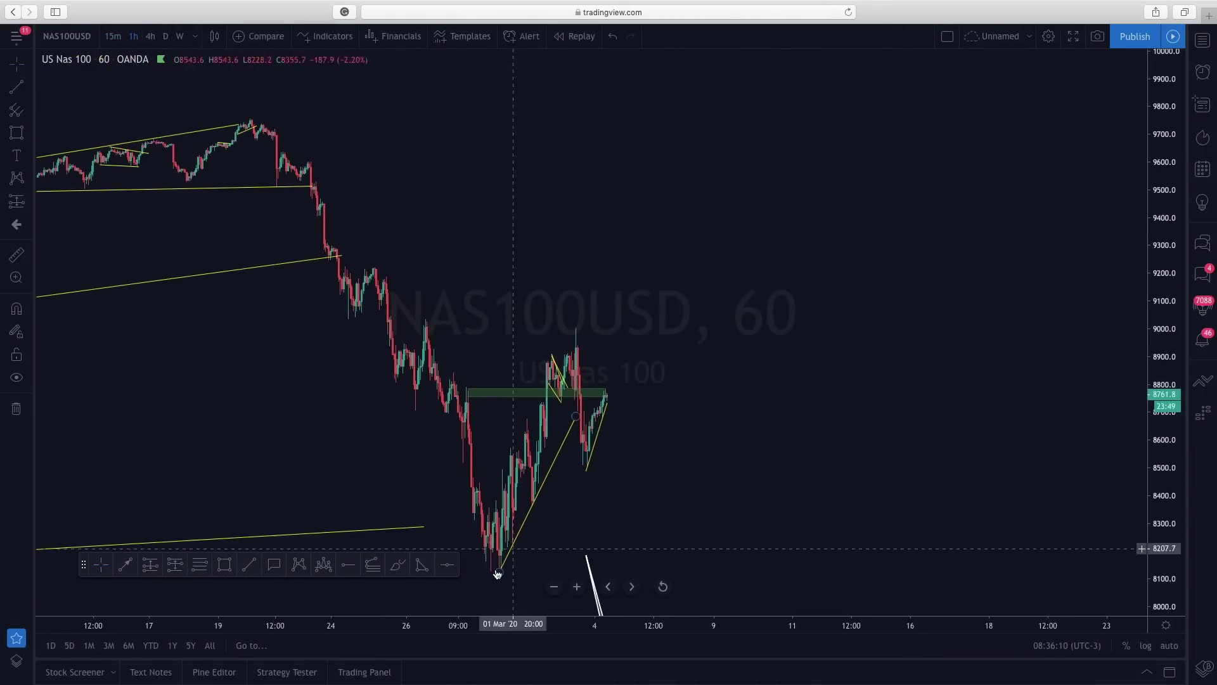
left_click(577, 589)
left_click(574, 587)
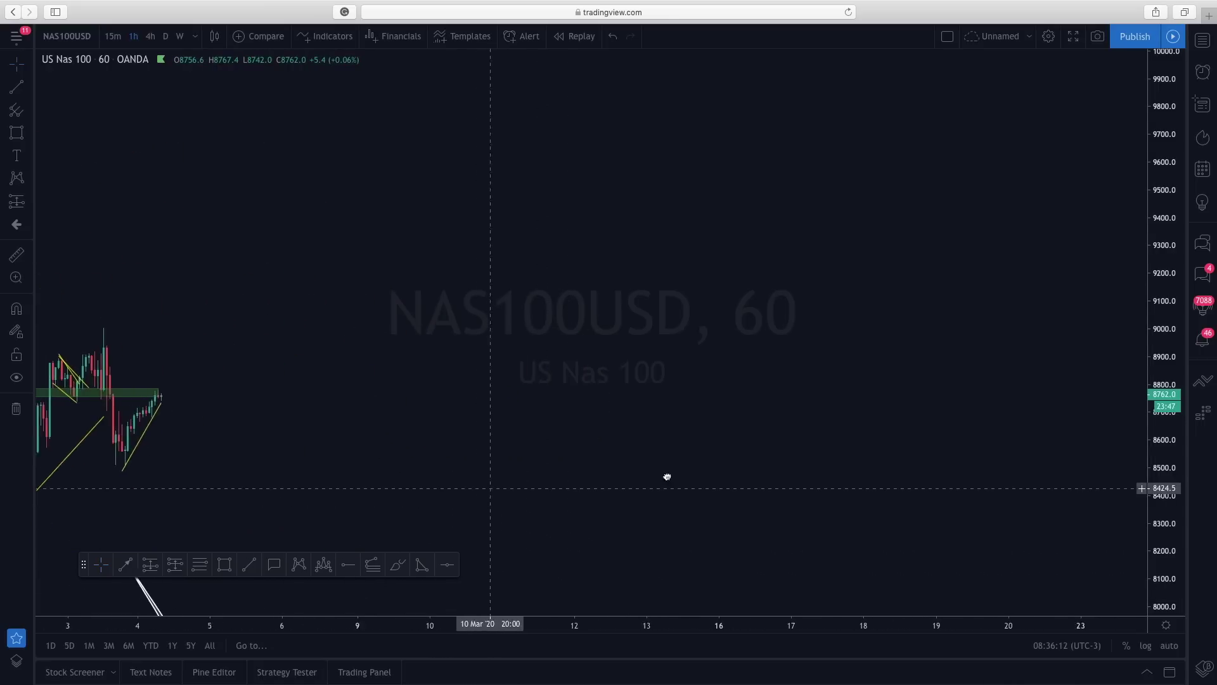
left_click_drag(666, 476, 1018, 437)
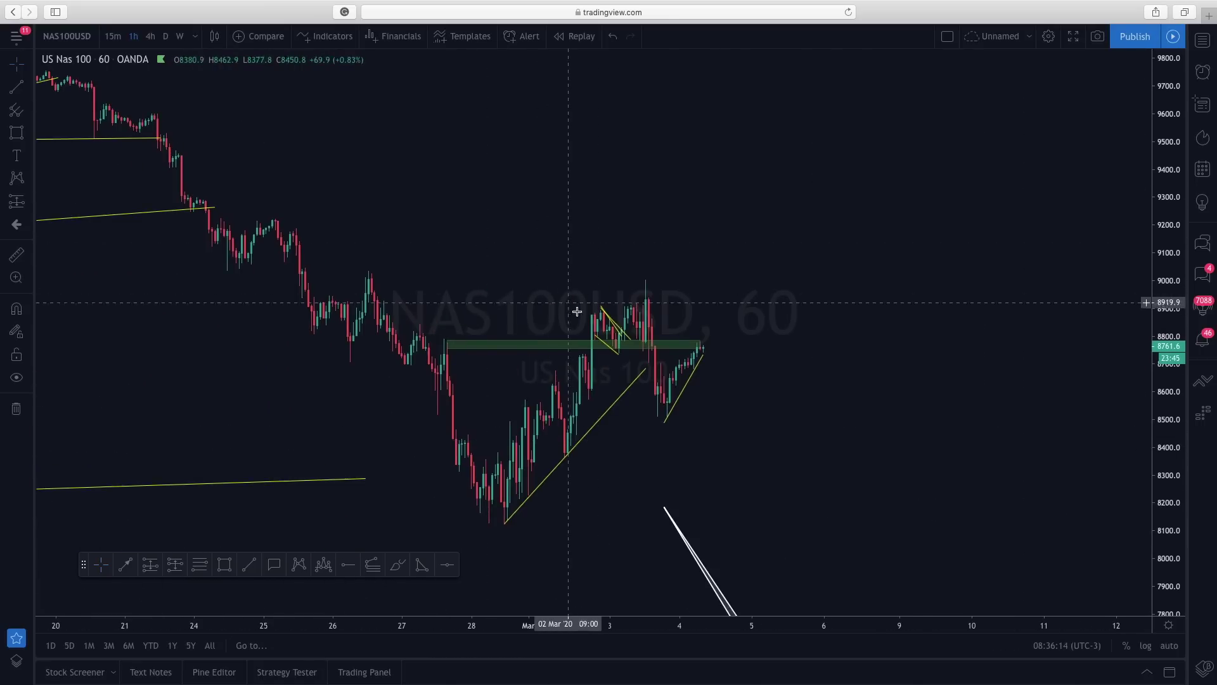
left_click(622, 332)
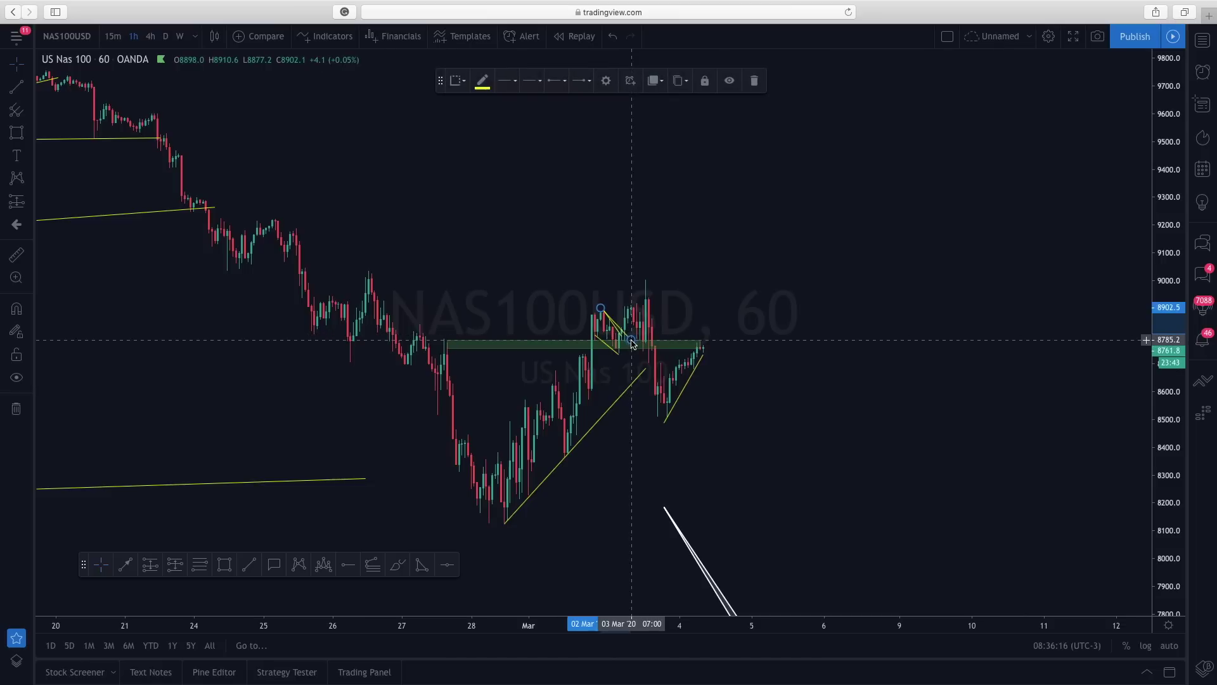
left_click(638, 301)
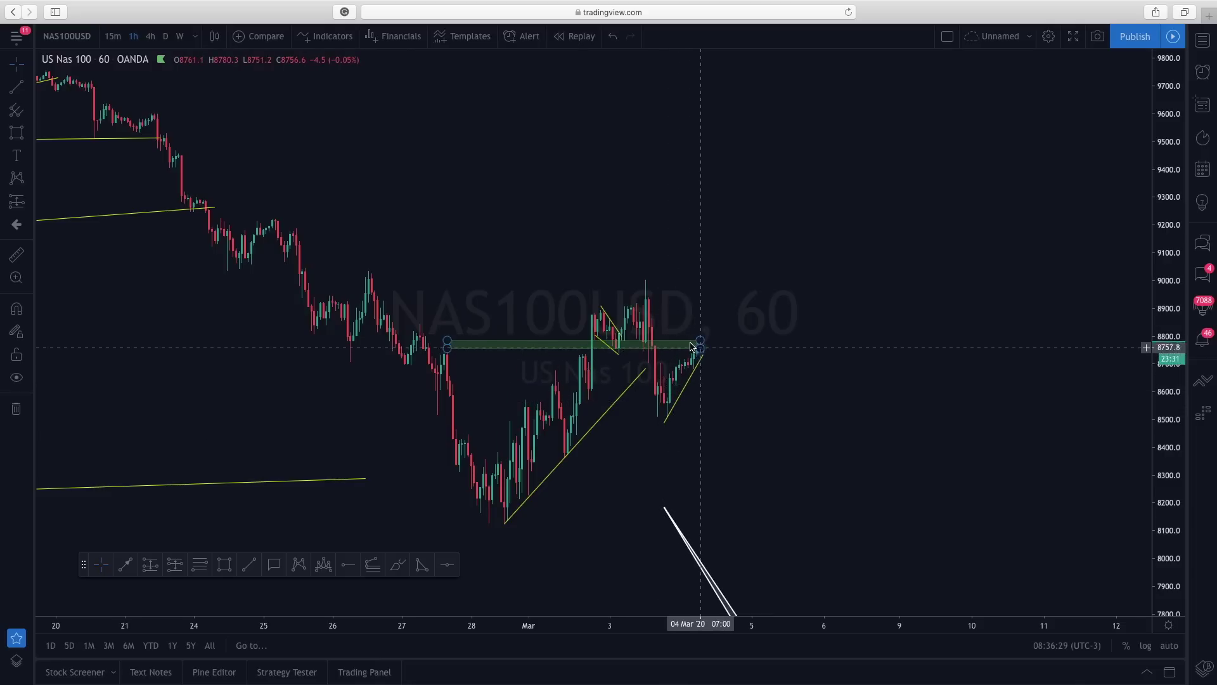
- Widen the green price zone by moving its lower edge down to 8744.1
scroll(710, 272, "right", 1)
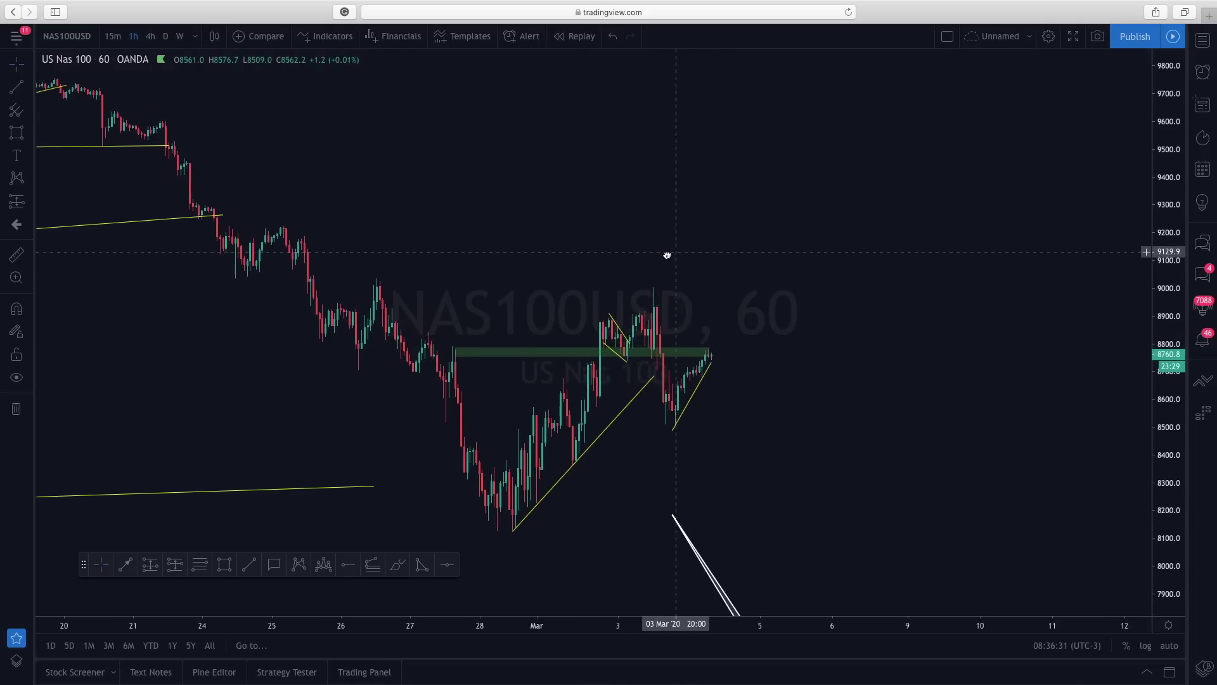
left_click(442, 349)
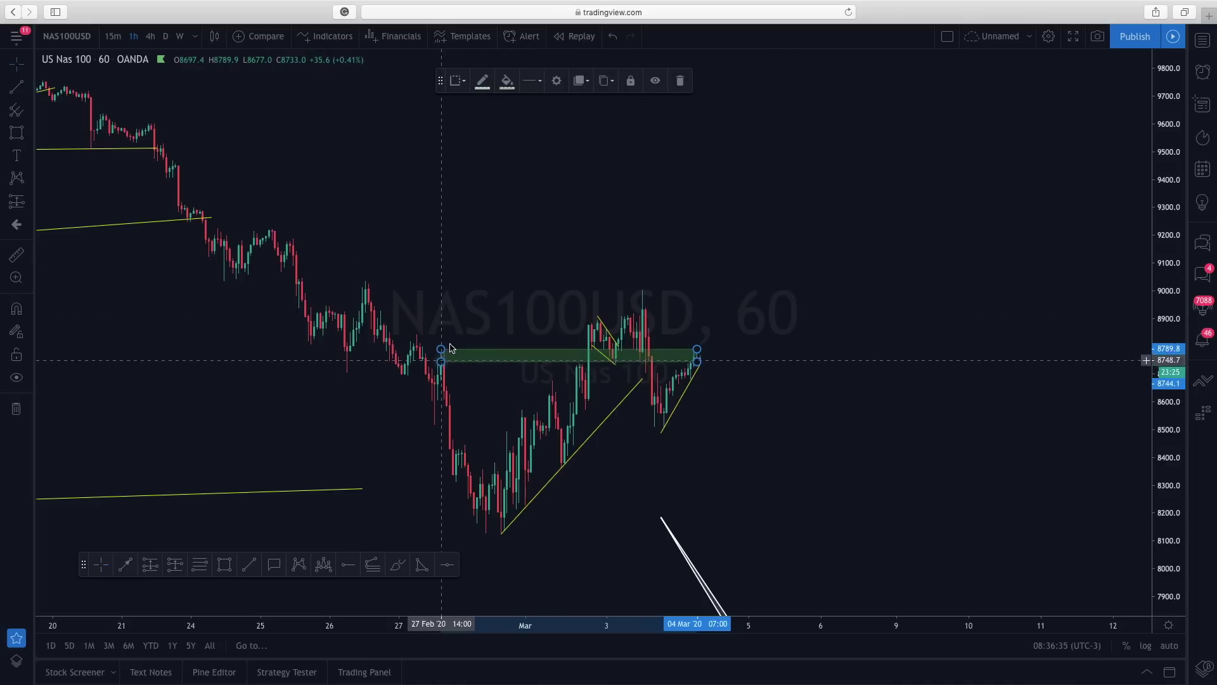
left_click(451, 348)
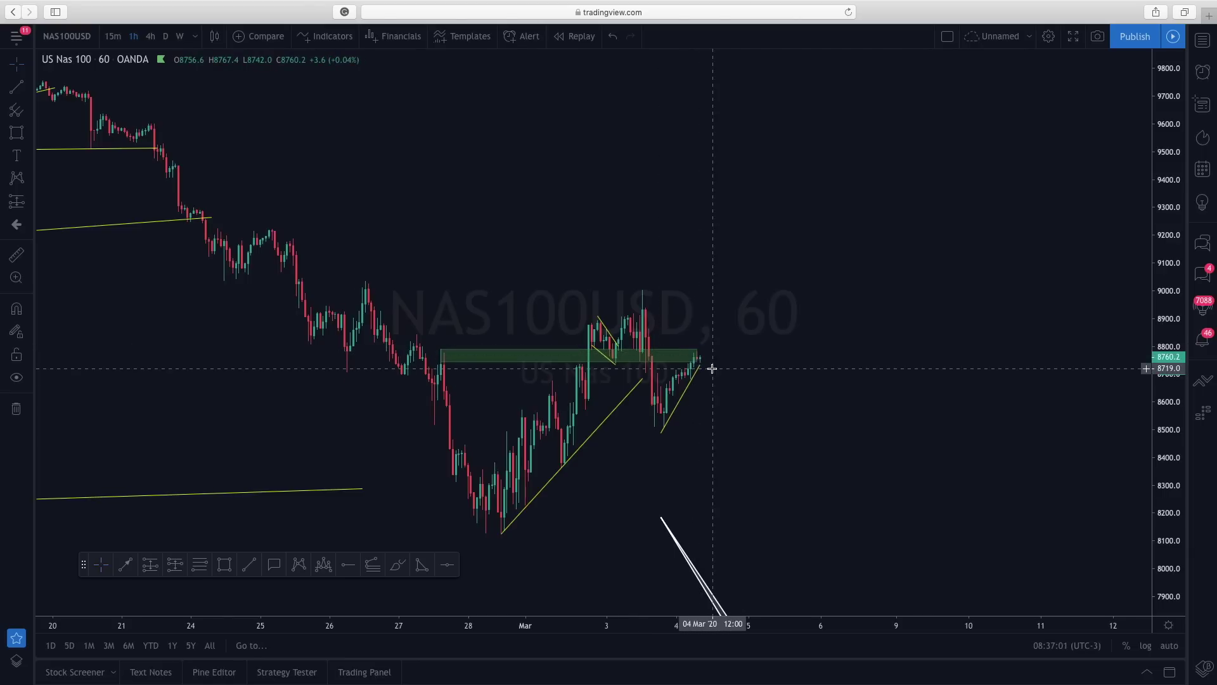
scroll(720, 373, "left", 2)
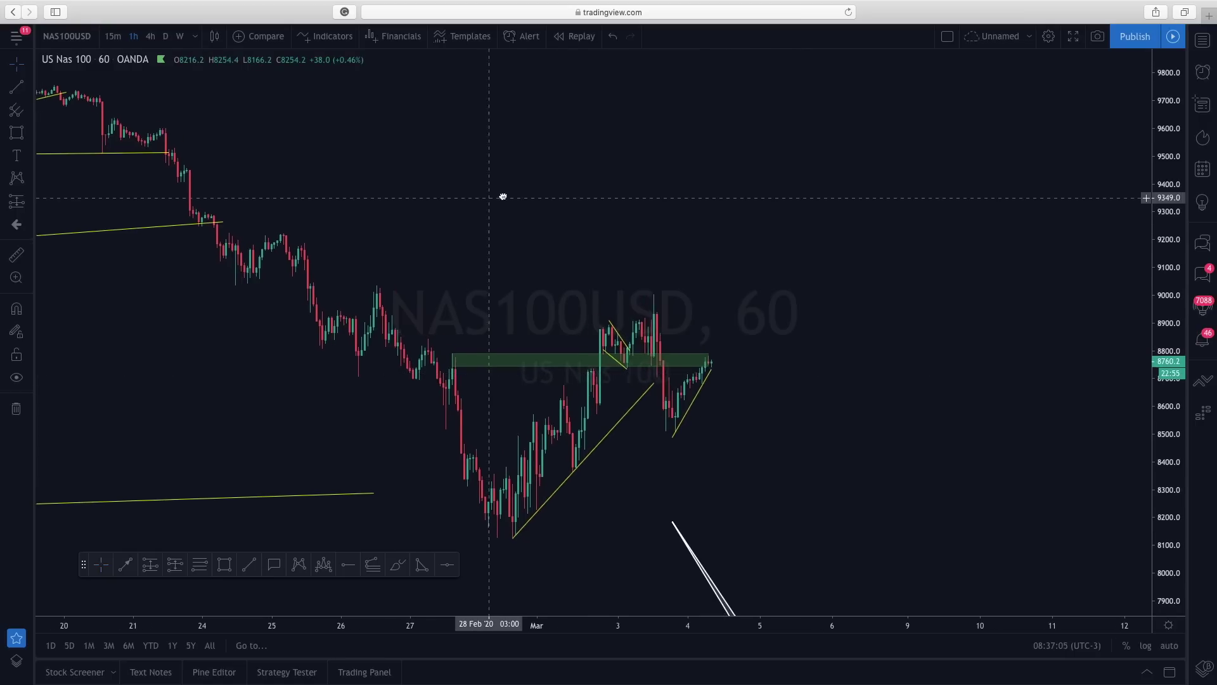
scroll(539, 195, "left", 3)
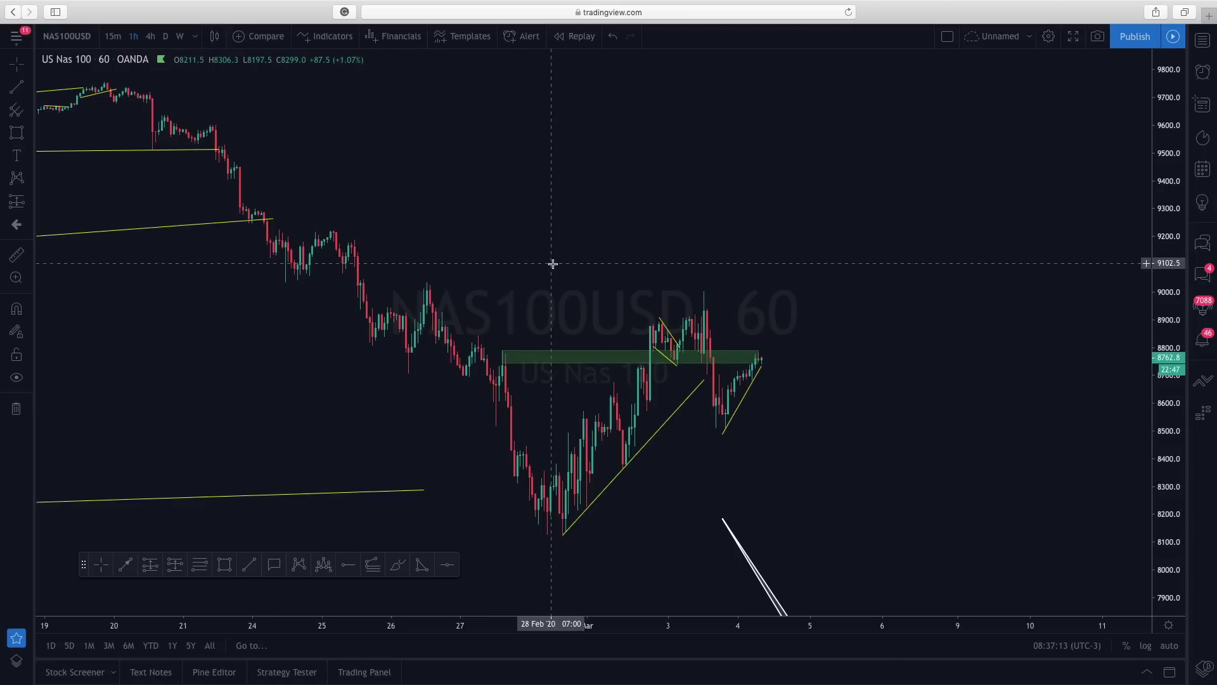
left_click_drag(552, 264, 526, 264)
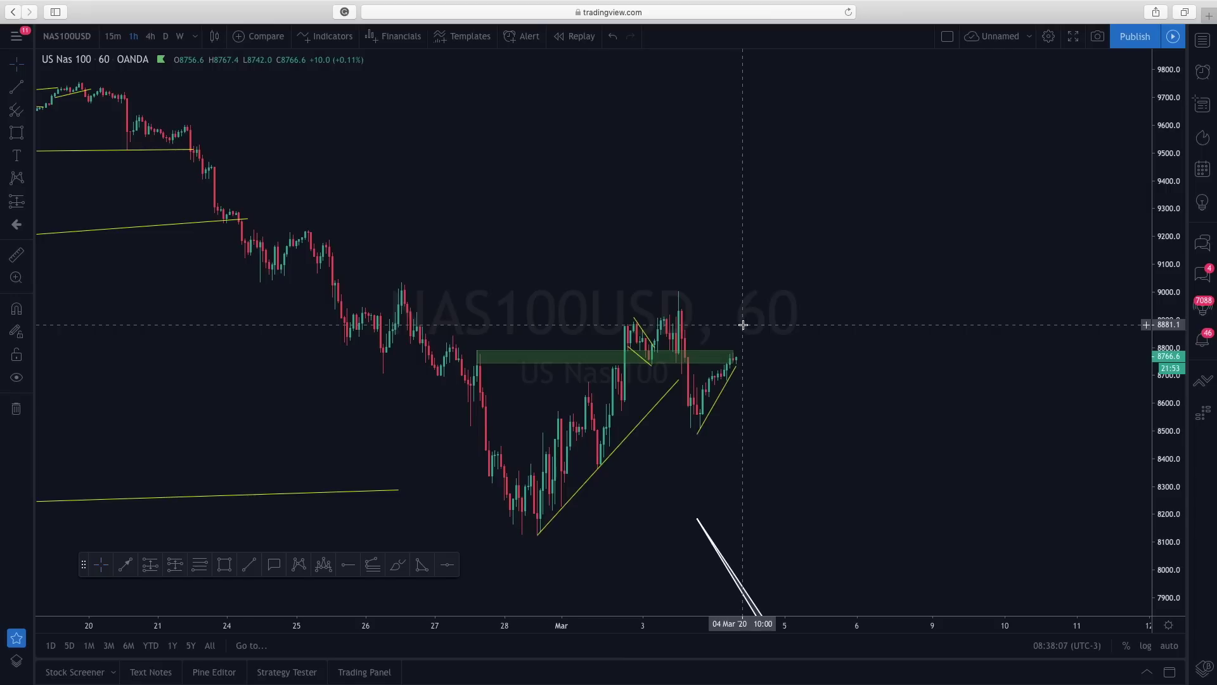
left_click_drag(739, 280, 723, 294)
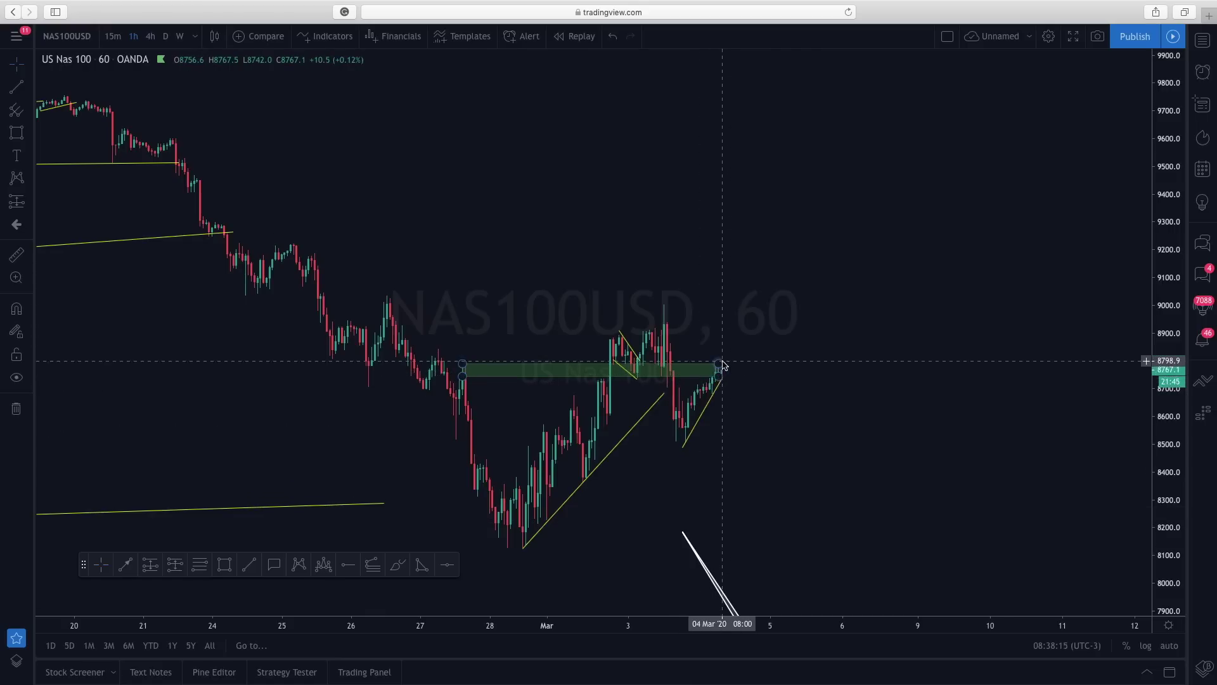
left_click_drag(359, 185, 362, 163)
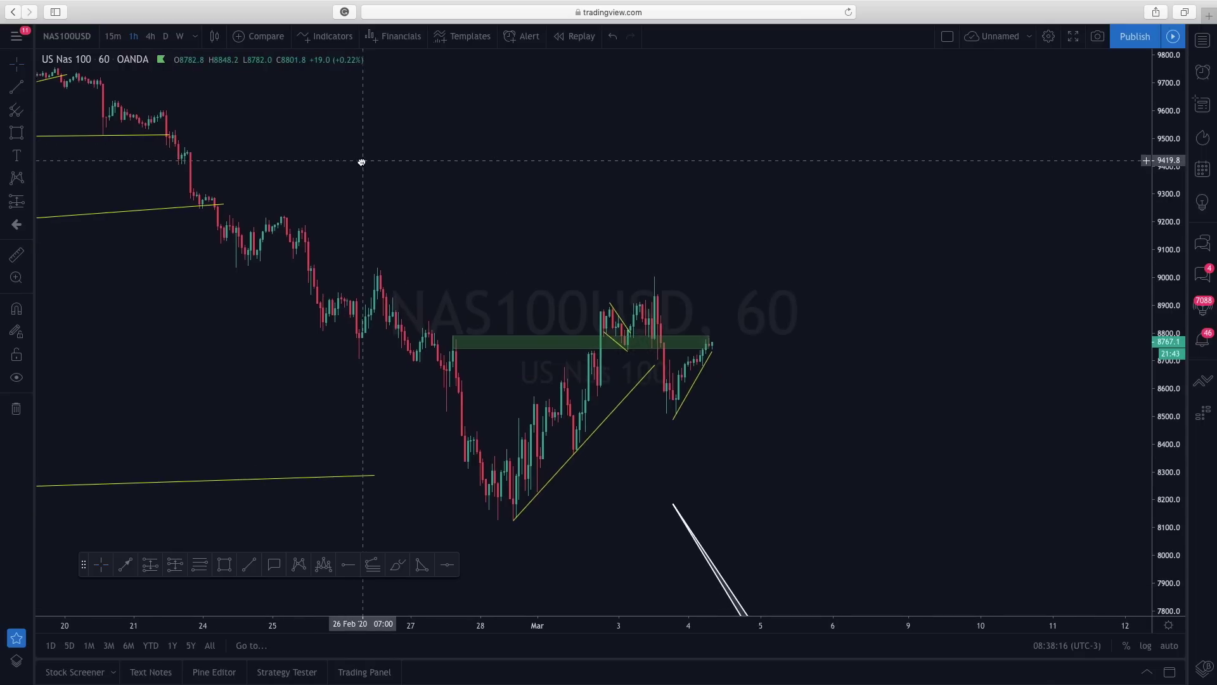
- Place a short position at the latest candle by the green zone, with entry at 8744.1, stop at 8794.3 and target at 8123.2
left_click(175, 565)
left_click(711, 348)
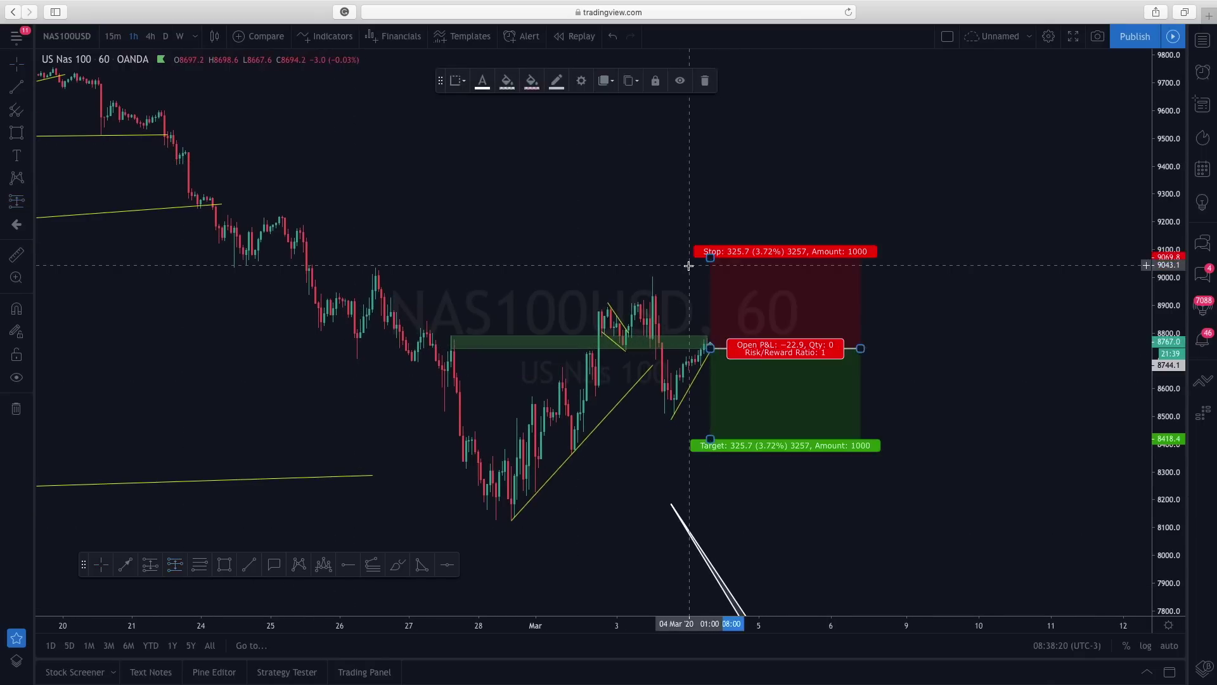
left_click_drag(711, 257, 714, 334)
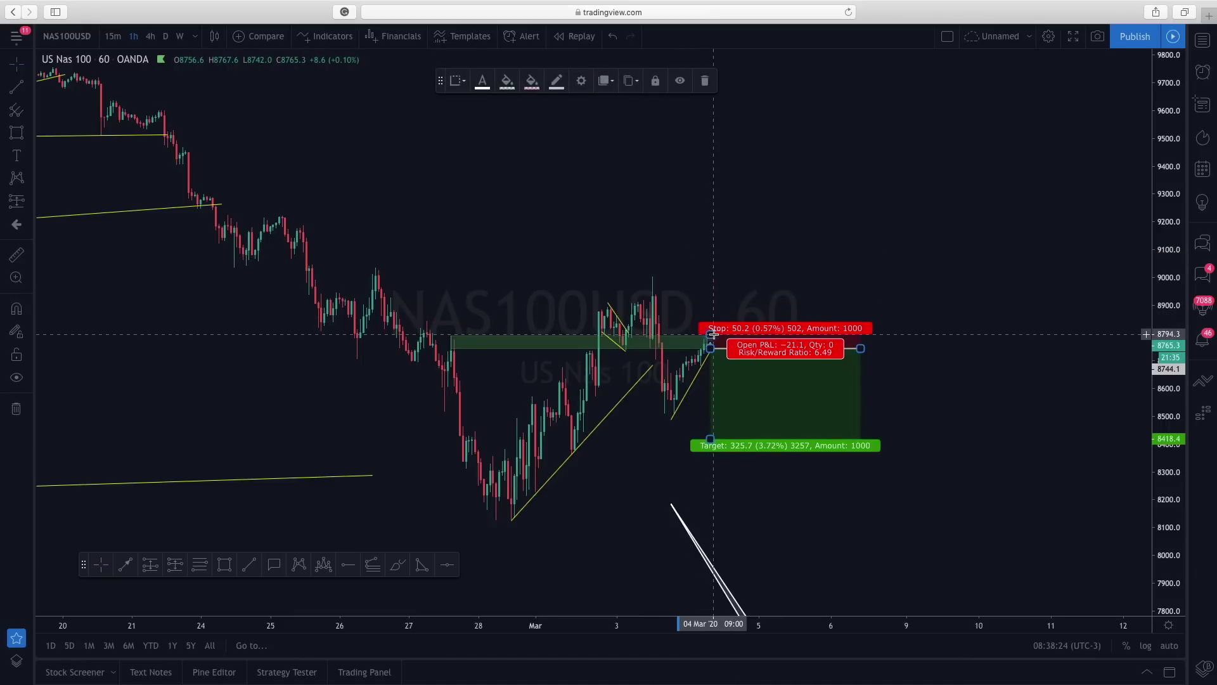
left_click_drag(710, 439, 704, 520)
left_click(676, 486)
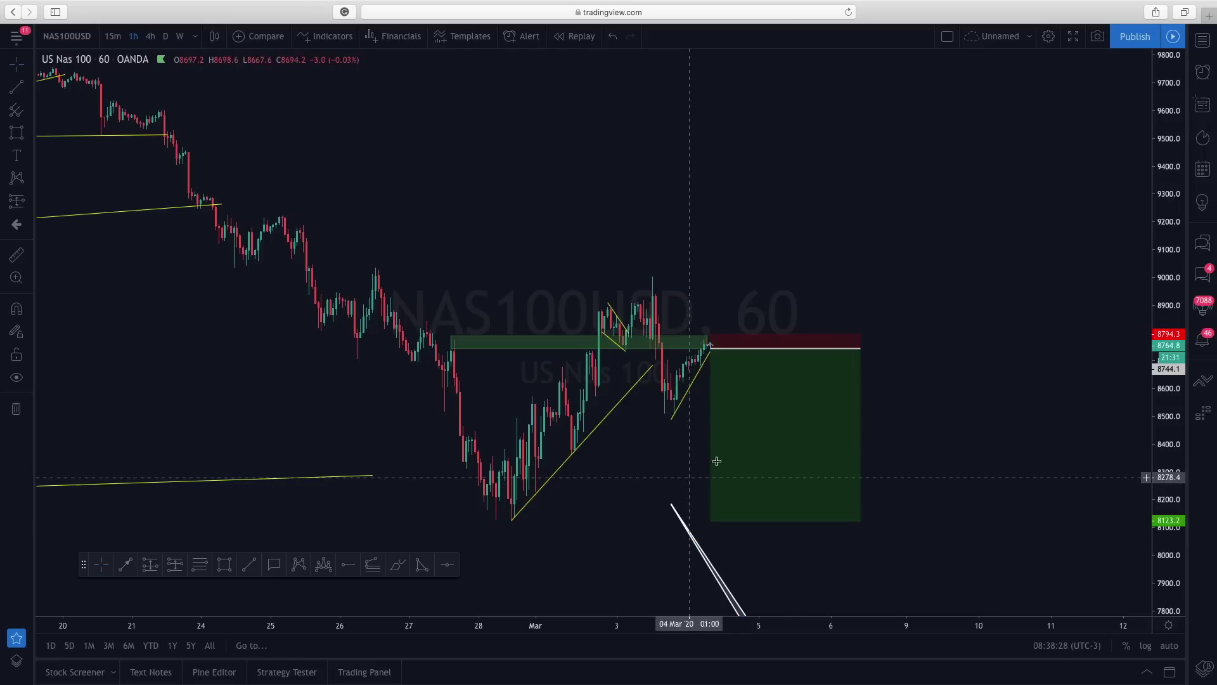
- Delete the short position from the 1-hour chart
left_click(720, 432)
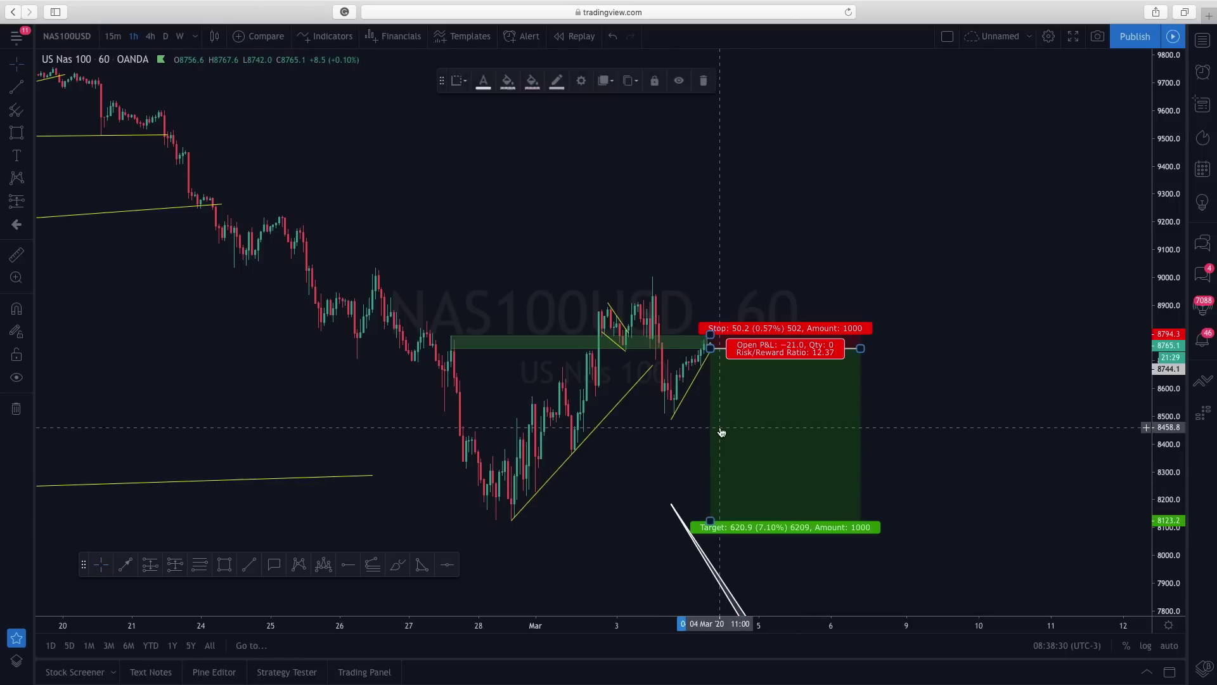
key("Delete")
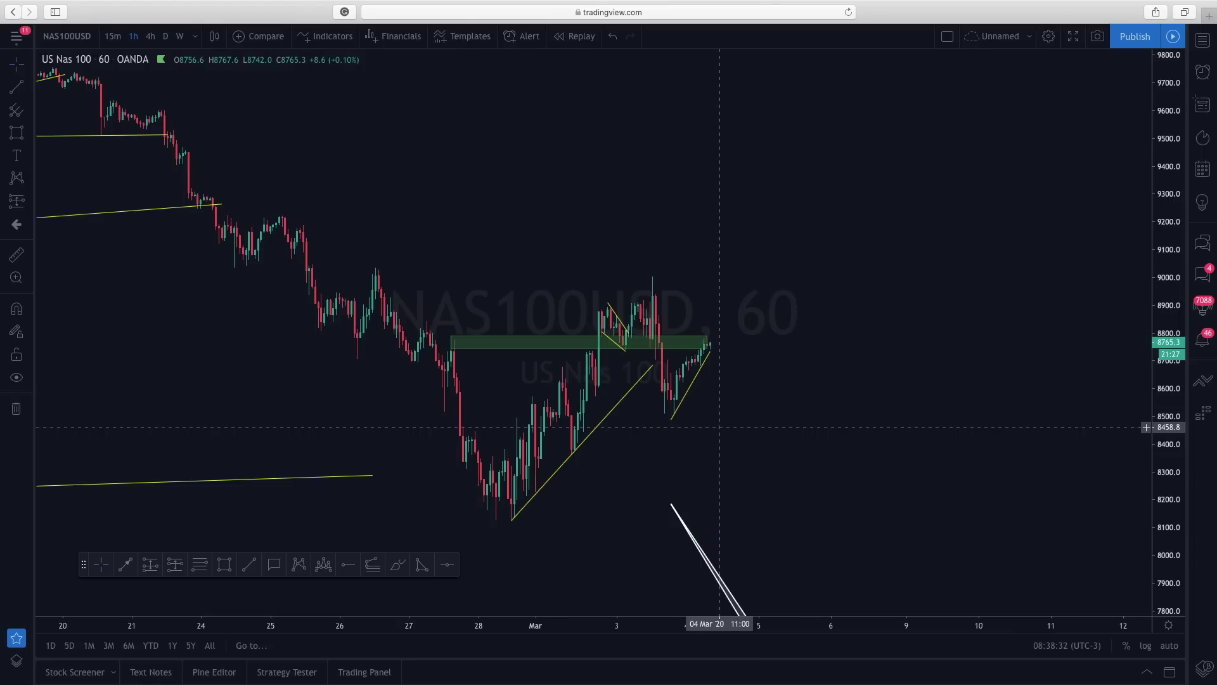
scroll(784, 385, "left", 2)
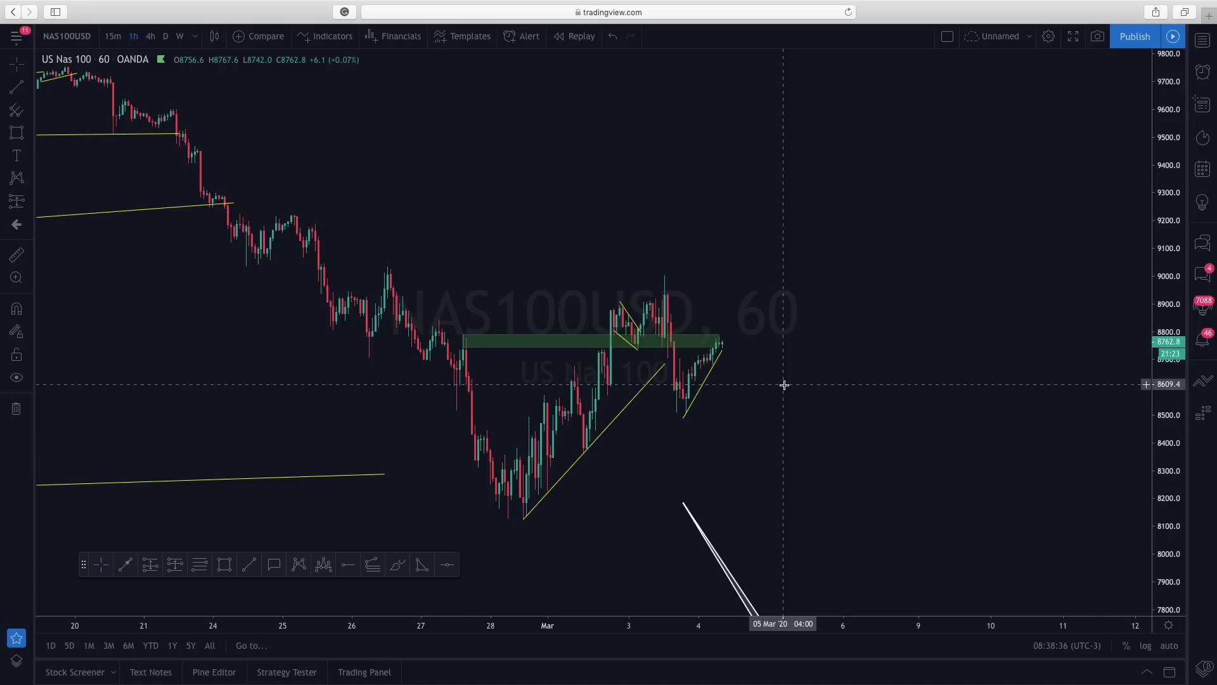
- Examine the latest price action around the green zone on the 15-minute chart with an enlarged price scale
left_click(116, 35)
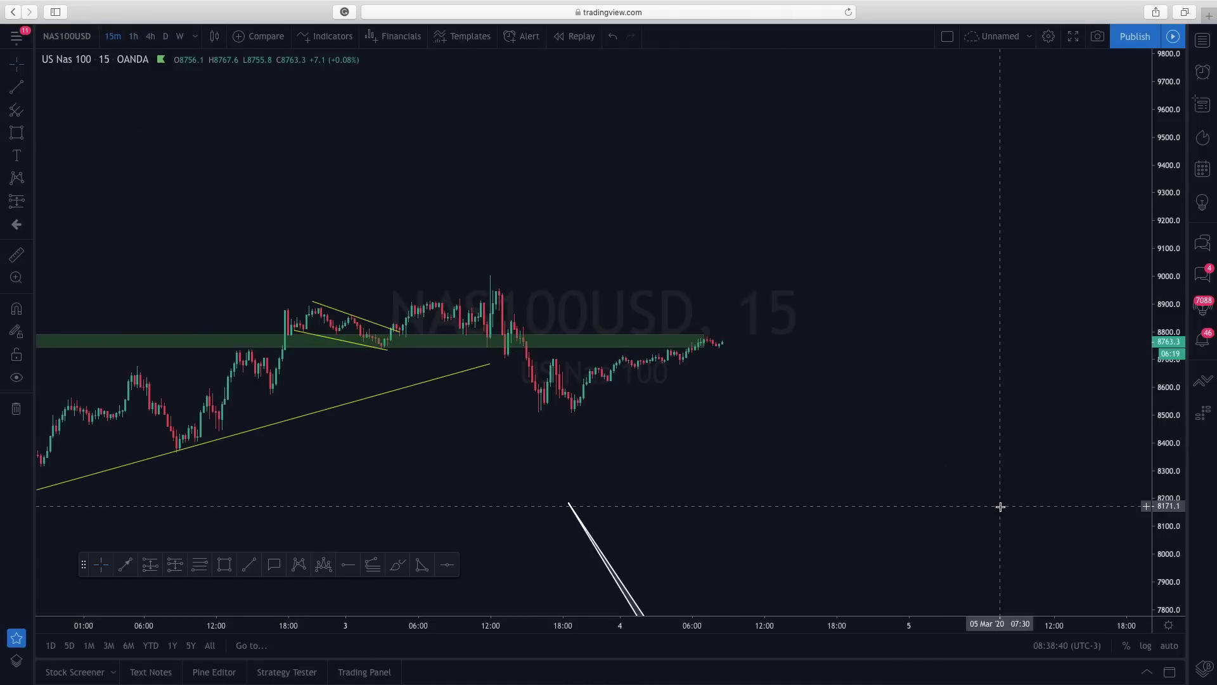
left_click_drag(1170, 545, 1178, 424)
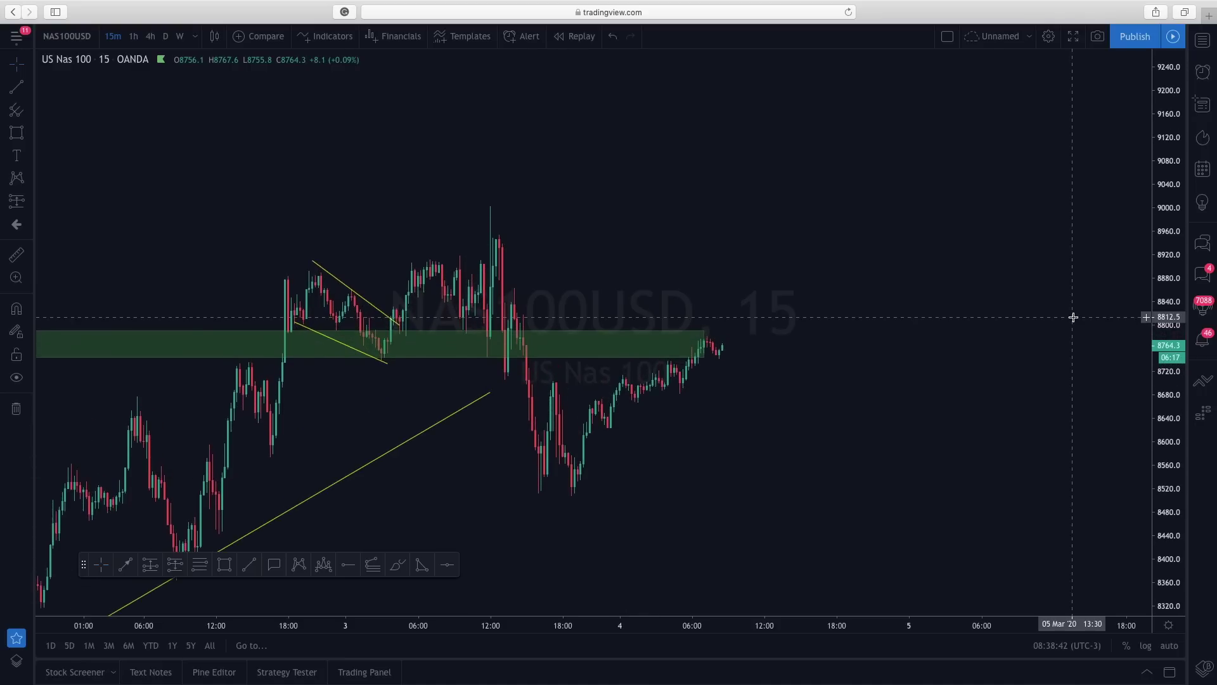
left_click_drag(1073, 318, 1041, 307)
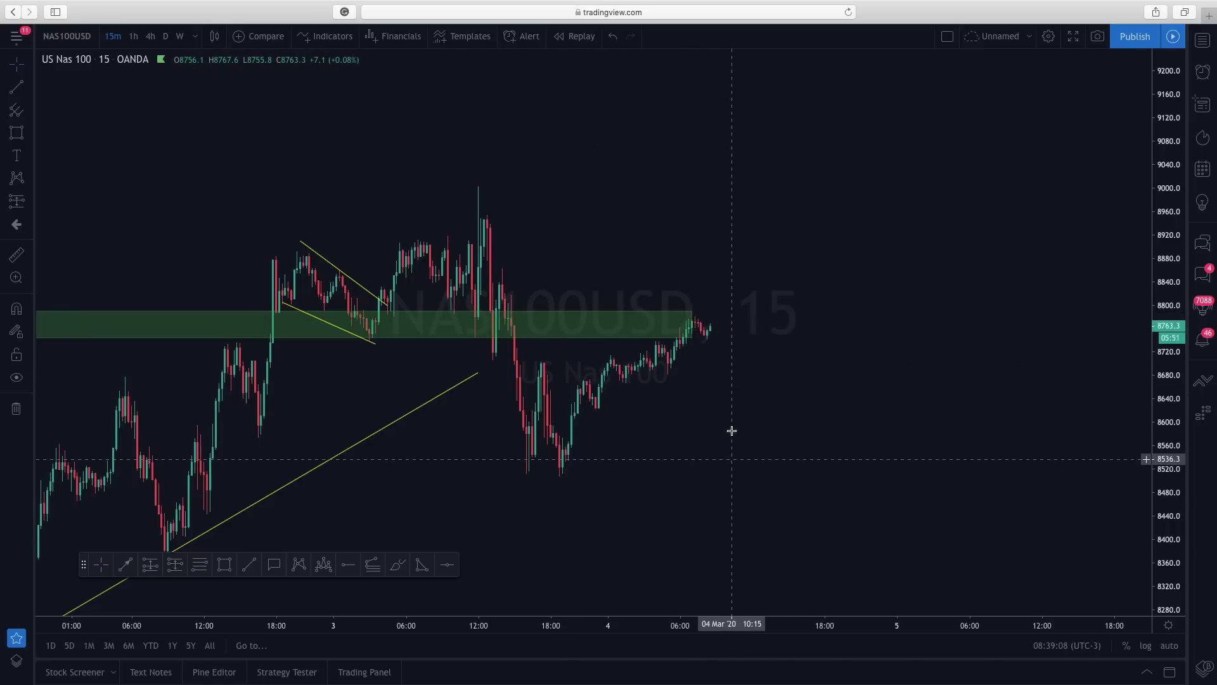
- Return to the 1-hour chart and fit the late-February drop and the early-March recovery into view
left_click(133, 37)
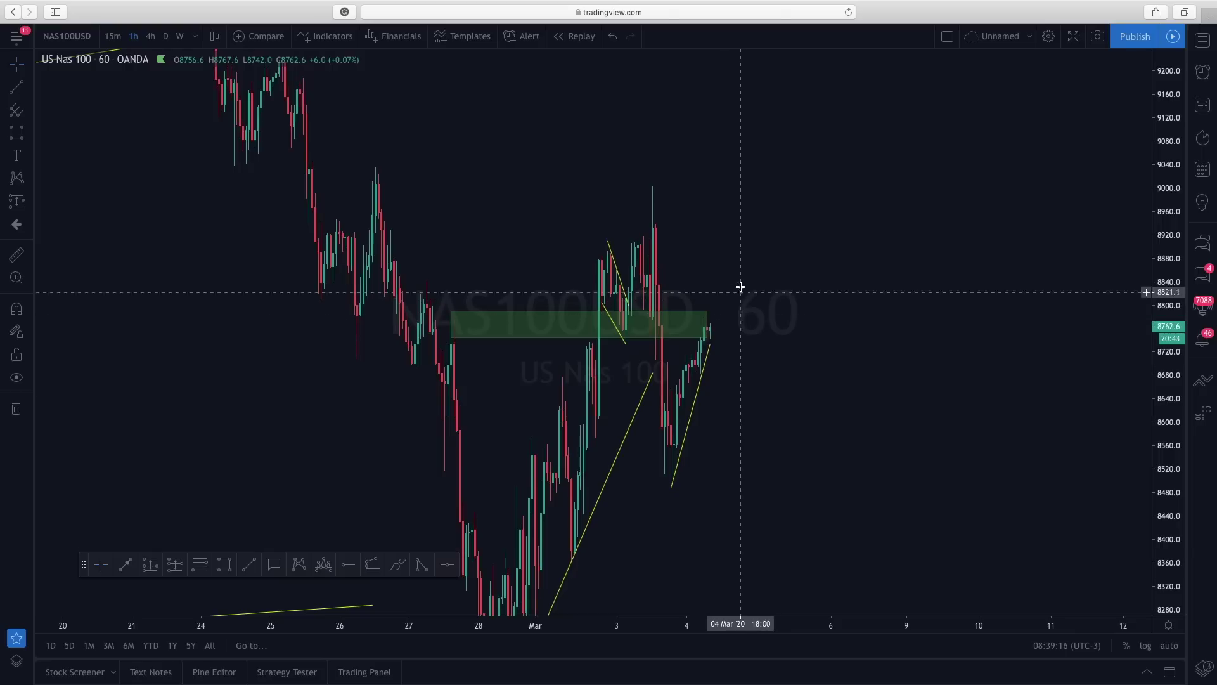
left_click_drag(733, 324, 769, 250)
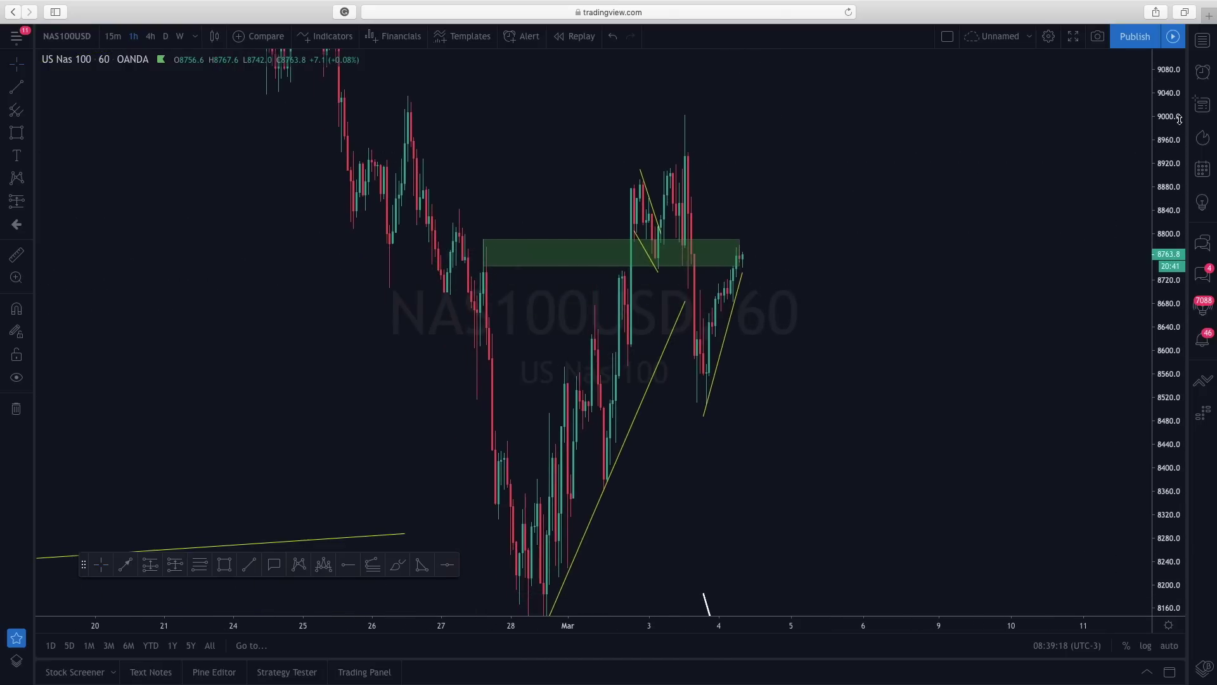
left_click_drag(1166, 117, 1054, 196)
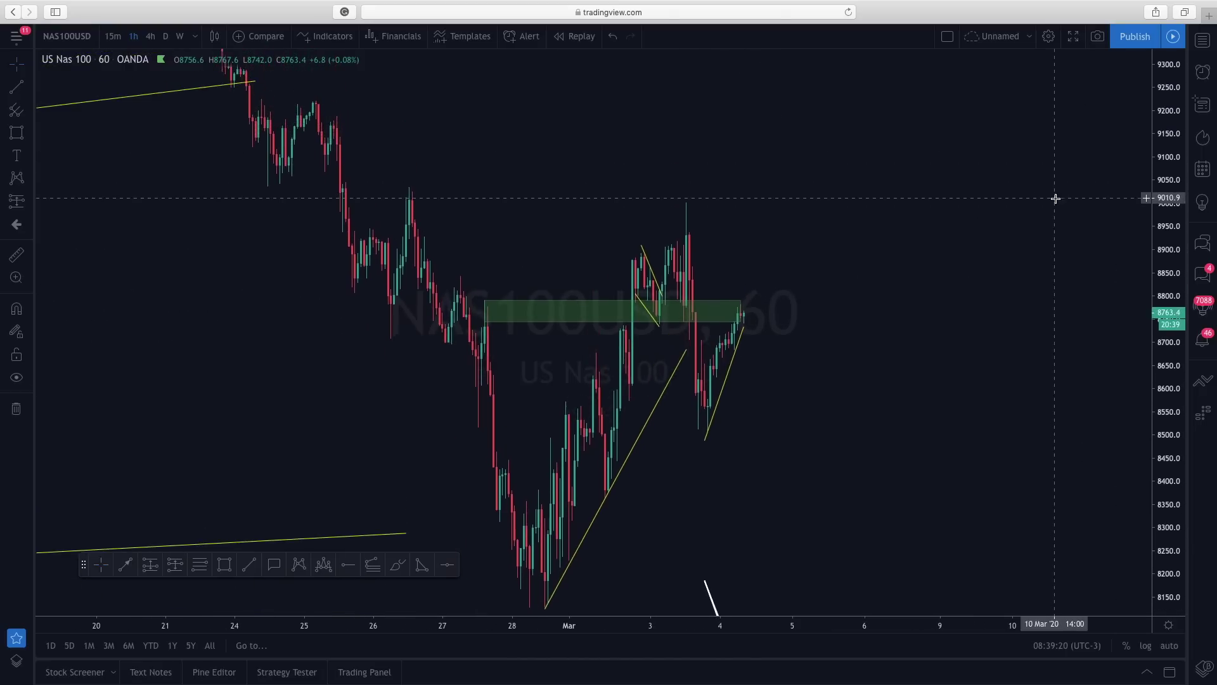
mouse_move(551, 586)
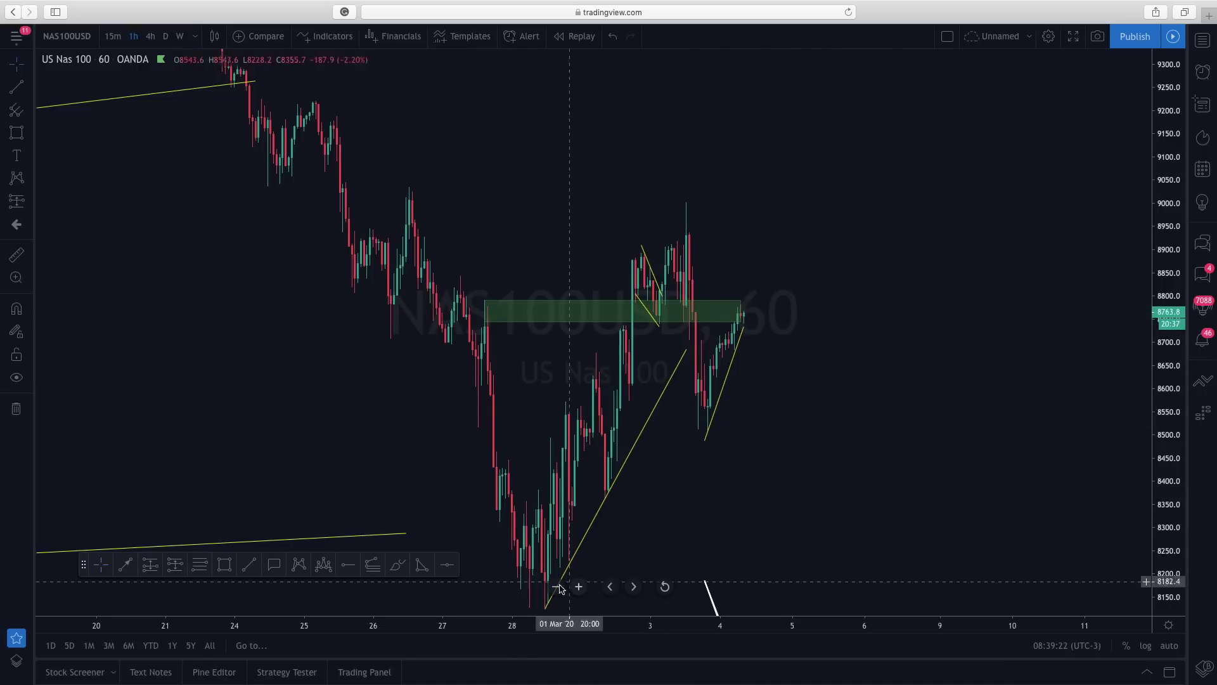
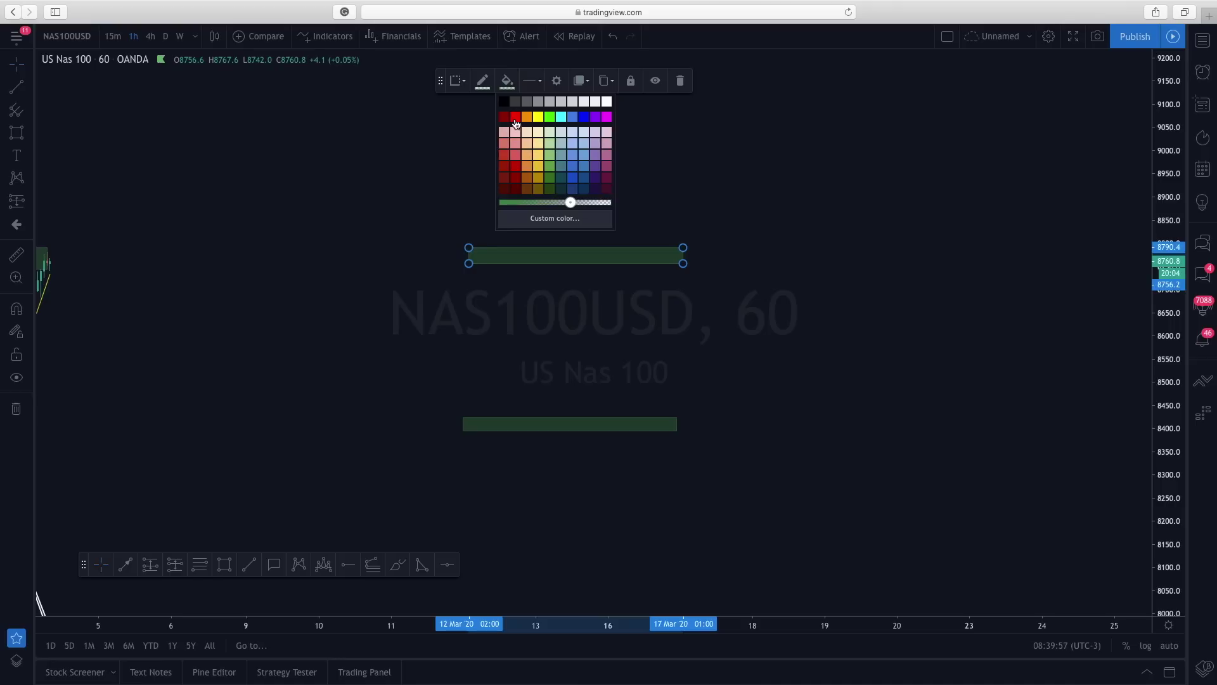
- Fill the upper of the two example zones with red and extend its start back to 11 March
left_click_drag(468, 247, 460, 244)
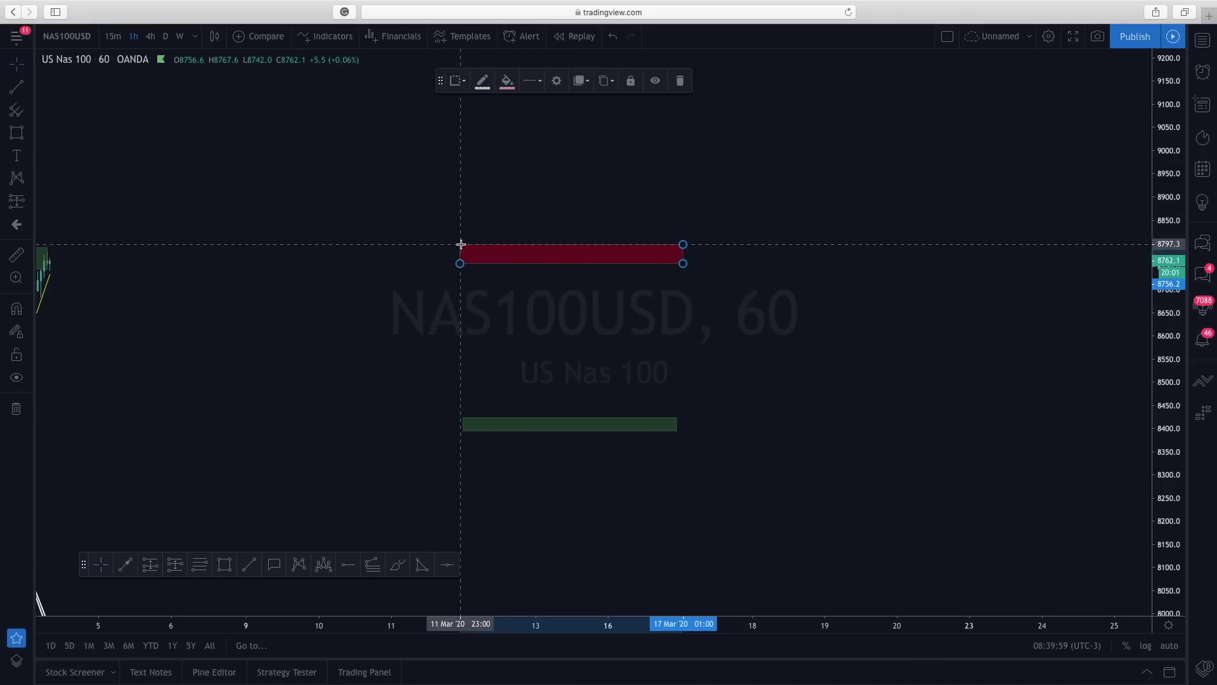
left_click(355, 229)
- Draw trend lines from about 8516 up into the red zone and back down to the green zone's upper edge
left_click(248, 565)
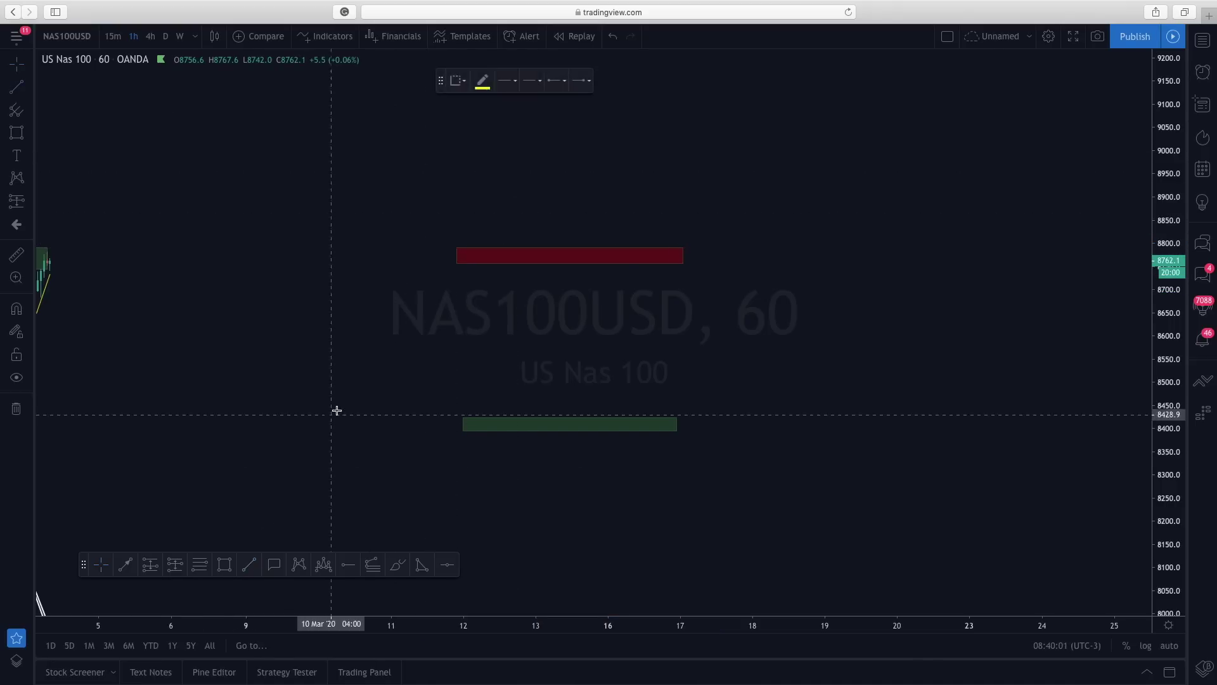
left_click(469, 374)
left_click(504, 264)
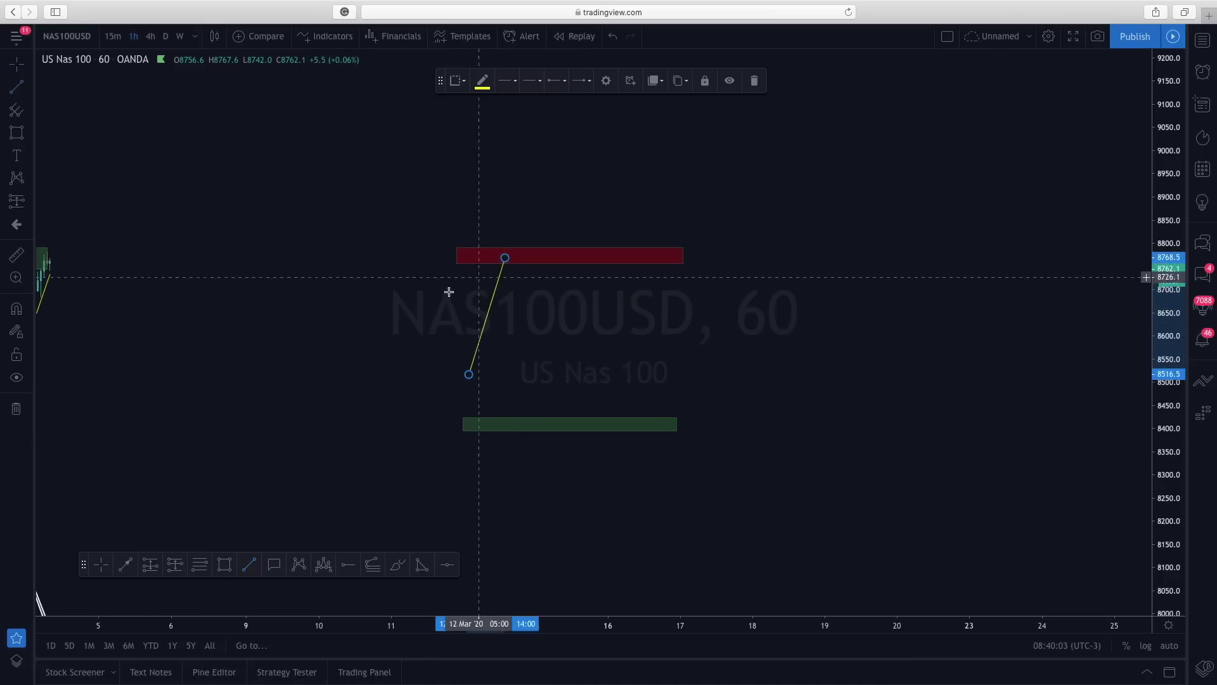
left_click(249, 564)
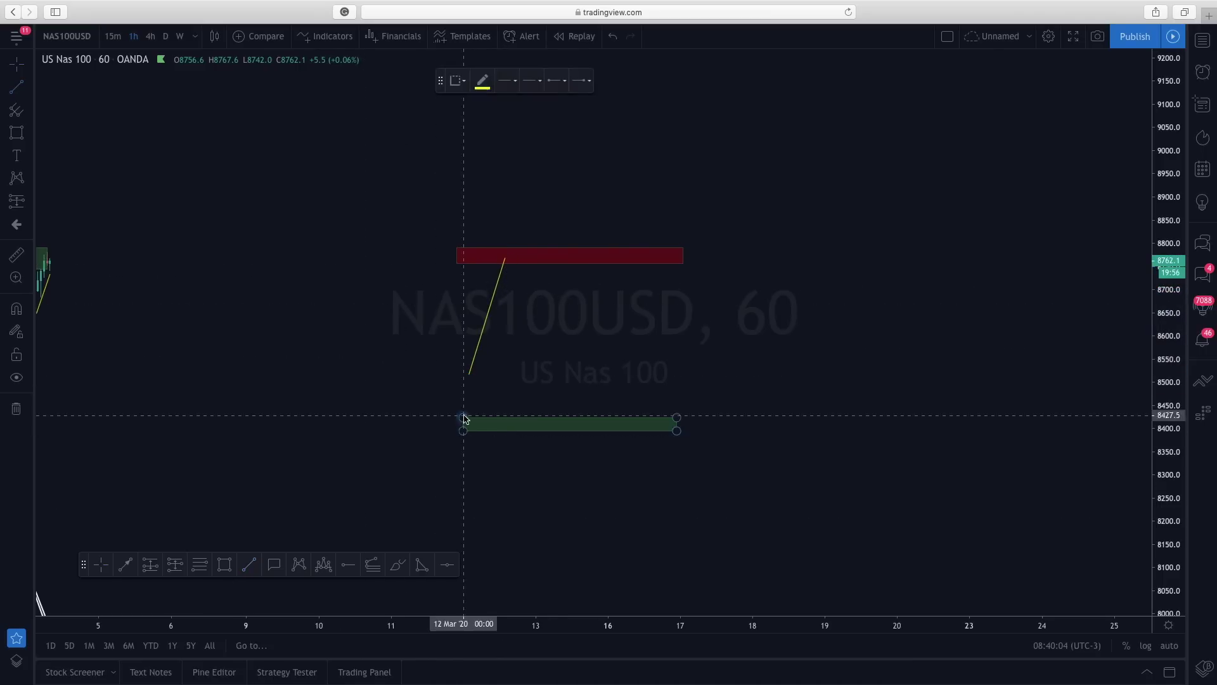
left_click(505, 259)
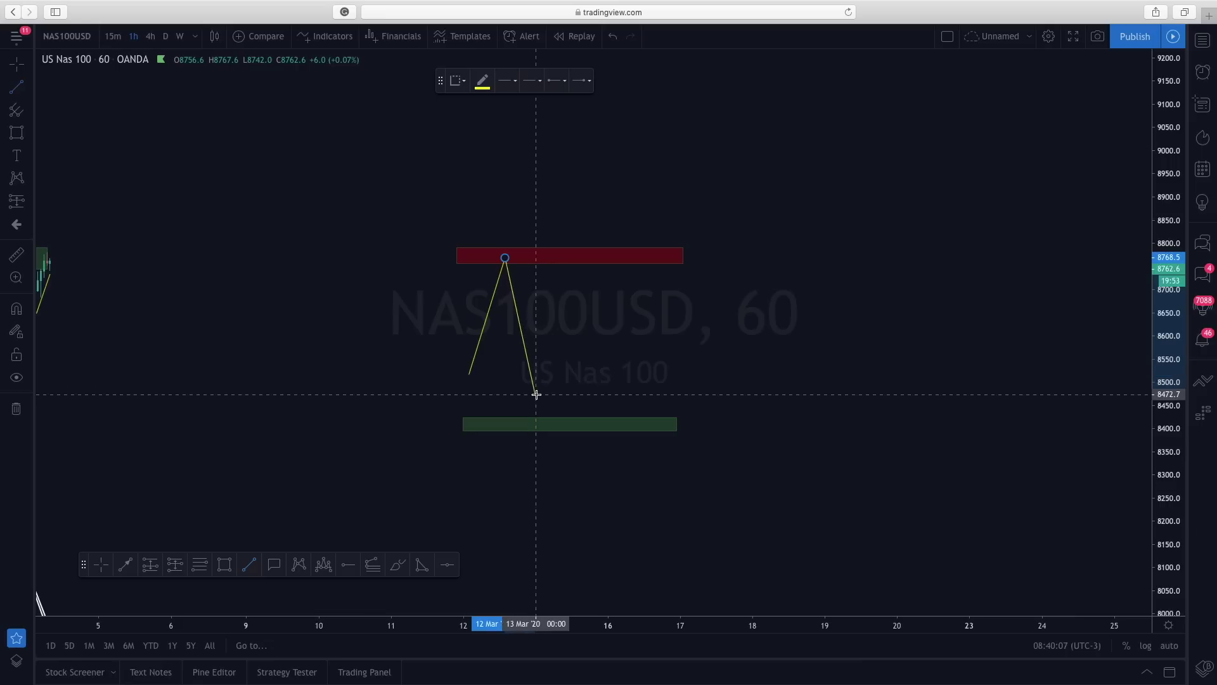
left_click(541, 418)
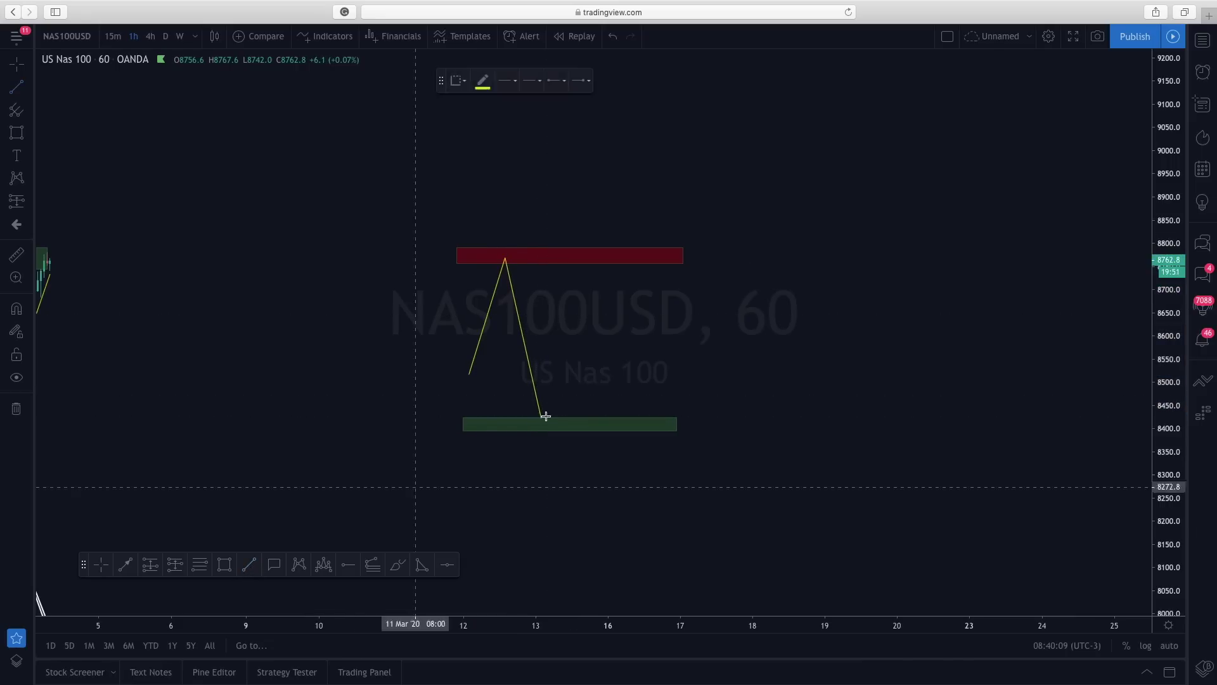
- Continue the zigzag from the green zone with a rise to about 8623, a pullback to about 8545 and a rise to just below the red zone
left_click(562, 327)
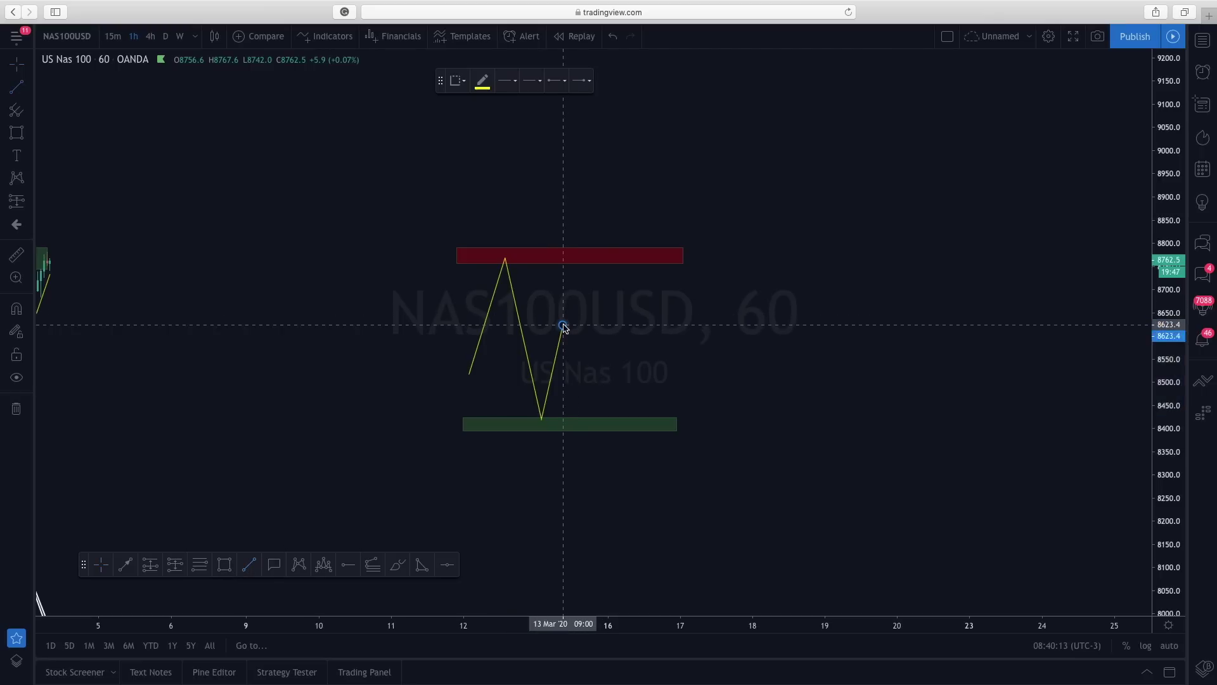
double_click(572, 361)
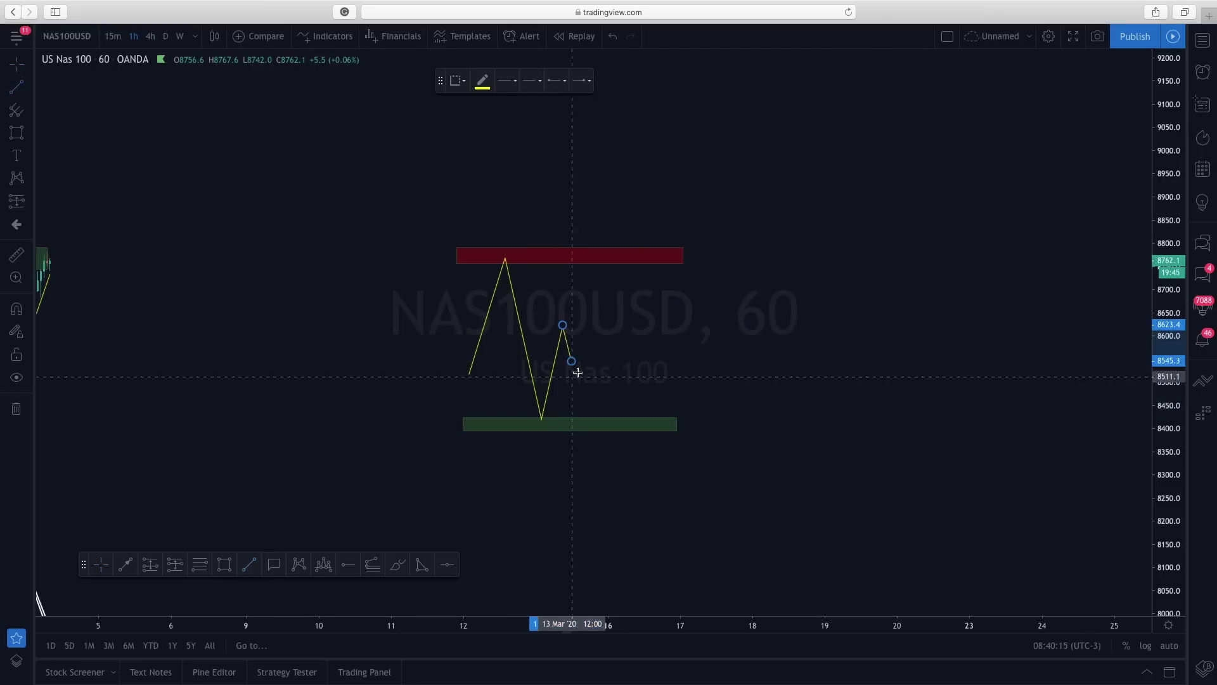
double_click(598, 268)
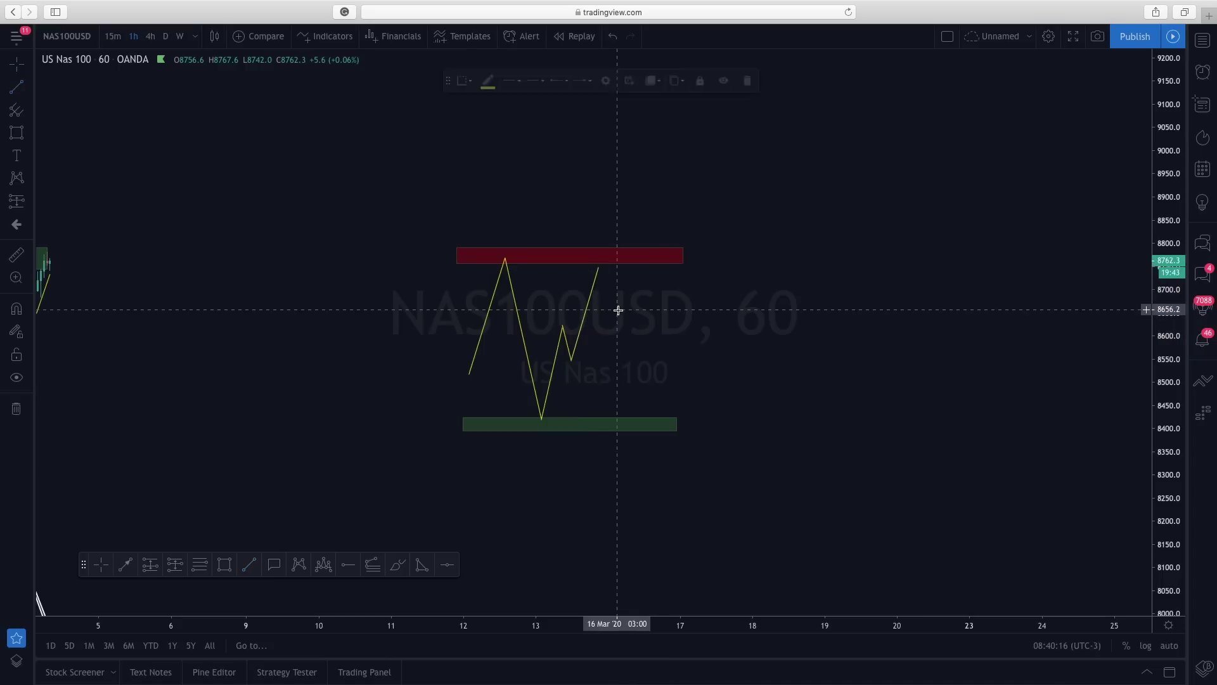
- Shorten the red zone so that it starts at the first peak, at 12 March 13:00
left_click_drag(456, 249, 502, 248)
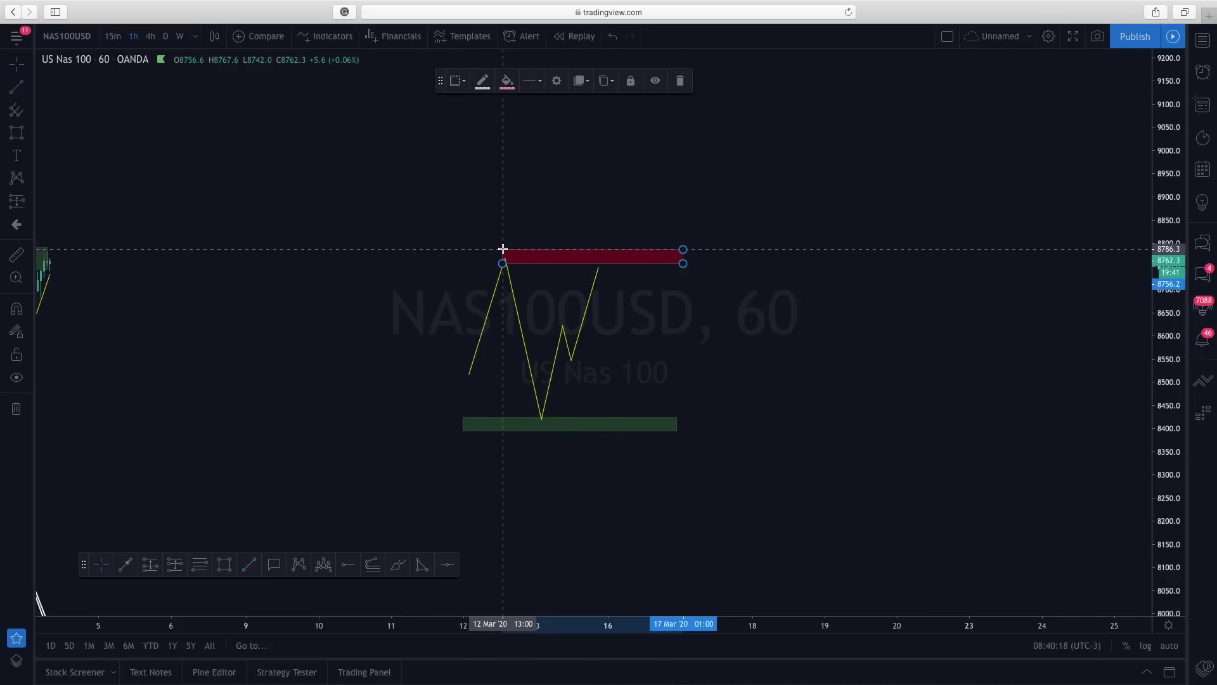
left_click(490, 264)
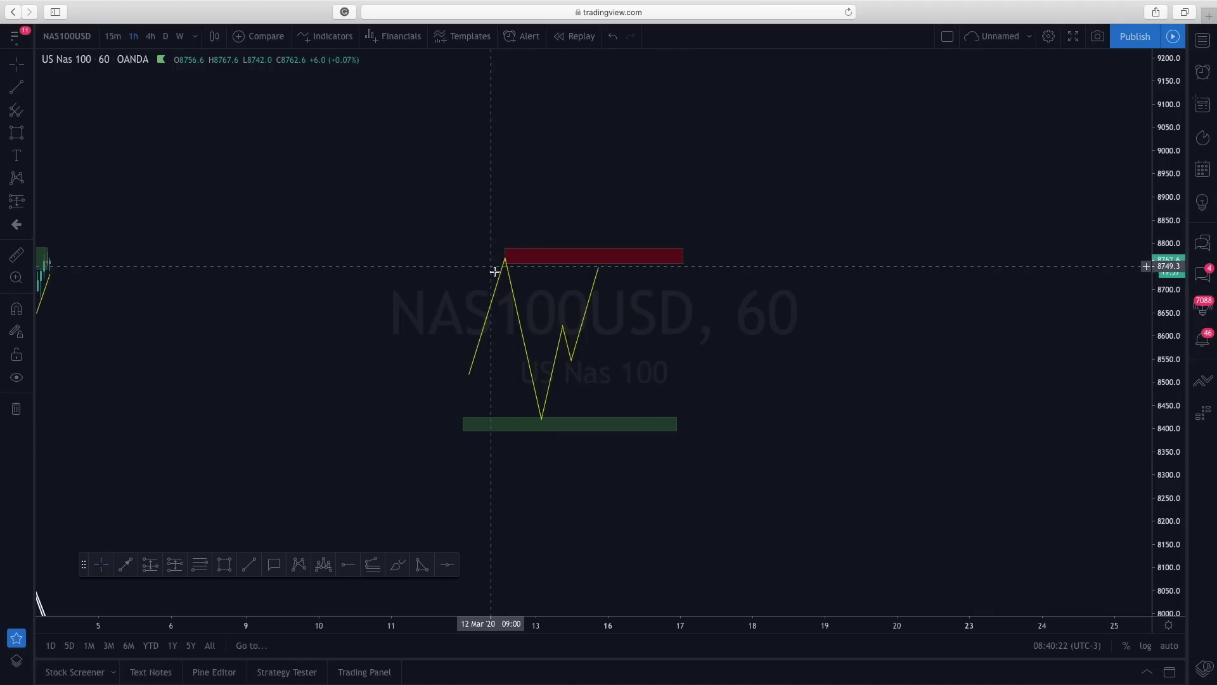
left_click(504, 253)
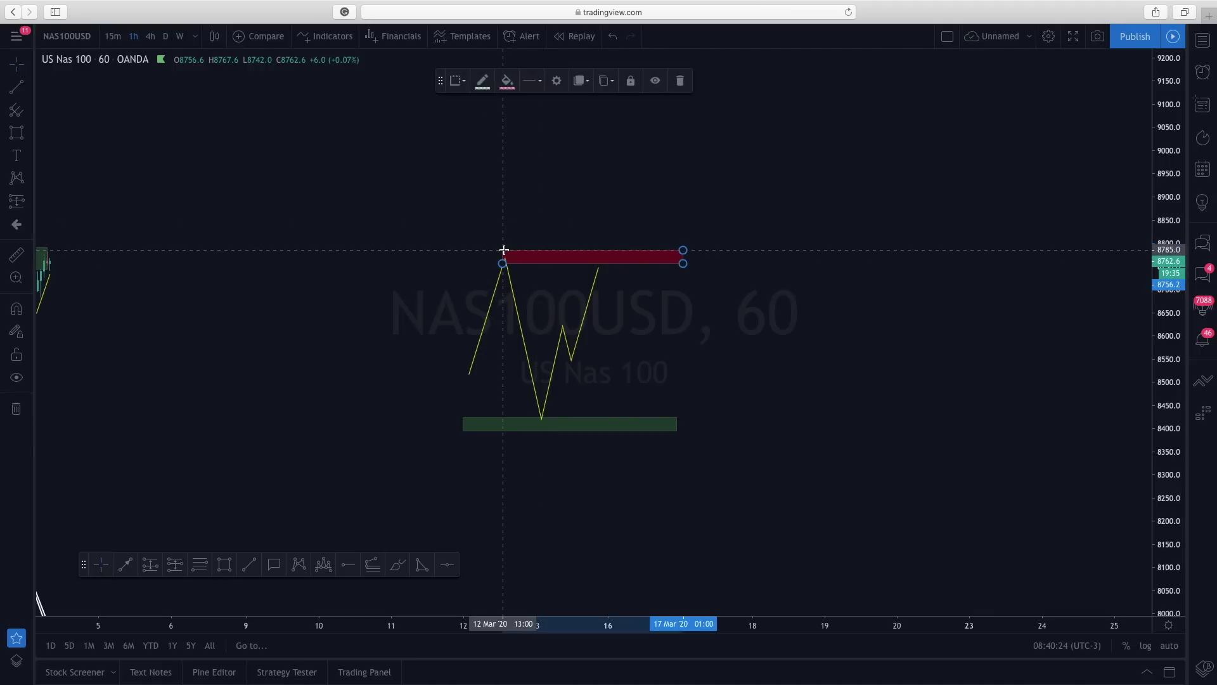
left_click(530, 201)
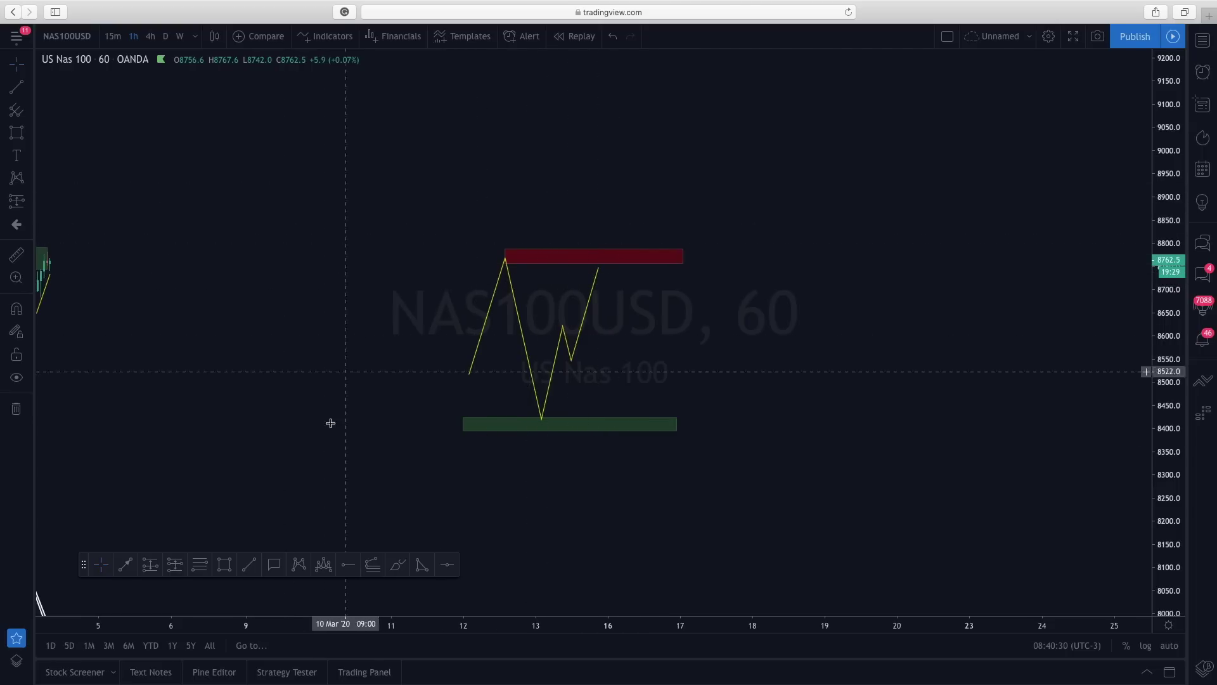
- Extend the zigzag from the second peak with a partial drop, a small bounce to about 8635 and a fall into the green zone
left_click(538, 406)
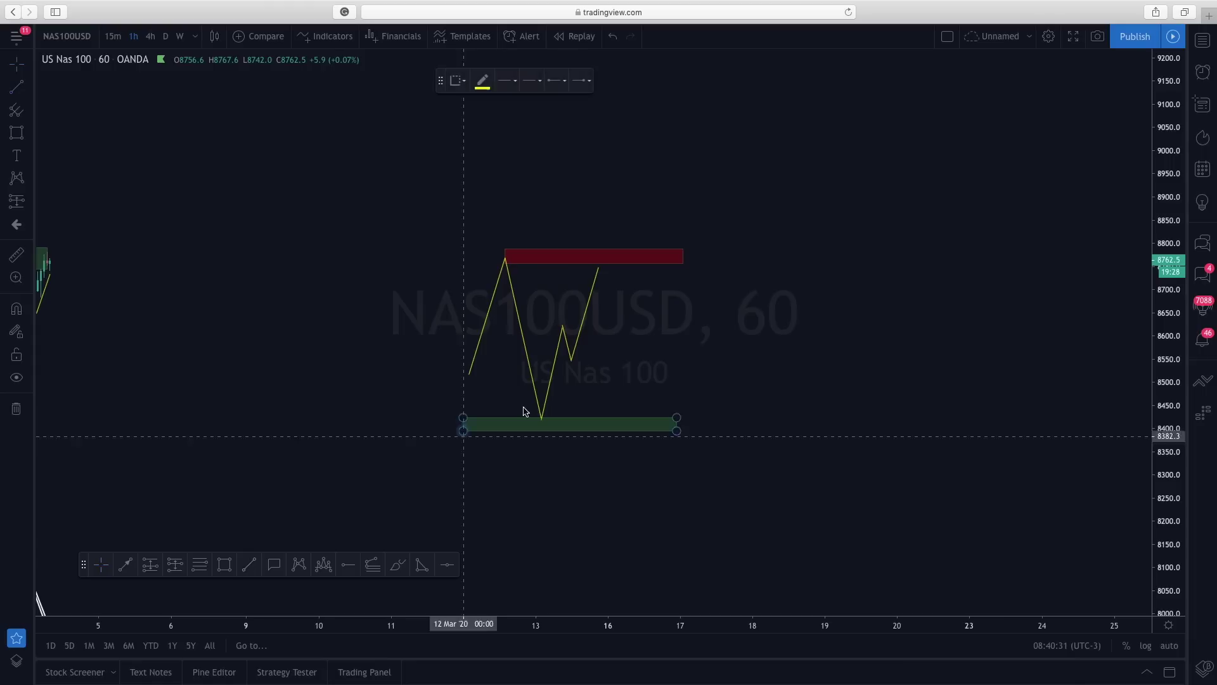
left_click(600, 252)
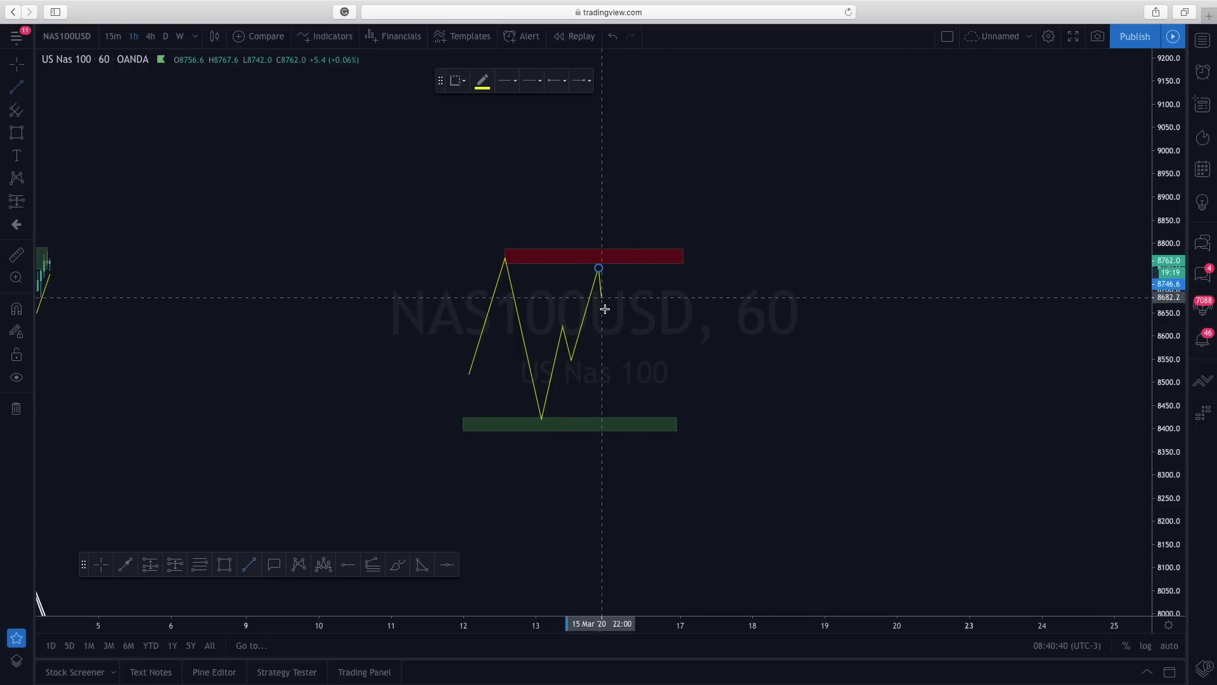
double_click(614, 340)
left_click(633, 319)
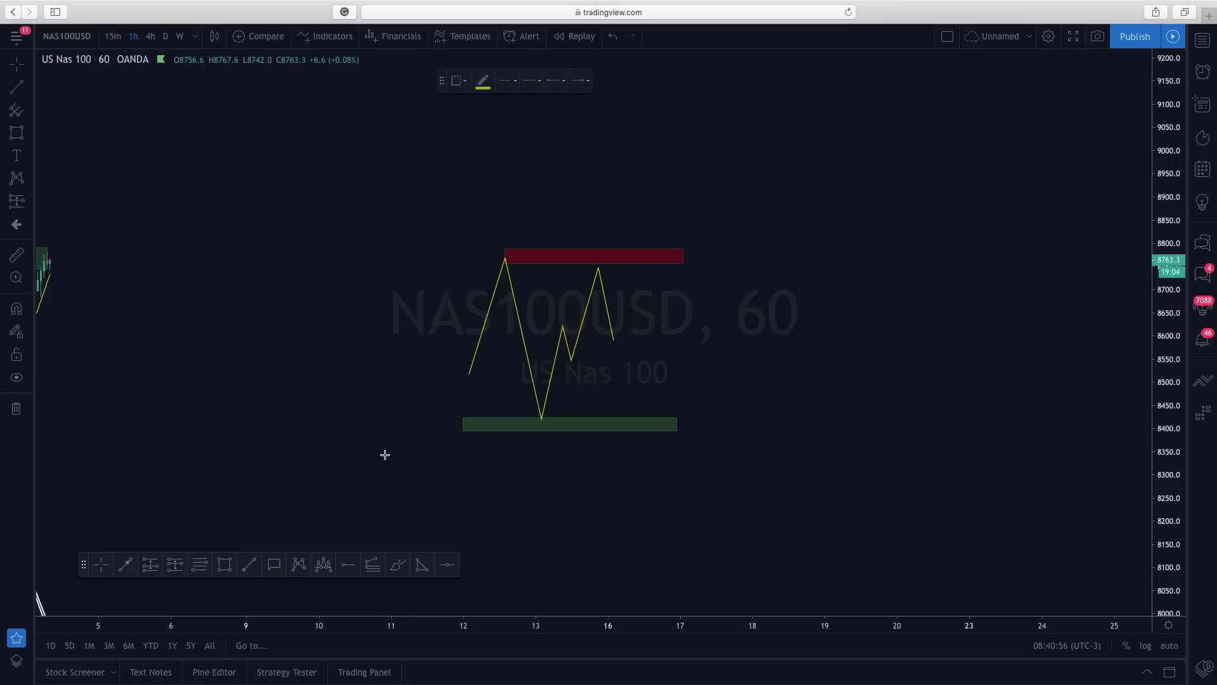
double_click(625, 317)
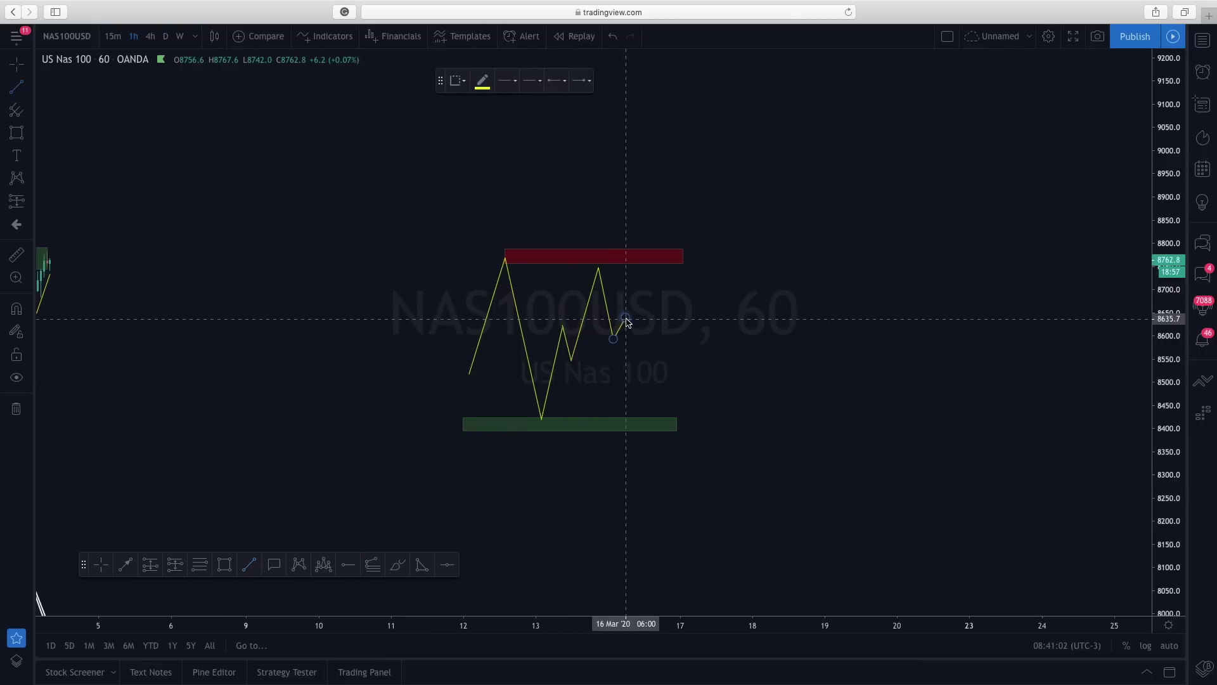
double_click(649, 426)
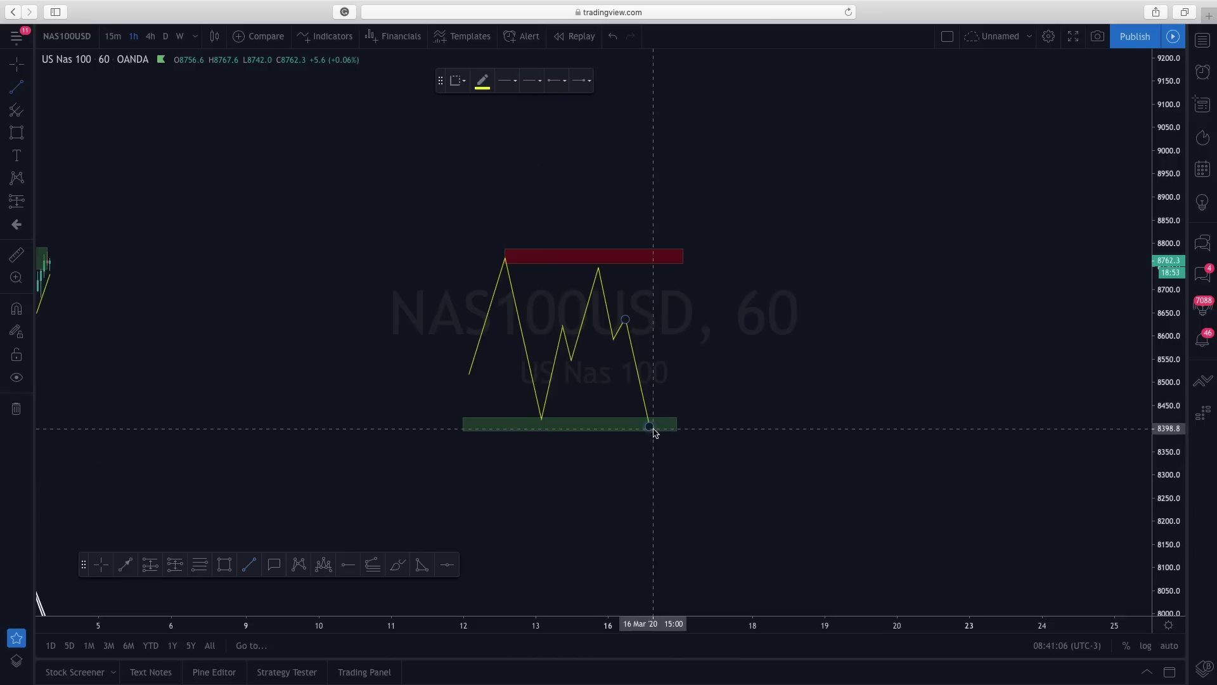
- Add a small rise from the green zone to about 8504 and a drop back to about 8400
double_click(670, 380)
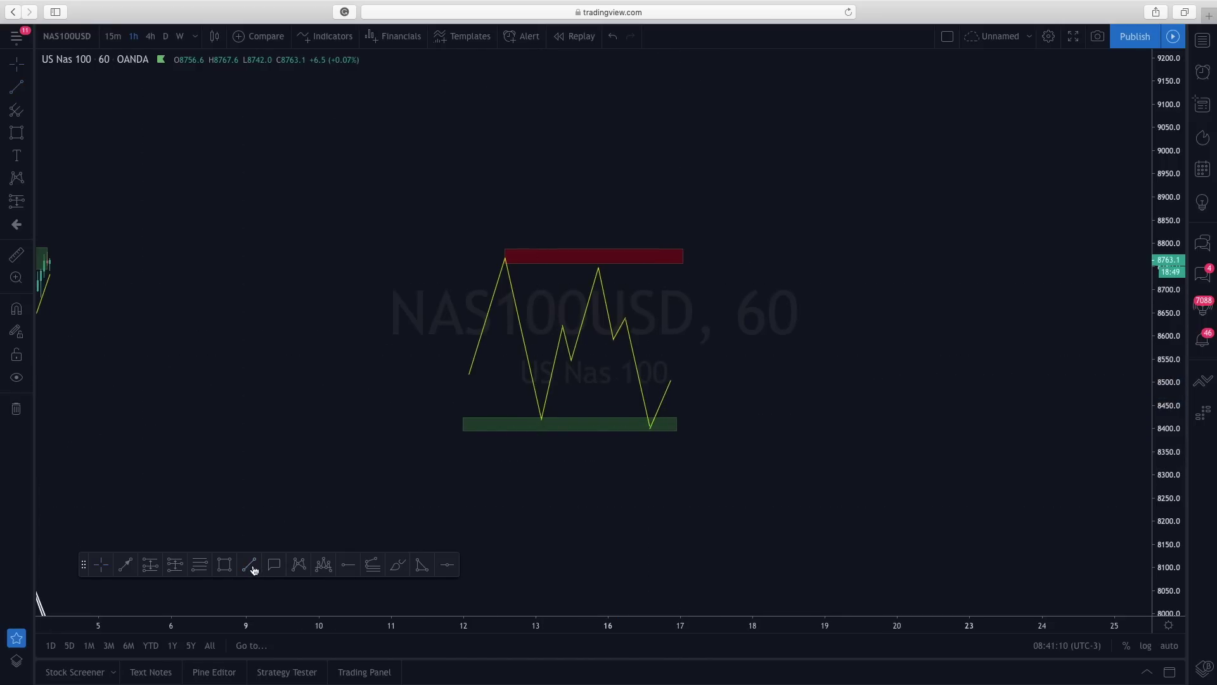
left_click_drag(674, 385, 685, 428)
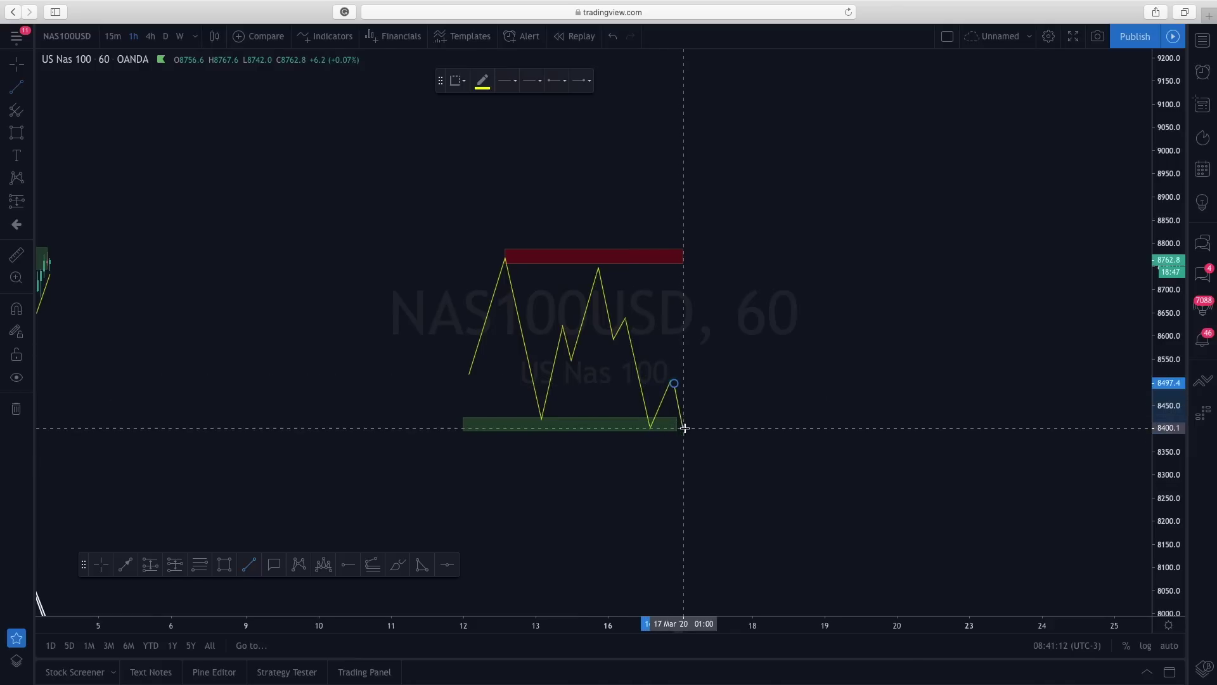
left_click(701, 394)
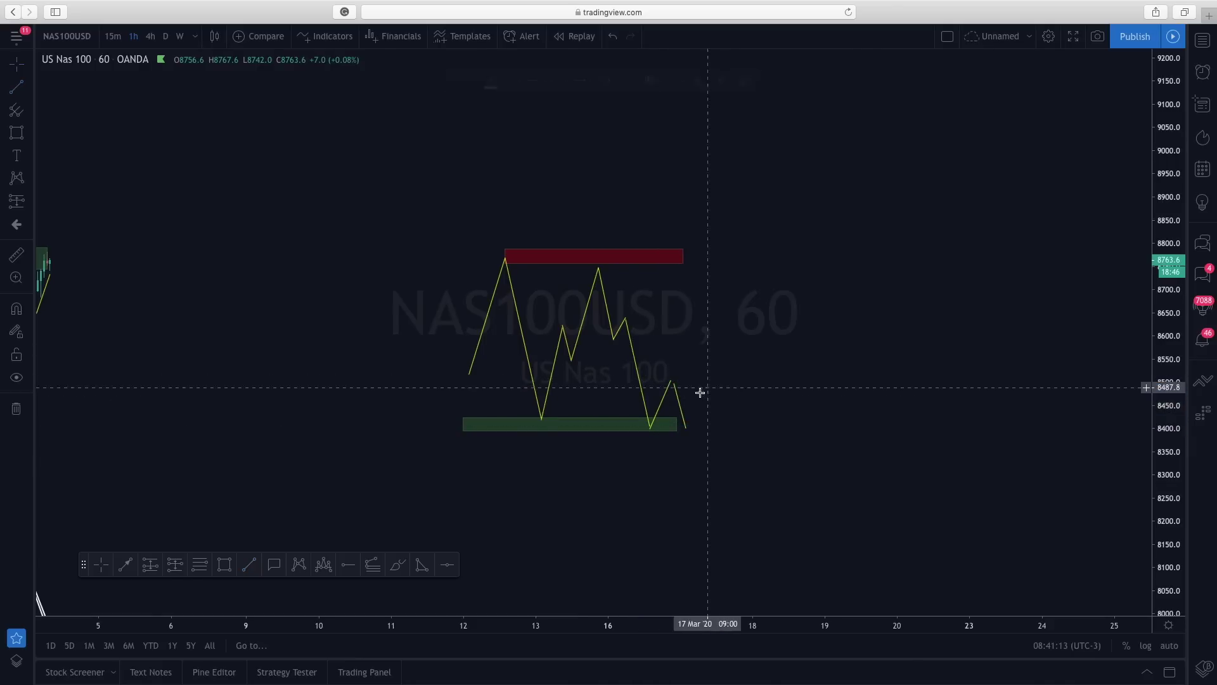
left_click(652, 429)
left_click(809, 378)
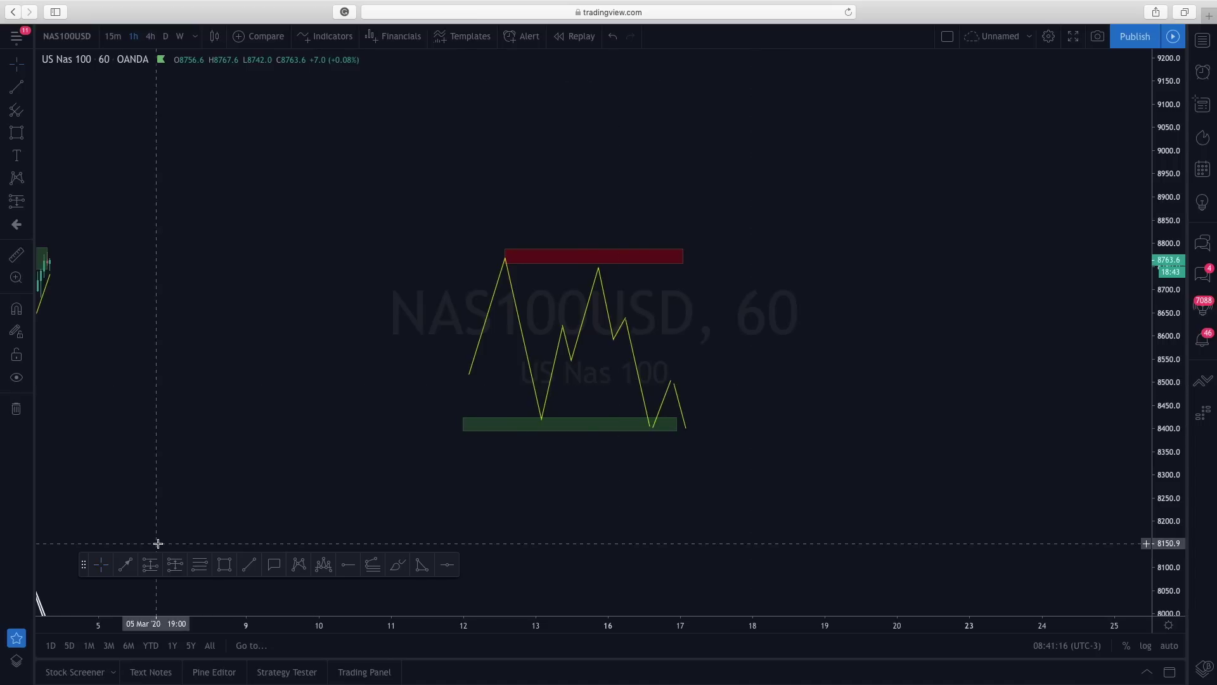
- Draw a final rising line from the second low at the green zone up to about 8550
left_click(584, 426)
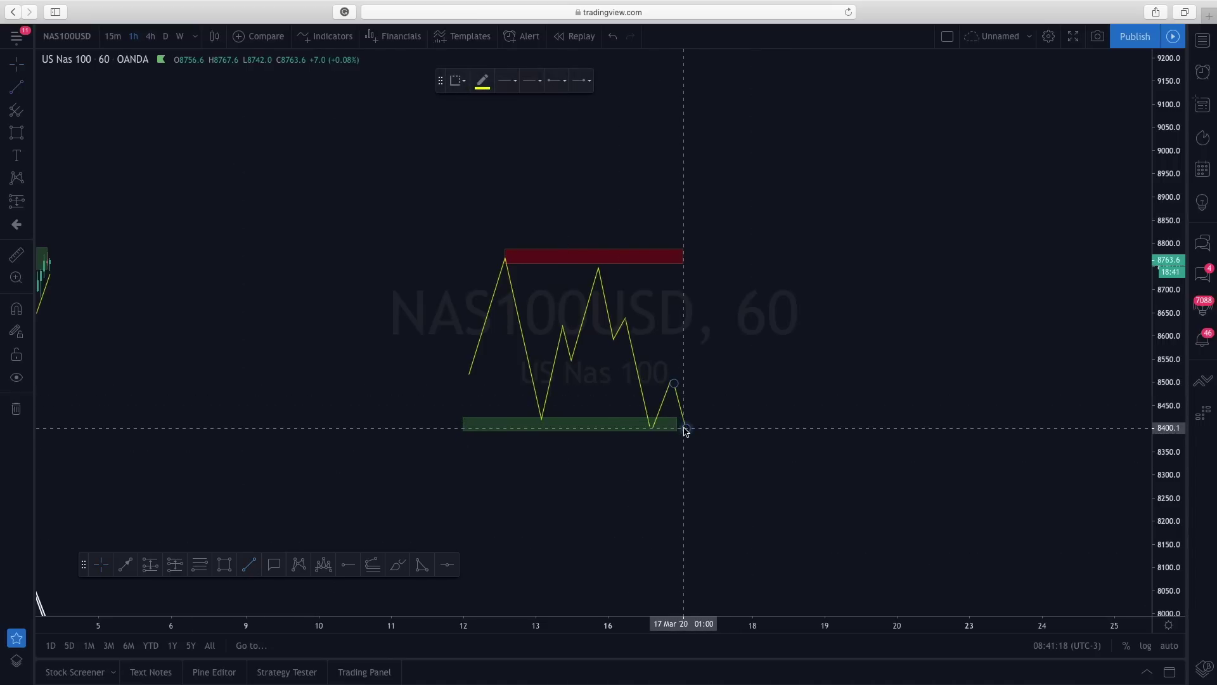
left_click(684, 429)
double_click(703, 358)
left_click(755, 421)
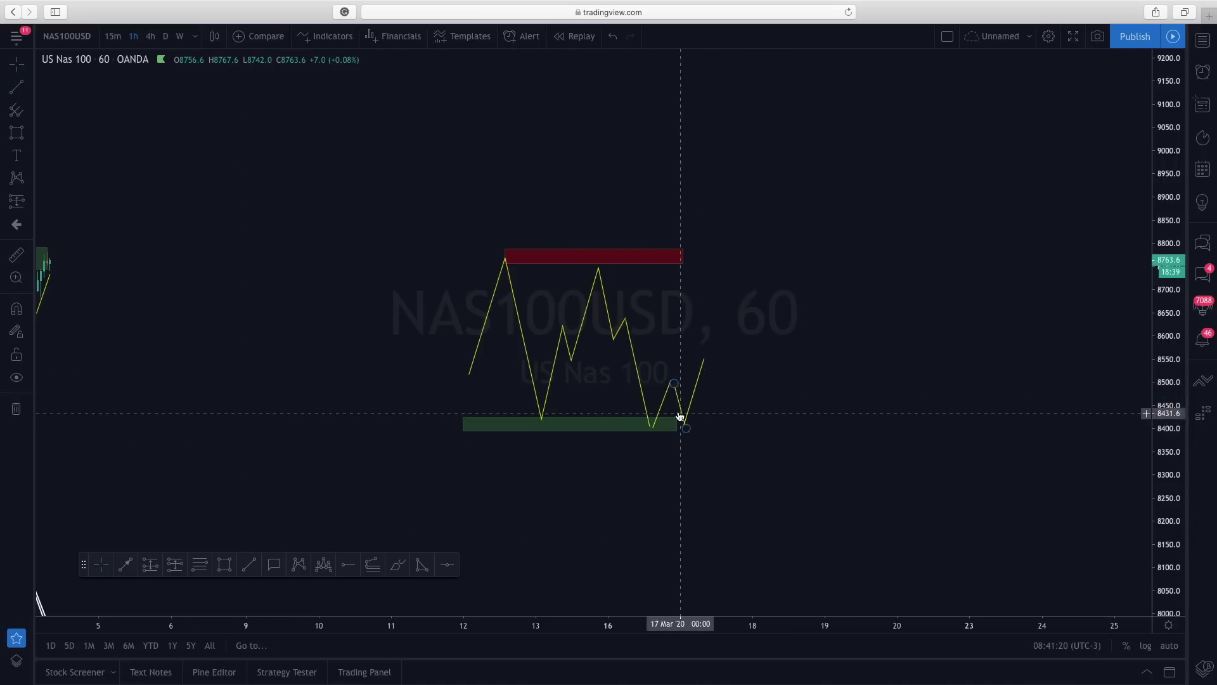
- Adjust the endpoints of the last small swing lines at the green zone so that the segments join cleanly
left_click(660, 424)
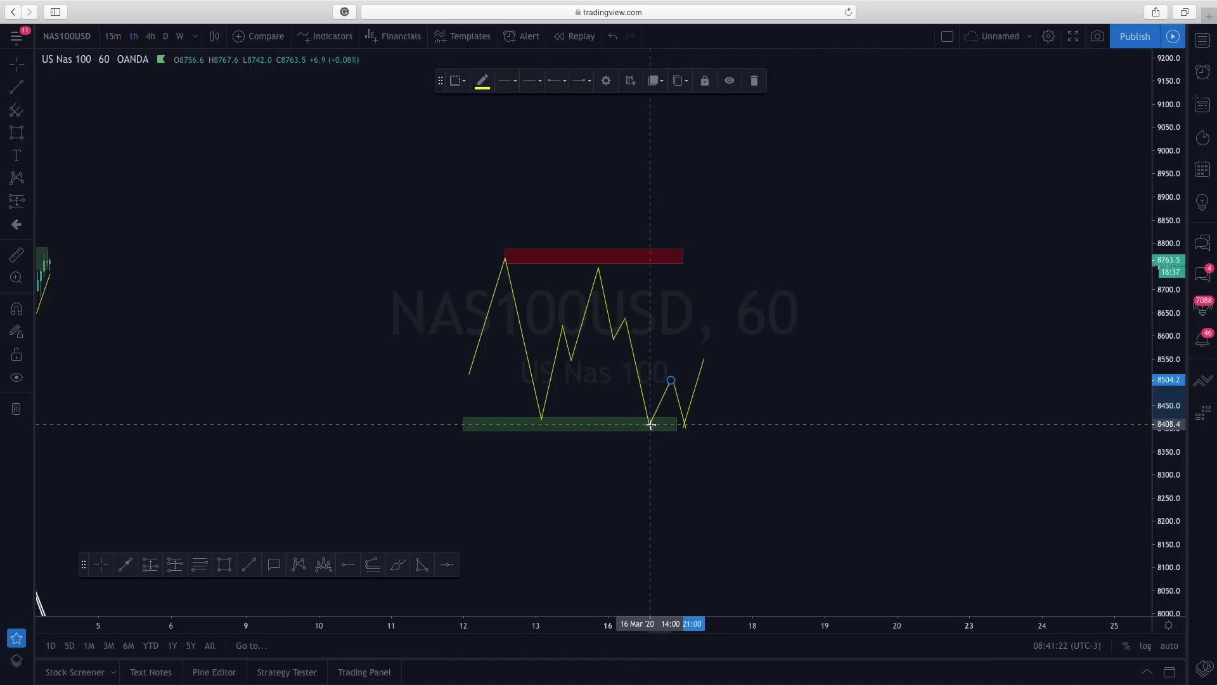
left_click(680, 384)
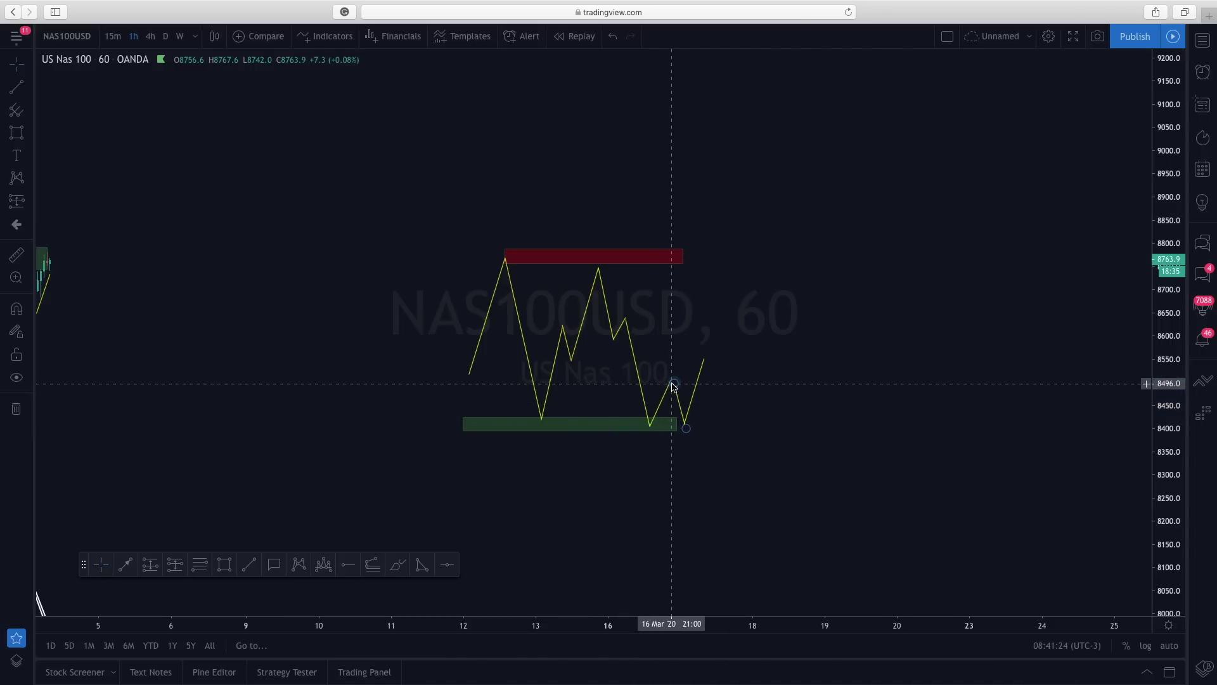
left_click(672, 384)
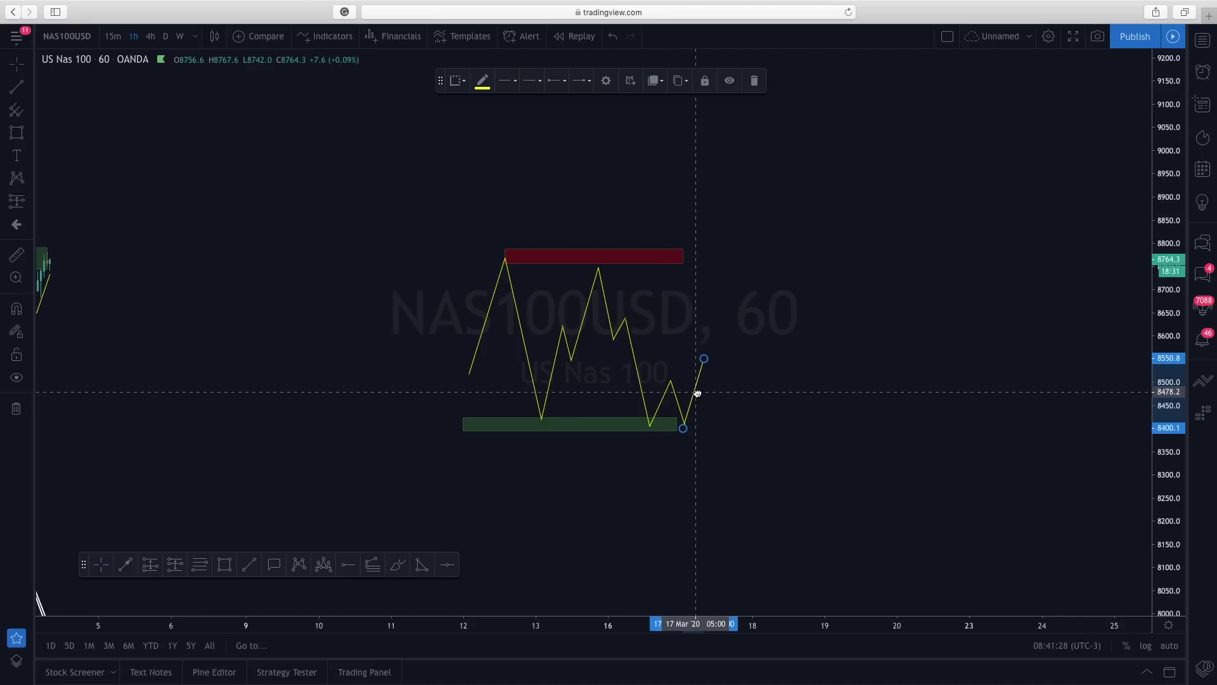
left_click(722, 405)
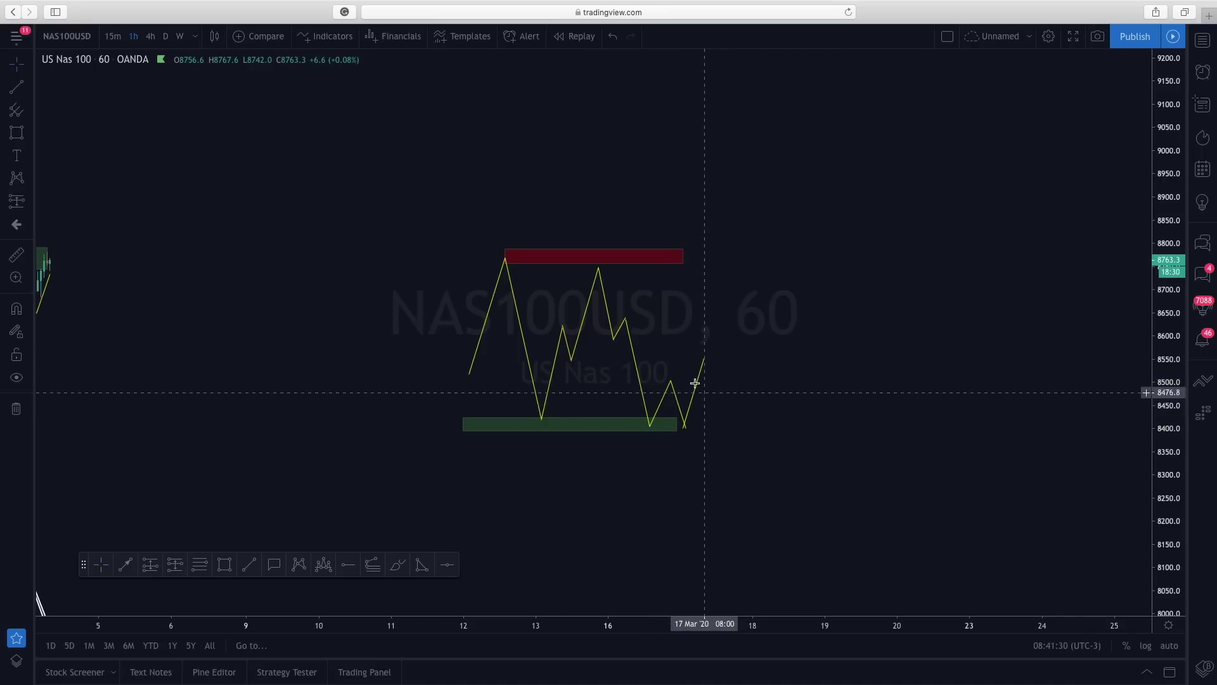